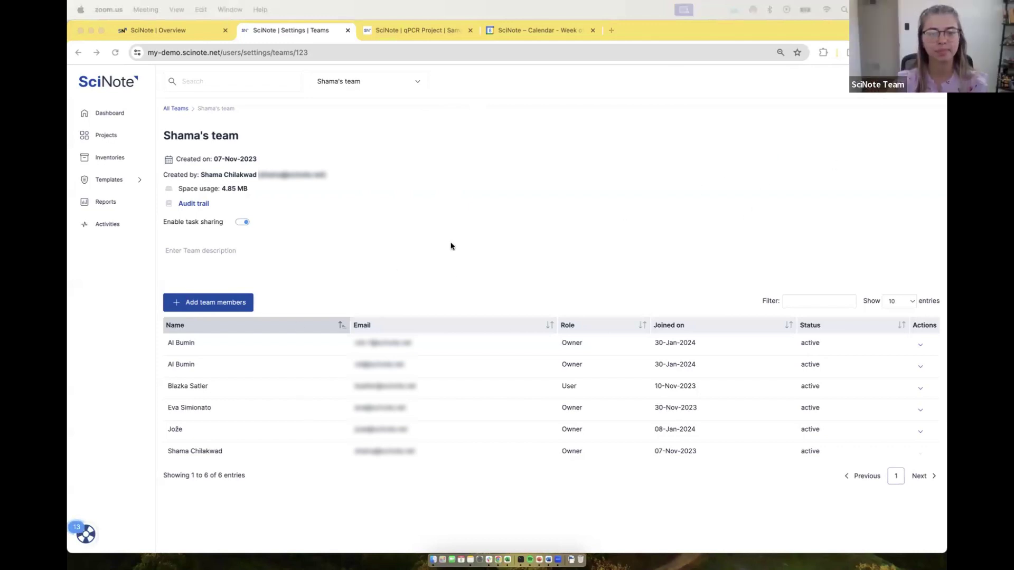
{"action": "left_click", "coordinate": [451, 228]}
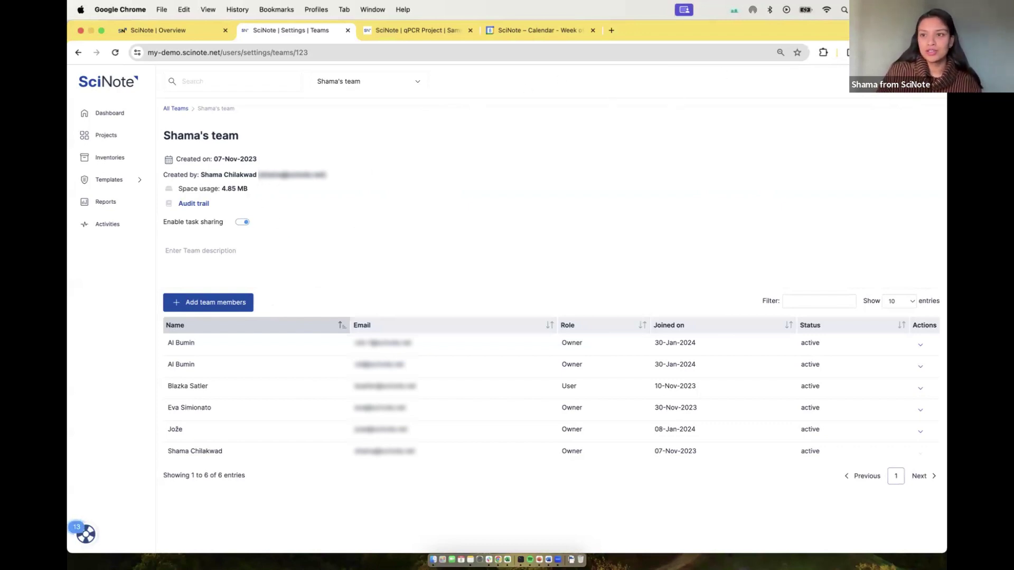
{"action": "left_click", "coordinate": [872, 92]}
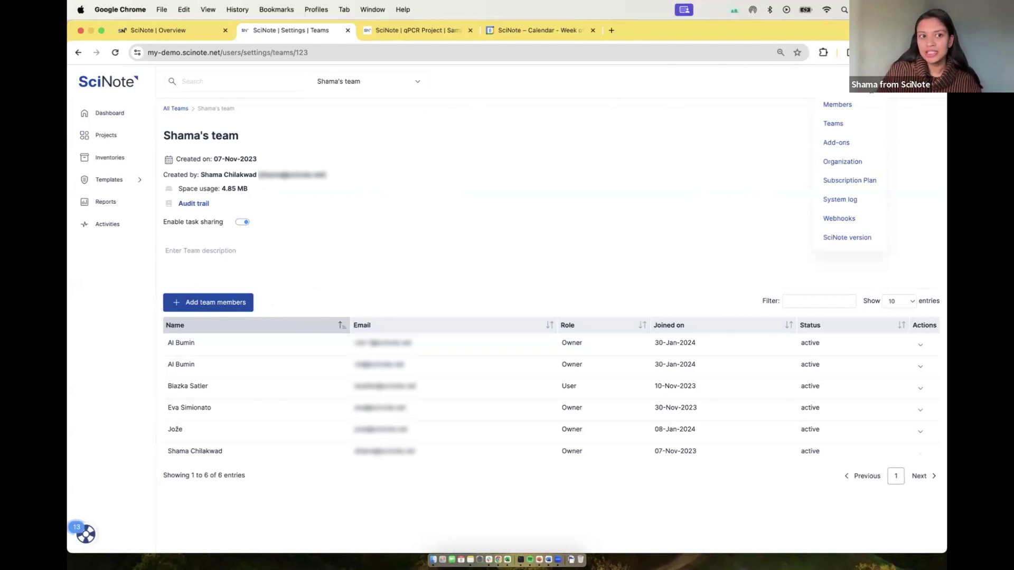
{"action": "left_click", "coordinate": [689, 175]}
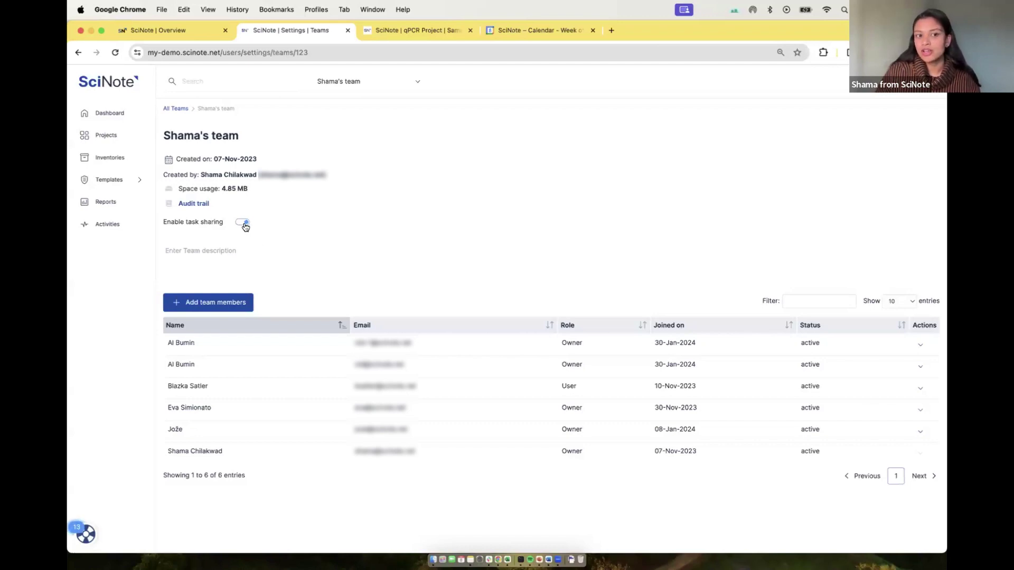
Step: Review the protocol and results of the Sample preparation task in the qPCR Project, ending on its protocol
{"action": "left_click", "coordinate": [377, 36]}
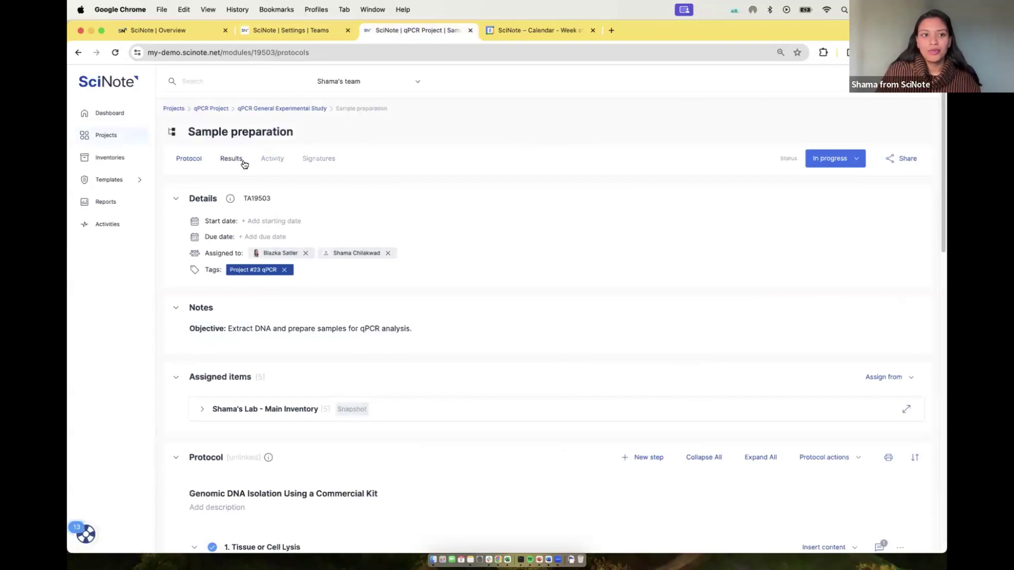
{"action": "scroll", "coordinate": [480, 312], "scroll_direction": "down", "scroll_amount": 14}
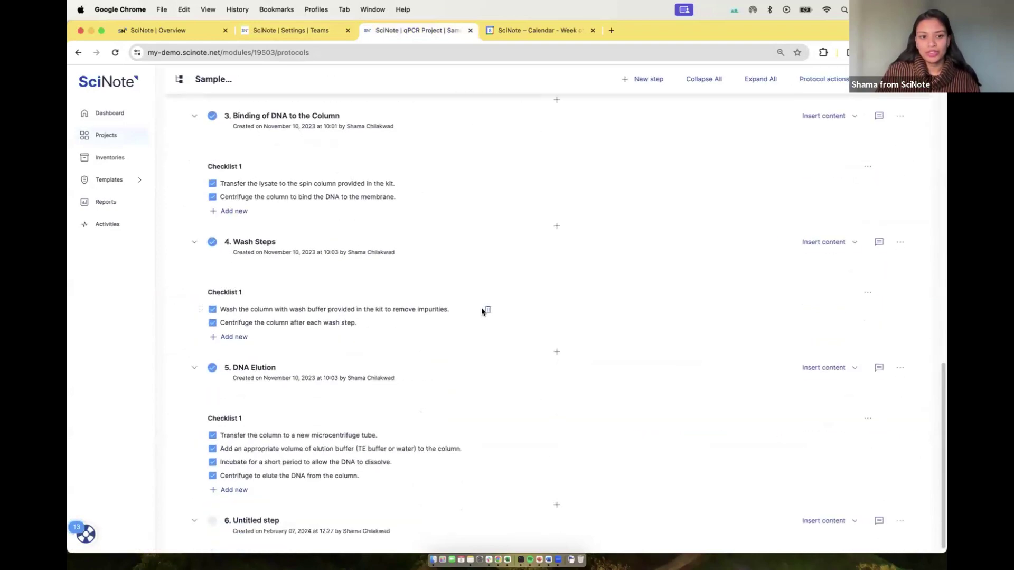
{"action": "scroll", "coordinate": [480, 309], "scroll_direction": "up", "scroll_amount": 15}
{"action": "left_click", "coordinate": [227, 161]}
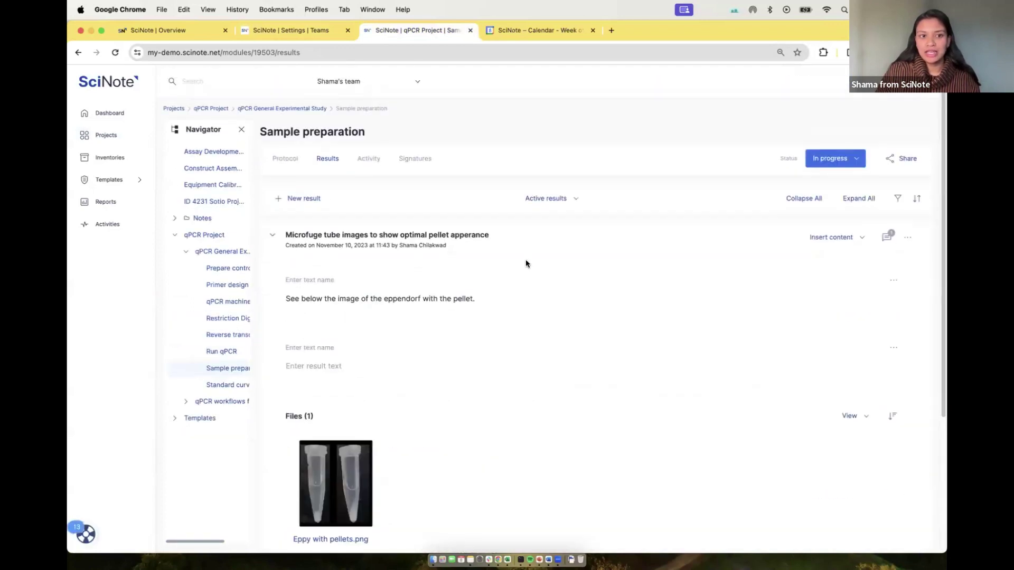
{"action": "left_click", "coordinate": [296, 167]}
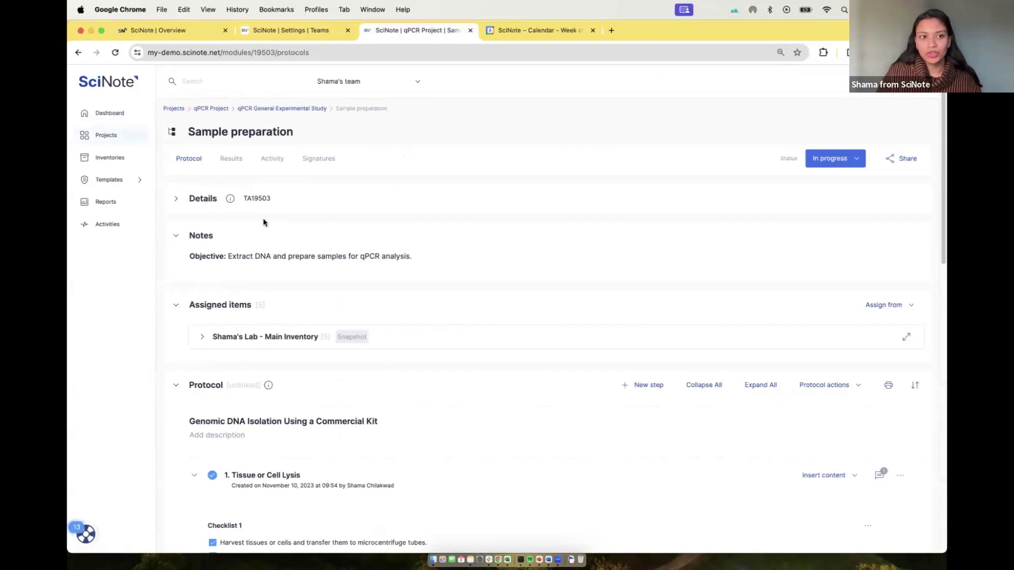
Step: Enable link sharing for the Sample preparation task and copy its shared link
{"action": "left_click", "coordinate": [889, 163]}
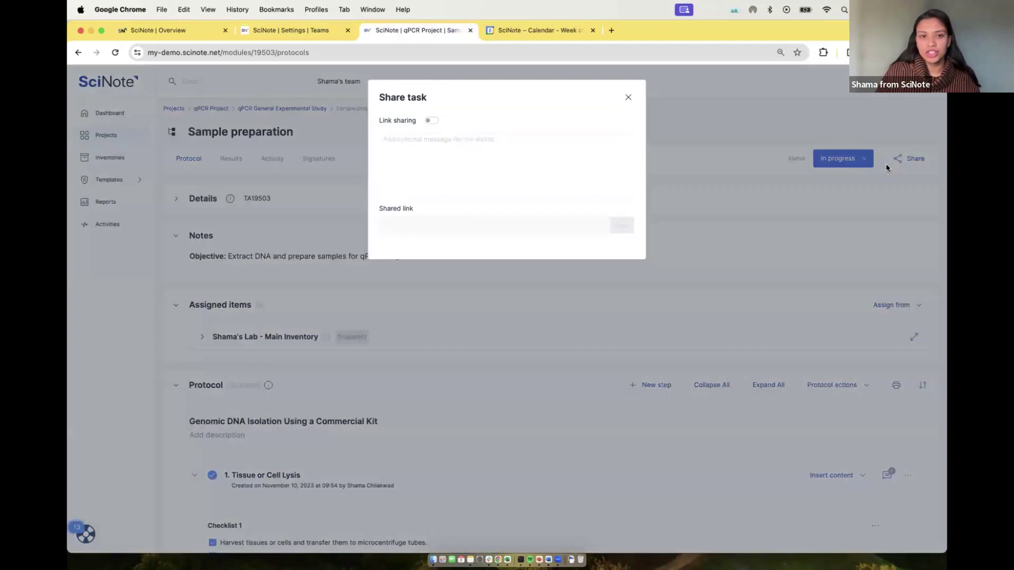
{"action": "left_click", "coordinate": [432, 121]}
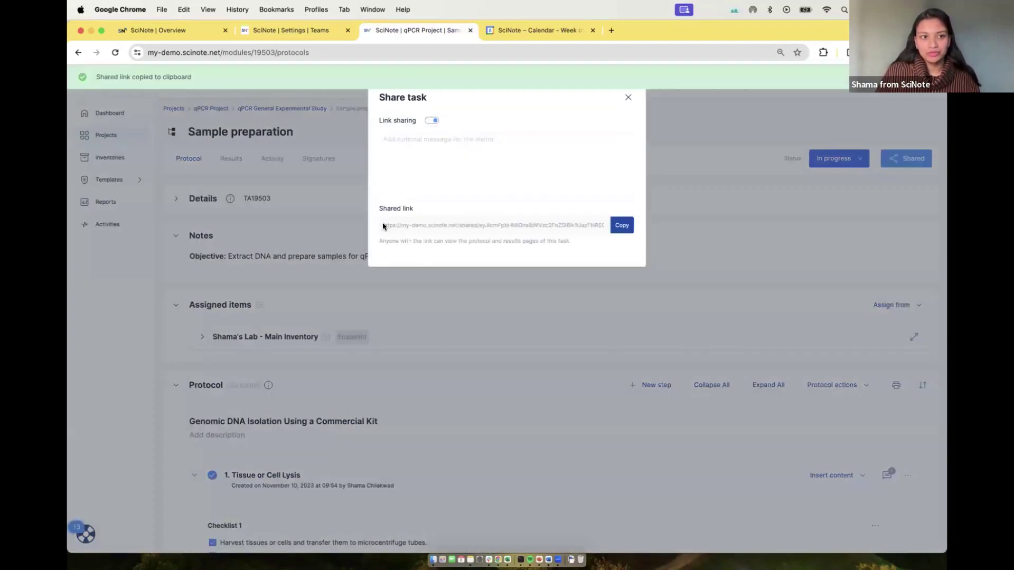
{"action": "left_click", "coordinate": [622, 227]}
Step: Open the copied shared link in a new browser tab and proceed to view the Sample preparation task
{"action": "left_click", "coordinate": [611, 30]}
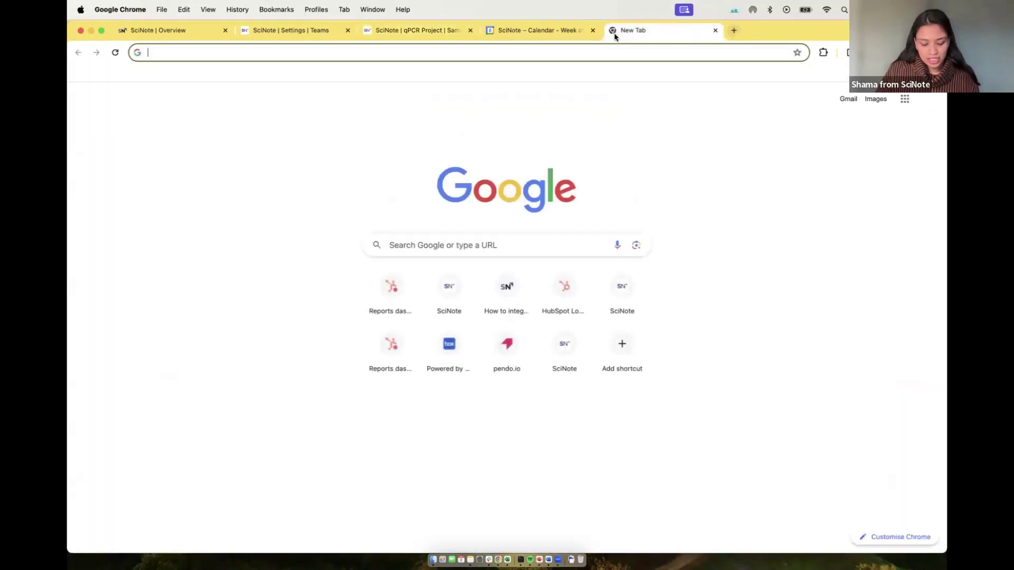
{"action": "key", "text": "super+v"}
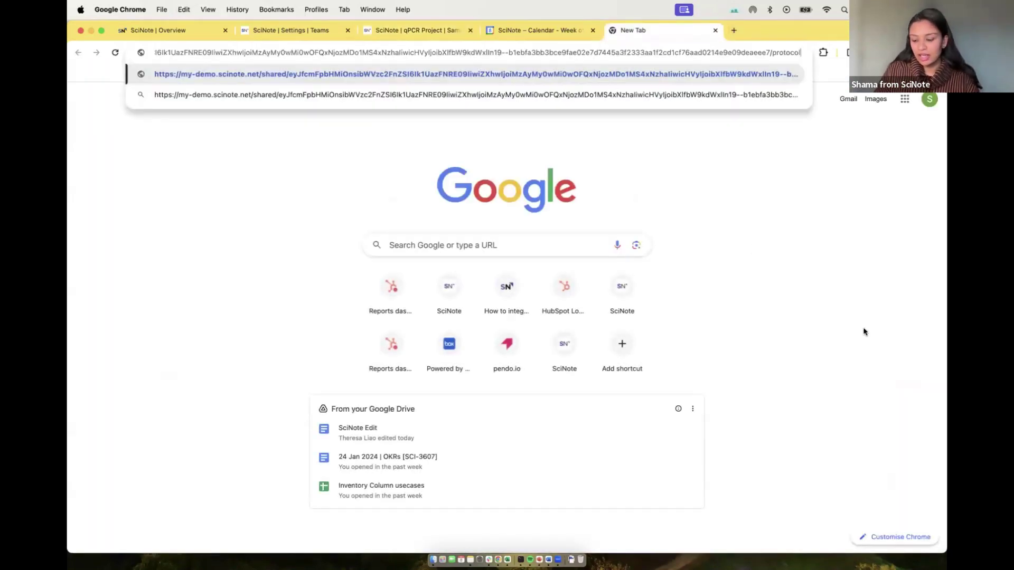
{"action": "key", "text": "Return"}
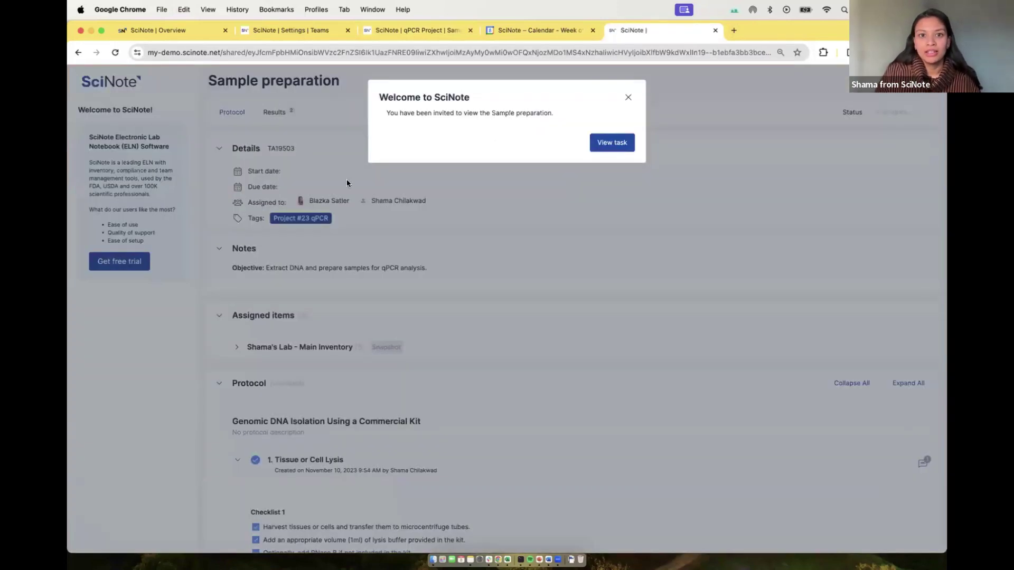
{"action": "left_click", "coordinate": [612, 142]}
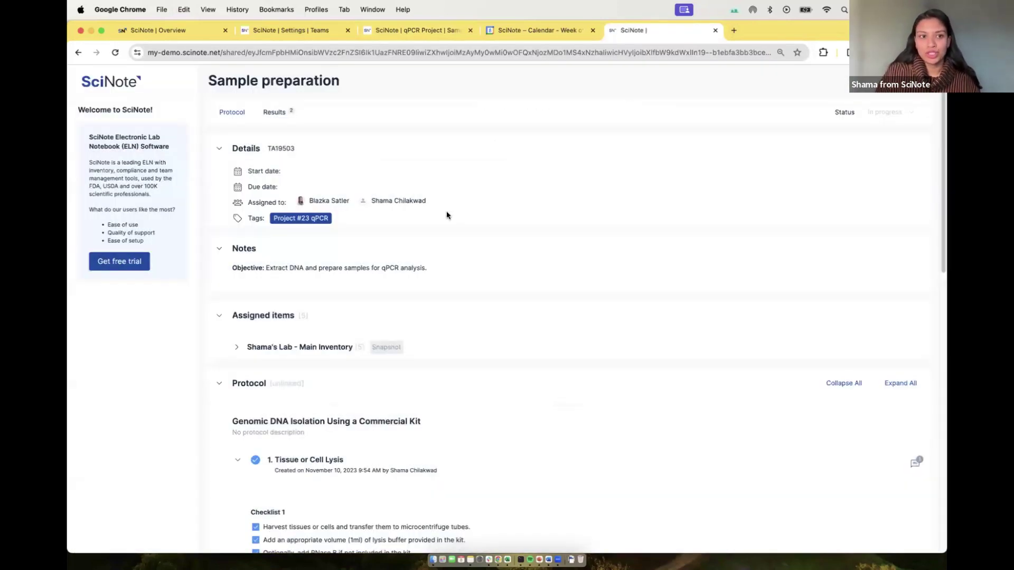
Step: Examine the protocol steps and the results of the Sample preparation task as a visitor of the shared link
{"action": "scroll", "coordinate": [347, 184], "scroll_direction": "down", "scroll_amount": 2}
{"action": "scroll", "coordinate": [348, 186], "scroll_direction": "down", "scroll_amount": 10}
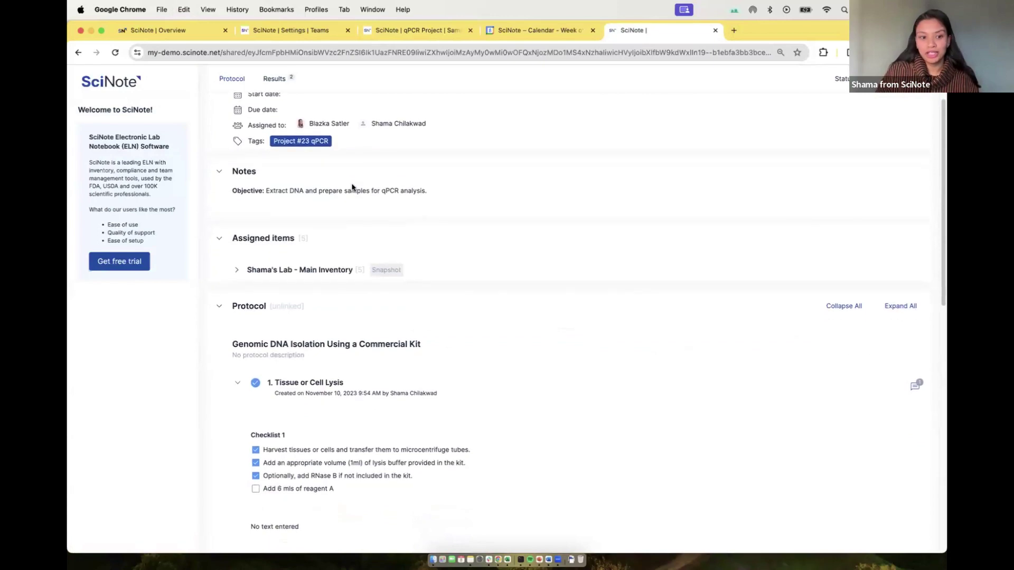
{"action": "scroll", "coordinate": [351, 188], "scroll_direction": "up", "scroll_amount": 12}
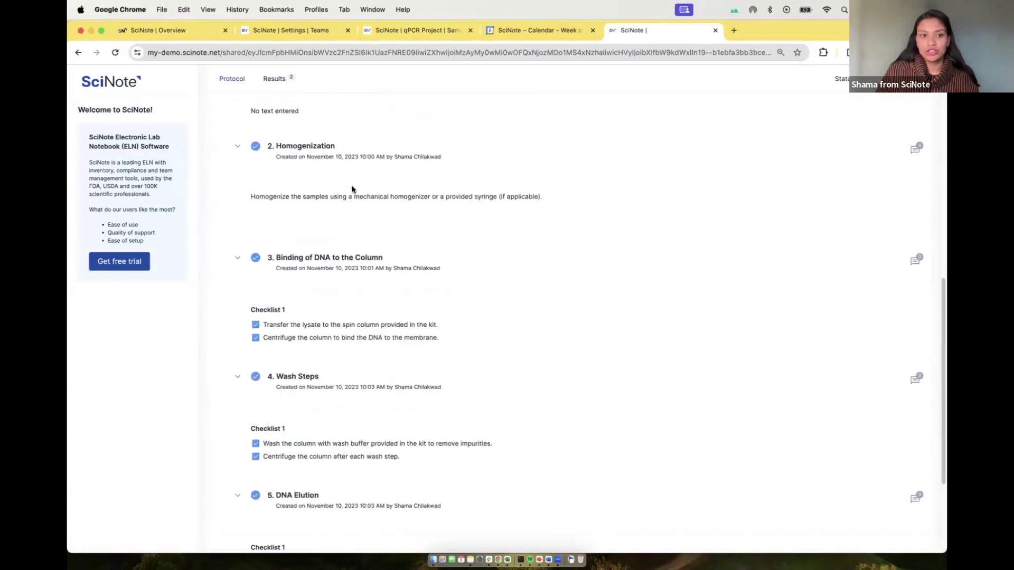
{"action": "left_click", "coordinate": [274, 113]}
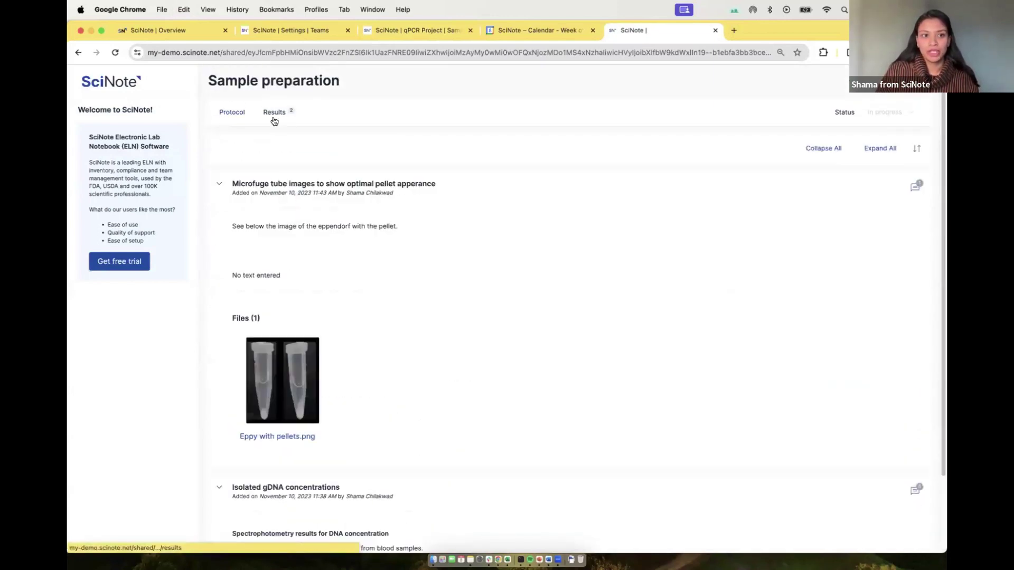
{"action": "scroll", "coordinate": [471, 204], "scroll_direction": "down", "scroll_amount": 3}
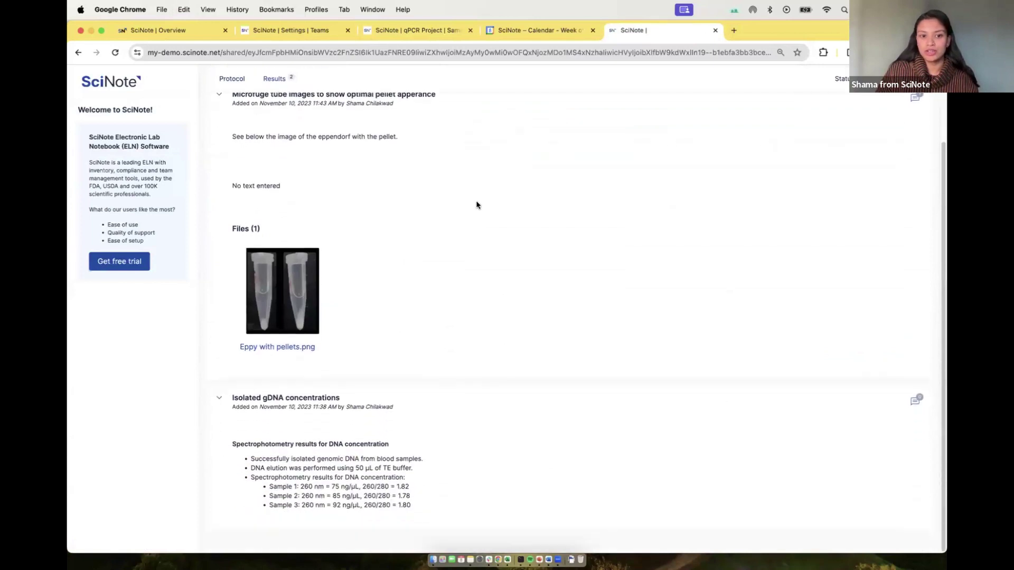
{"action": "scroll", "coordinate": [477, 205], "scroll_direction": "up", "scroll_amount": 3}
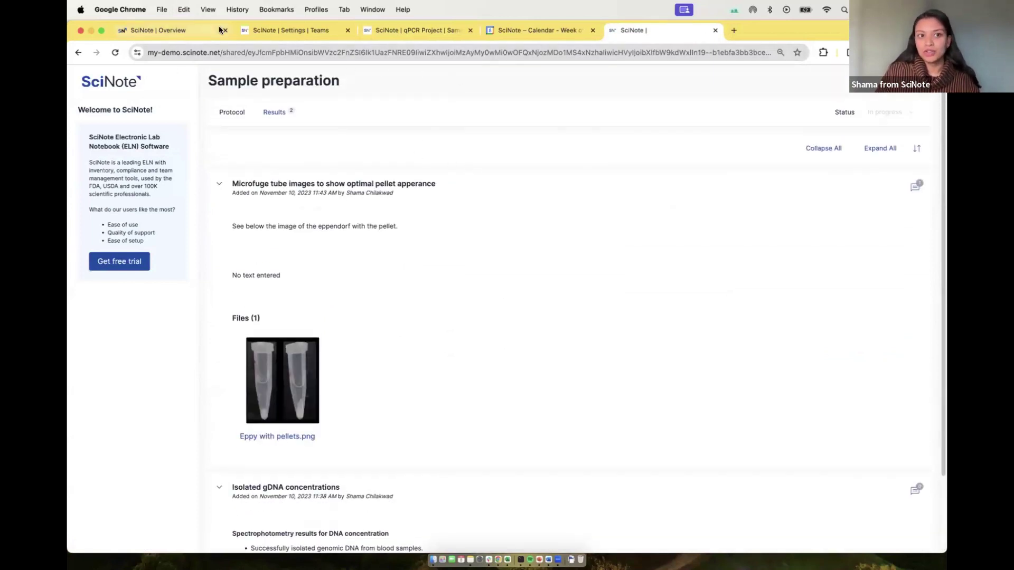
Step: Return to the Sample preparation task's sharing settings, turn off link sharing and permanently deactivate the shared link
{"action": "left_click", "coordinate": [309, 32]}
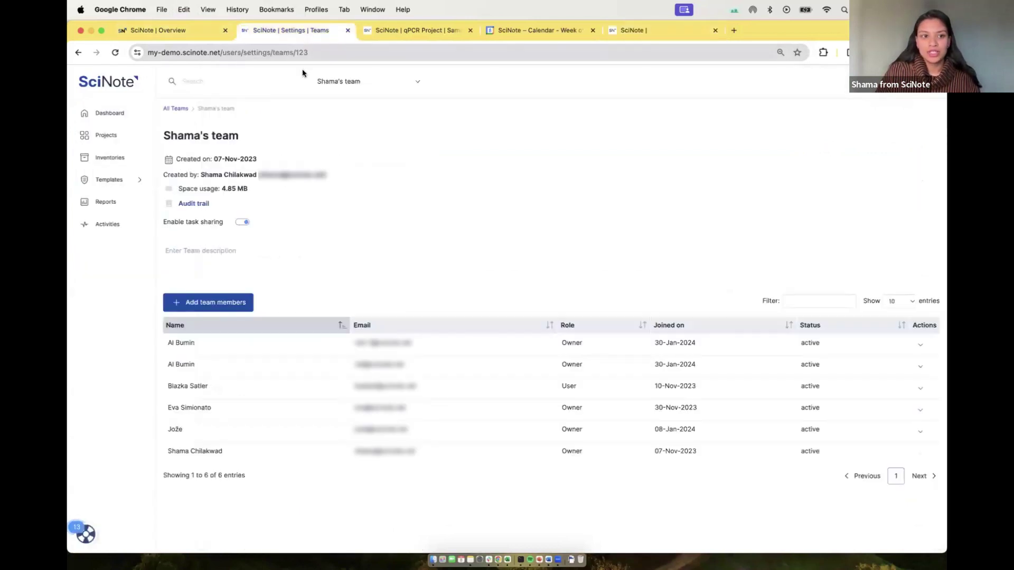
{"action": "left_click", "coordinate": [378, 31]}
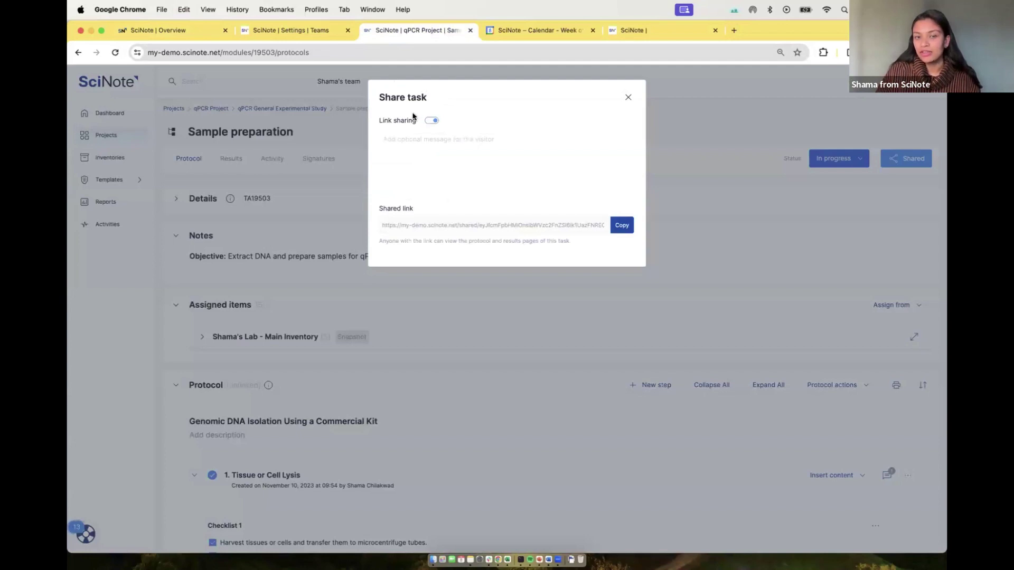
{"action": "left_click", "coordinate": [435, 122]}
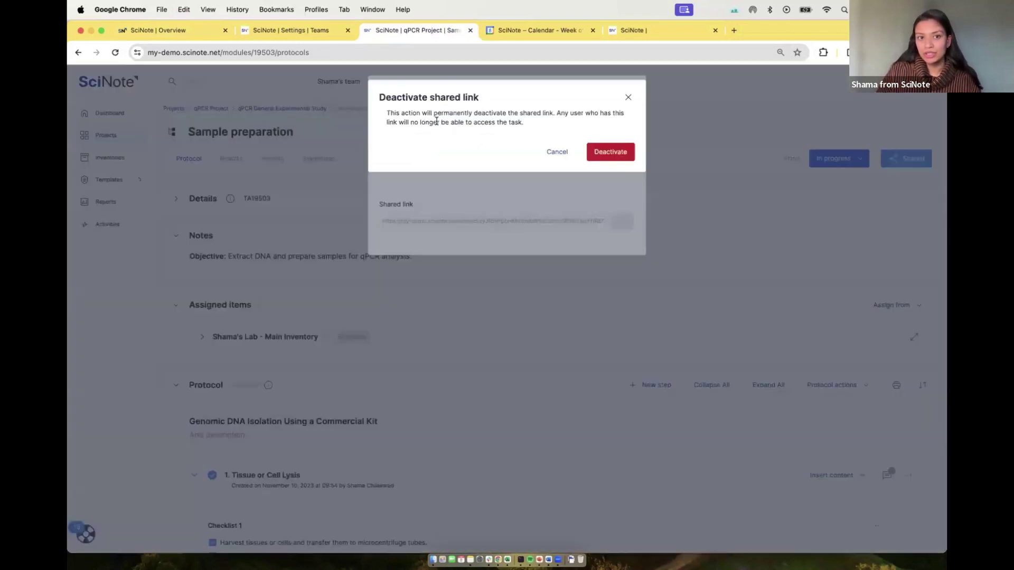
{"action": "left_click", "coordinate": [602, 151]}
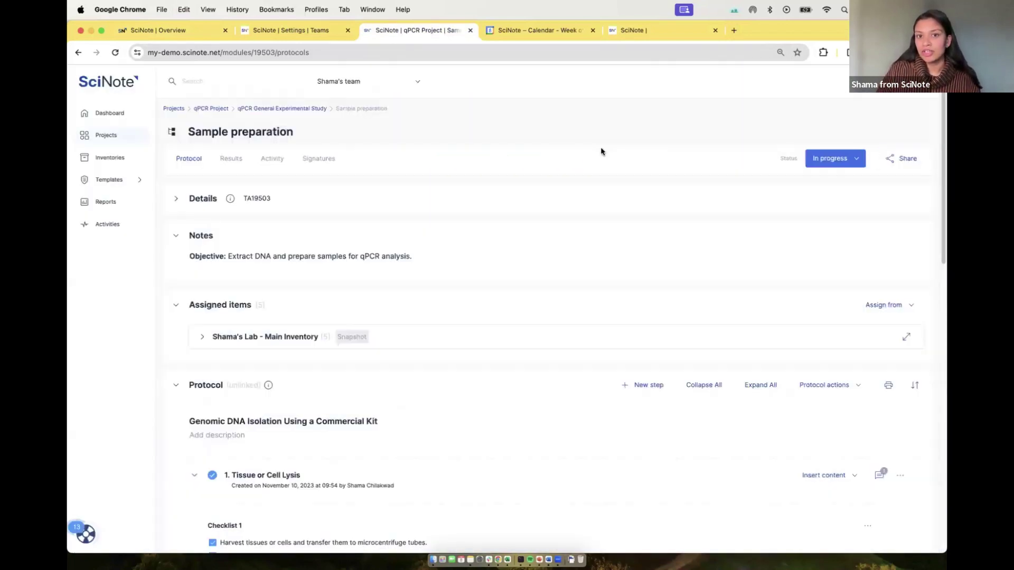
Step: Reload the visitor page of the deactivated shared link to check its access, and close that page
{"action": "left_click", "coordinate": [622, 33]}
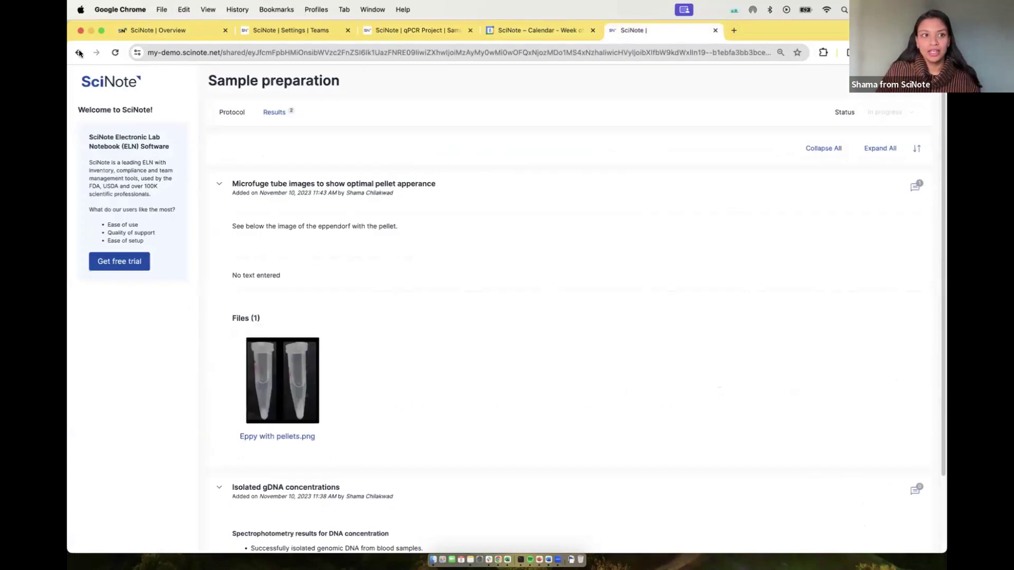
{"action": "left_click", "coordinate": [113, 53]}
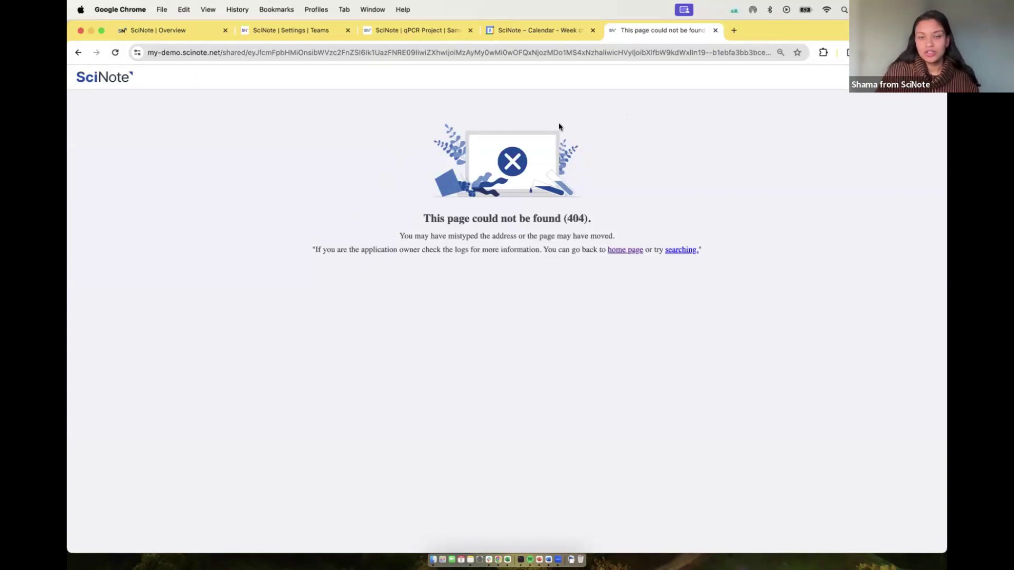
{"action": "left_click", "coordinate": [714, 30]}
Step: Go back to the team settings page and open the My preferences page of the account
{"action": "left_click", "coordinate": [283, 33]}
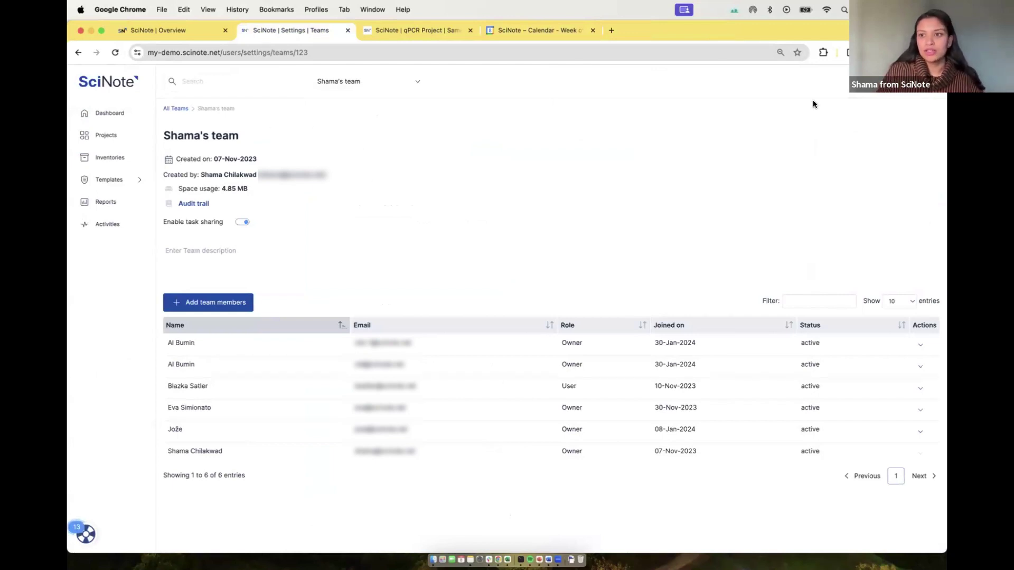
{"action": "left_click", "coordinate": [877, 81]}
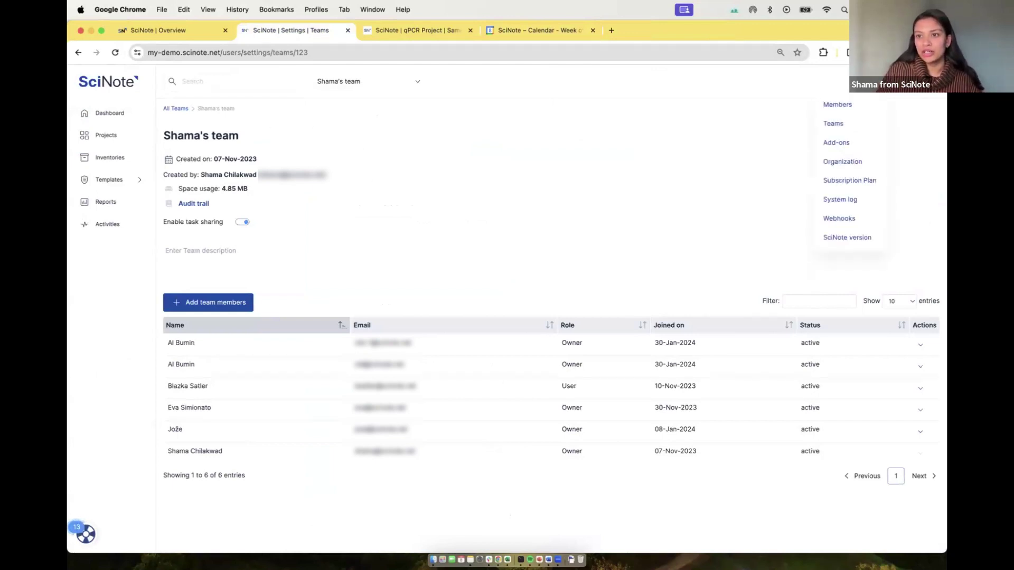
{"action": "left_click", "coordinate": [929, 81]}
{"action": "left_click", "coordinate": [916, 122]}
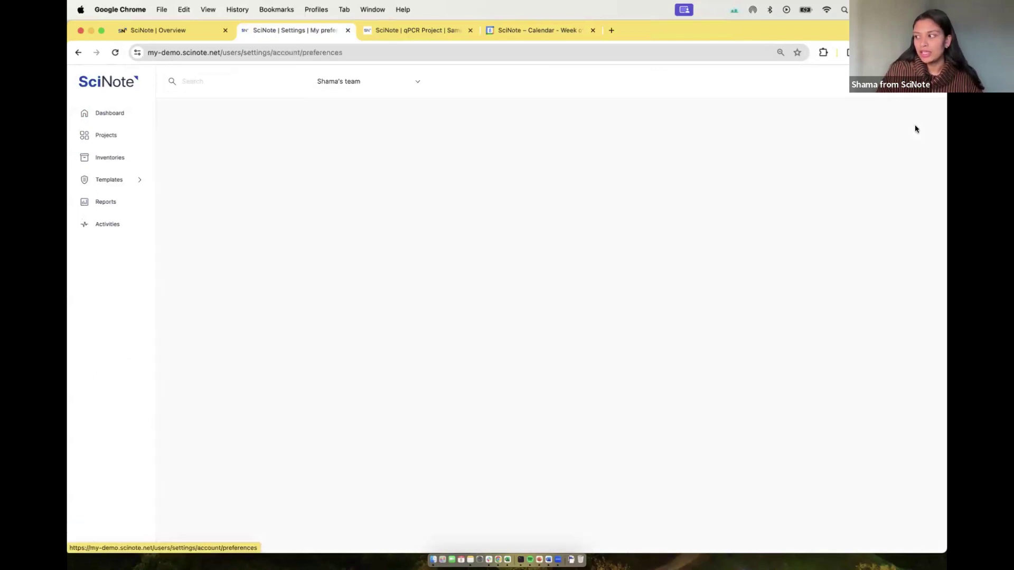
Step: Examine the in-app and email notification options for tasks, projects and experiments, inventories and items, and others
{"action": "scroll", "coordinate": [528, 164], "scroll_direction": "down", "scroll_amount": 3}
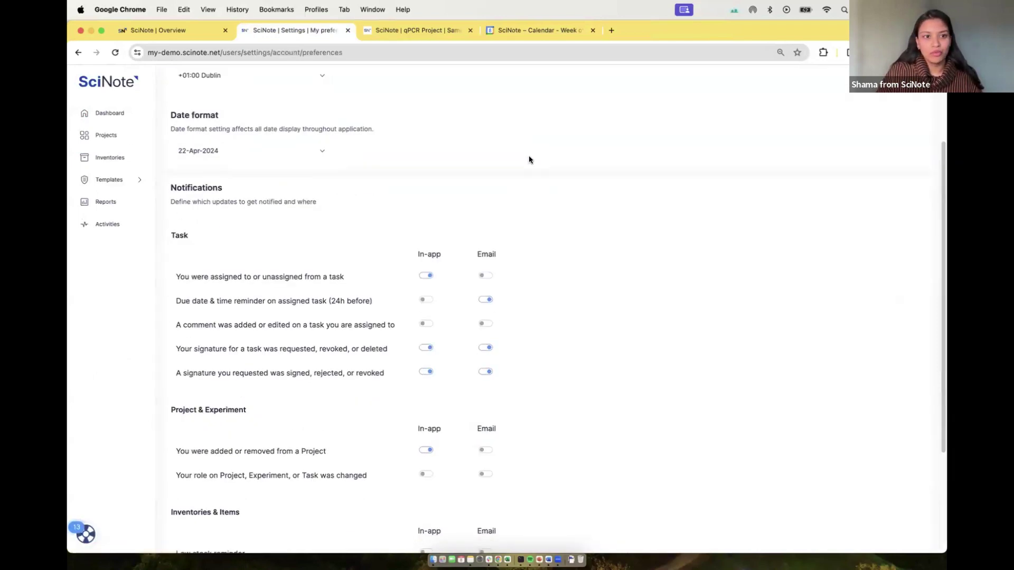
{"action": "scroll", "coordinate": [529, 159], "scroll_direction": "down", "scroll_amount": 3}
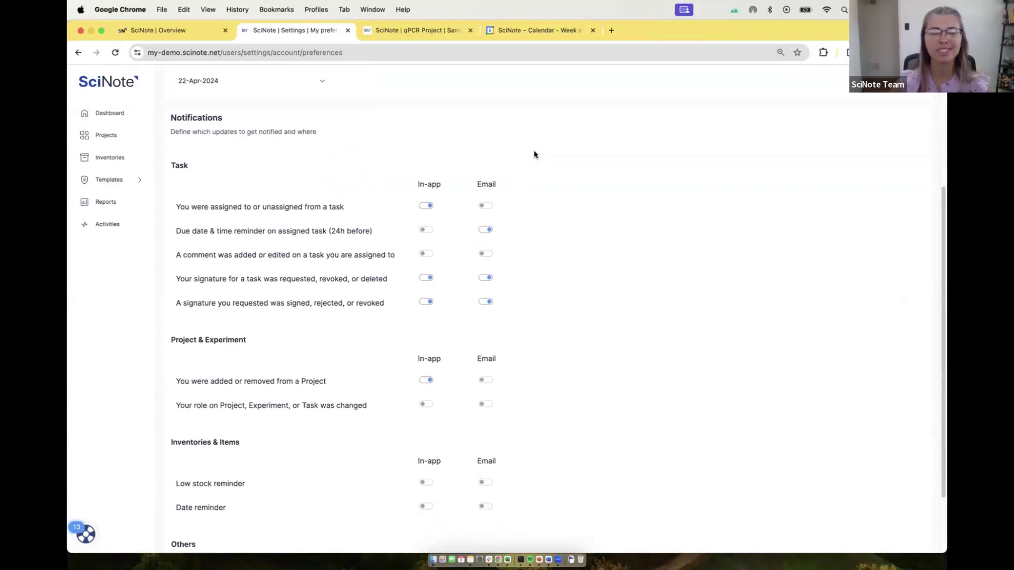
{"action": "scroll", "coordinate": [534, 154], "scroll_direction": "down", "scroll_amount": 2}
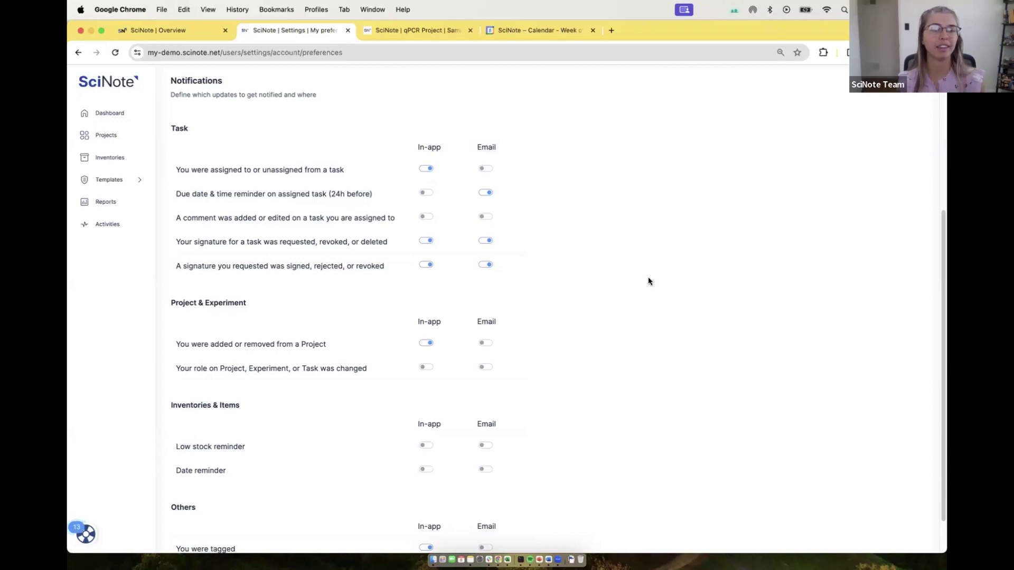
{"action": "scroll", "coordinate": [624, 275], "scroll_direction": "down", "scroll_amount": 1}
{"action": "scroll", "coordinate": [625, 279], "scroll_direction": "down", "scroll_amount": 3}
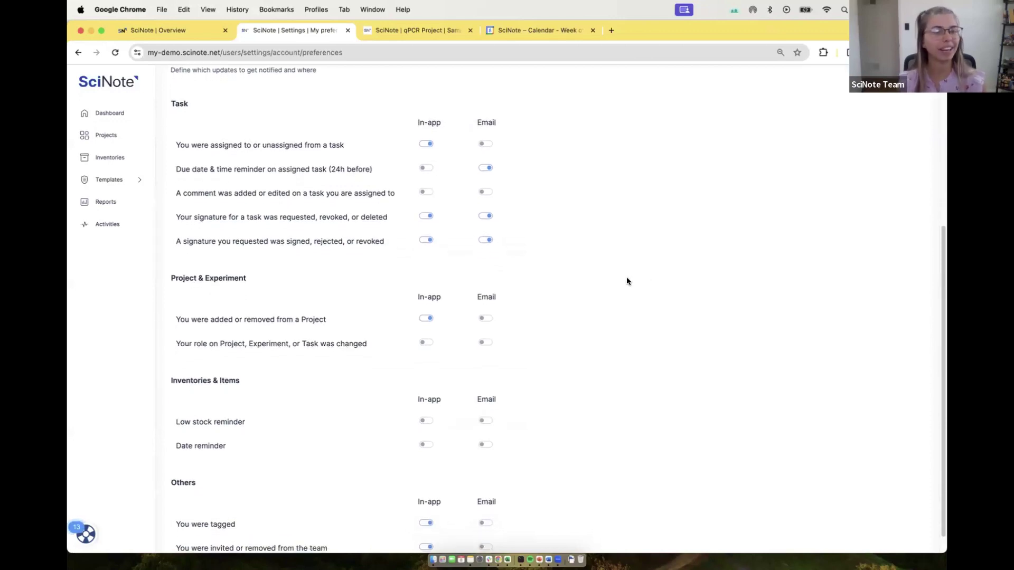
{"action": "scroll", "coordinate": [632, 264], "scroll_direction": "up", "scroll_amount": 5}
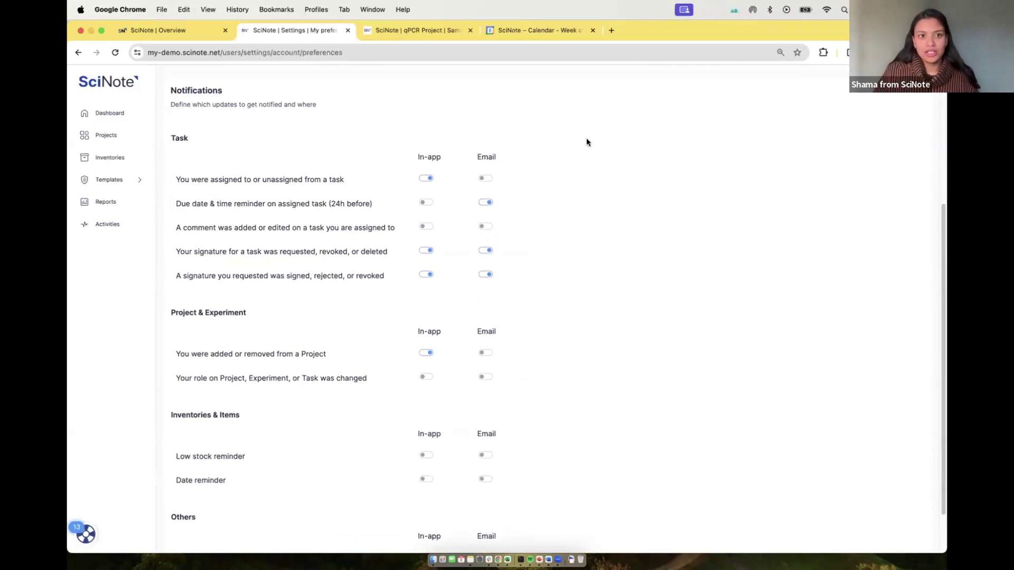
{"action": "scroll", "coordinate": [693, 97], "scroll_direction": "up", "scroll_amount": 5}
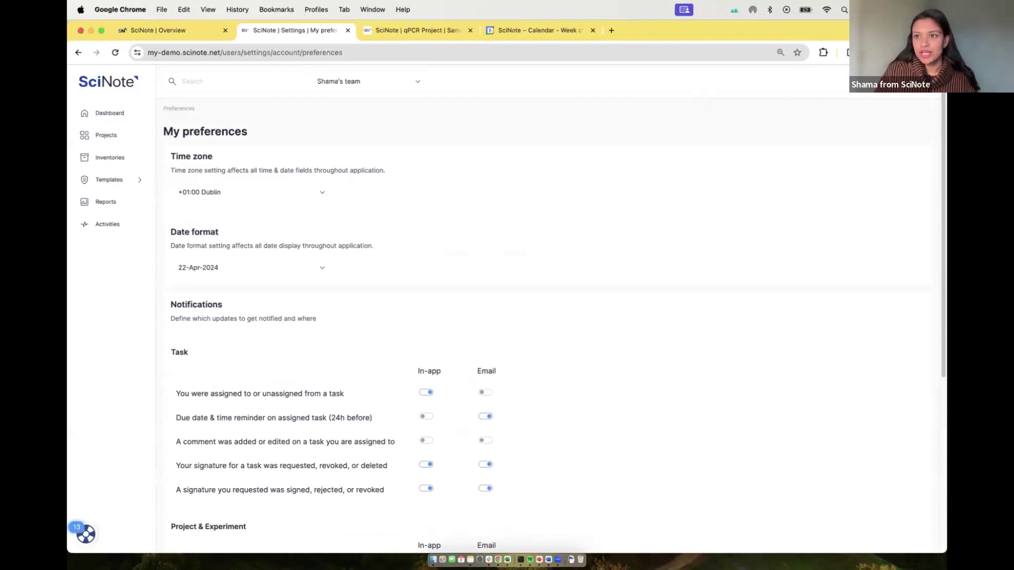
{"action": "left_click", "coordinate": [916, 81]}
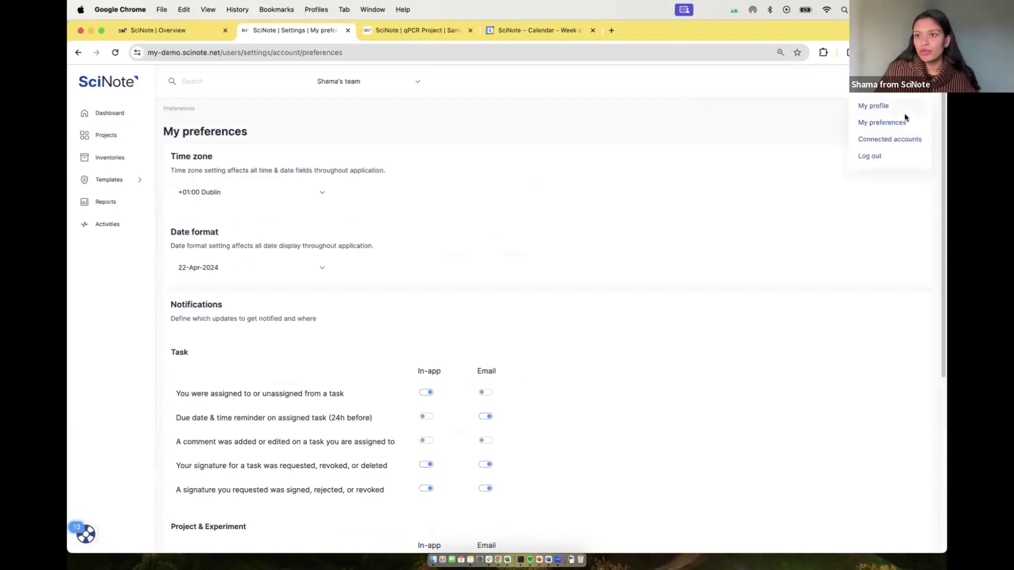
{"action": "left_click", "coordinate": [657, 169]}
{"action": "scroll", "coordinate": [615, 180], "scroll_direction": "down", "scroll_amount": 2}
{"action": "scroll", "coordinate": [623, 176], "scroll_direction": "down", "scroll_amount": 2}
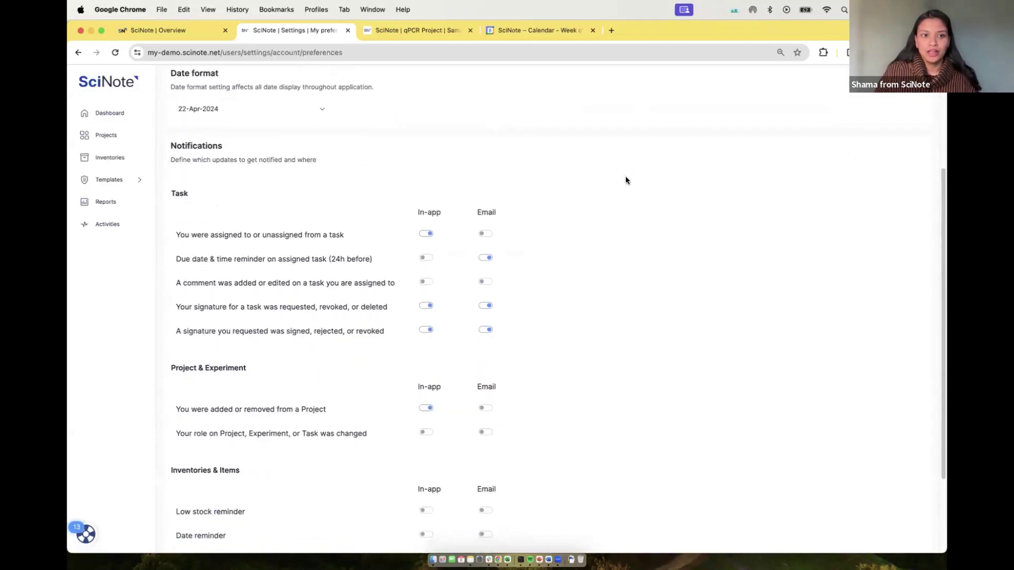
Step: Turn on email notifications for the low stock reminder and the date reminder of inventories and items
{"action": "scroll", "coordinate": [310, 198], "scroll_direction": "down", "scroll_amount": 1}
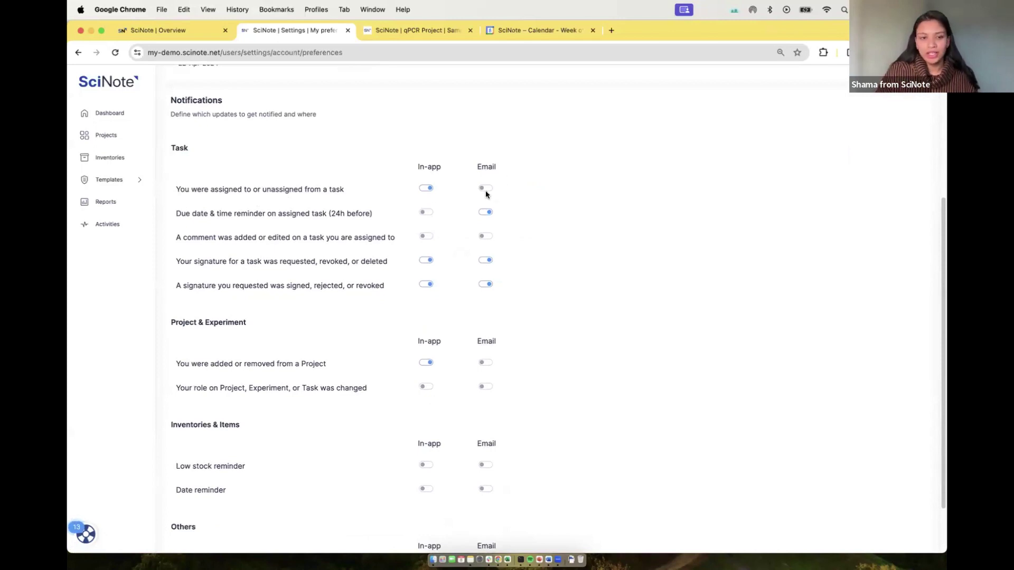
{"action": "scroll", "coordinate": [511, 182], "scroll_direction": "down", "scroll_amount": 1}
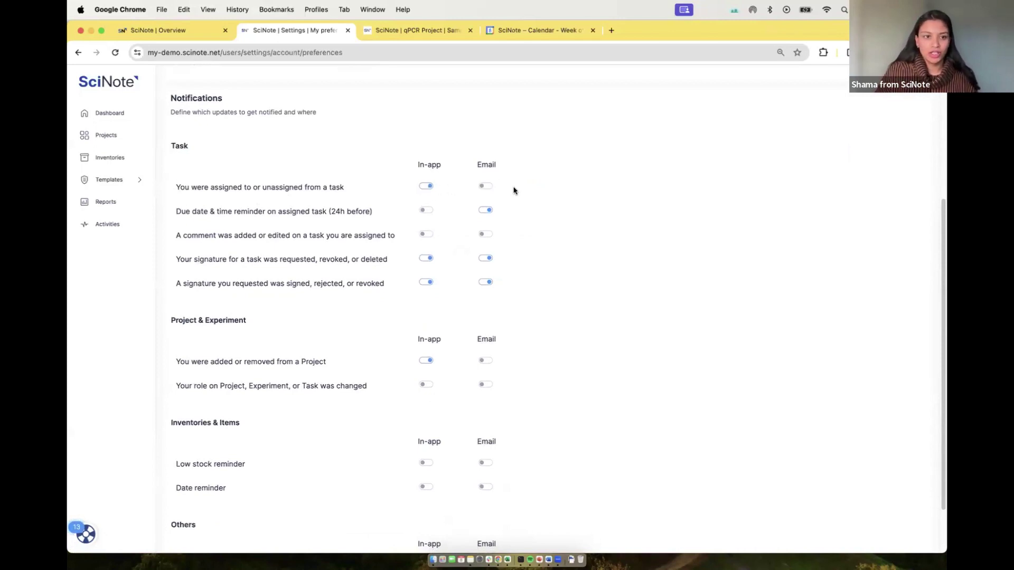
{"action": "scroll", "coordinate": [523, 195], "scroll_direction": "down", "scroll_amount": 2}
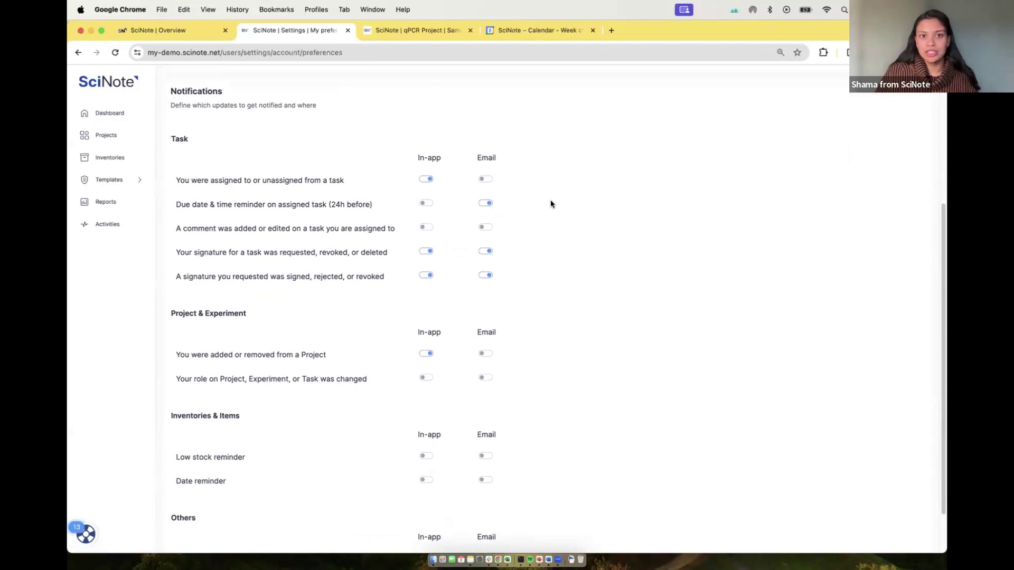
{"action": "scroll", "coordinate": [550, 204], "scroll_direction": "down", "scroll_amount": 1}
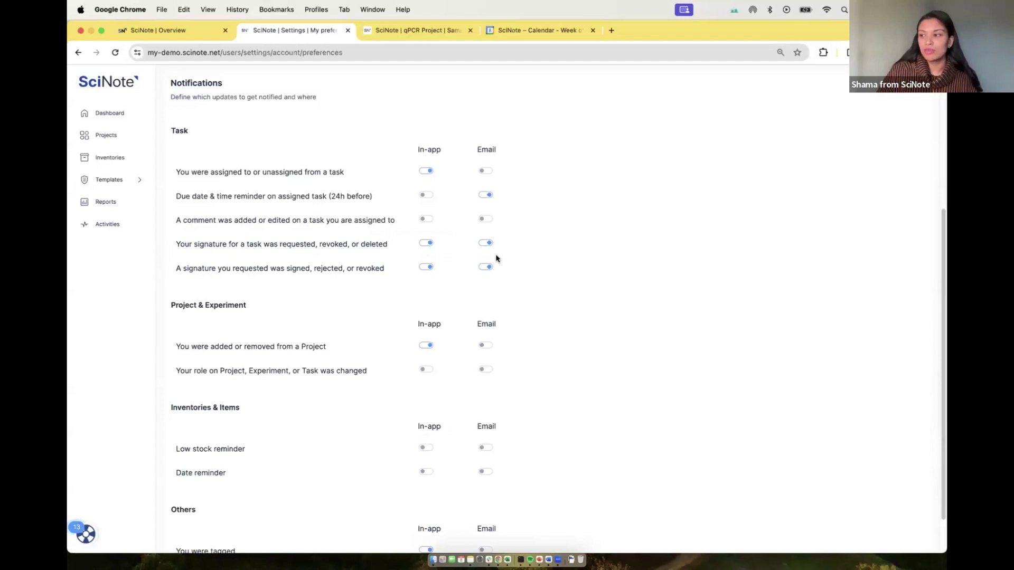
{"action": "scroll", "coordinate": [411, 271], "scroll_direction": "down", "scroll_amount": 2}
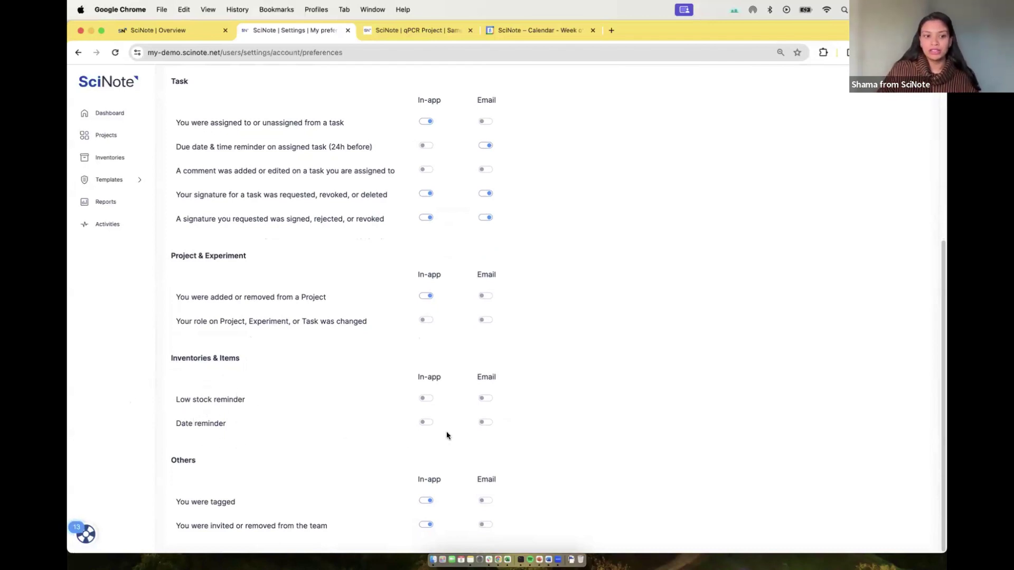
{"action": "left_click", "coordinate": [485, 421]}
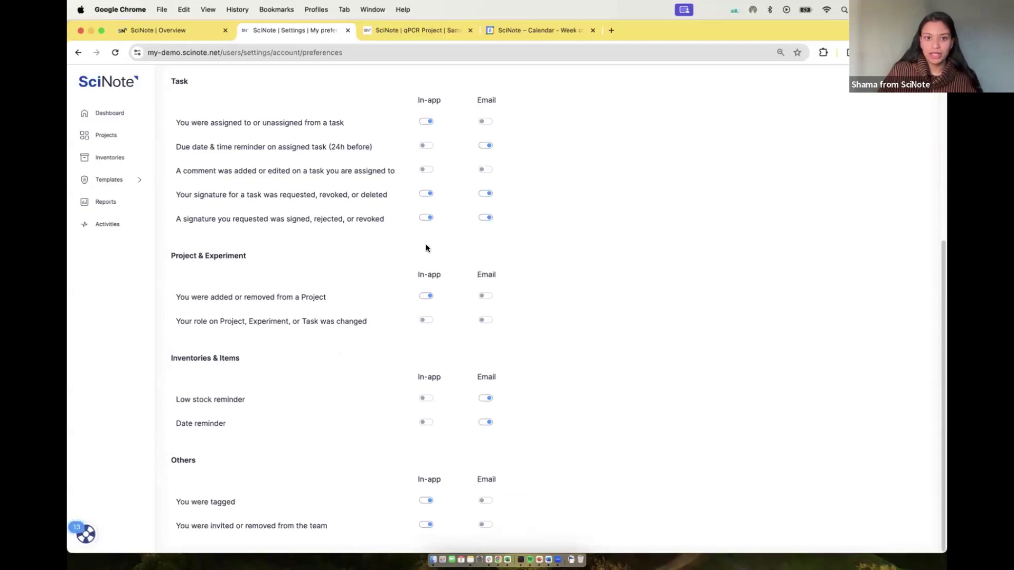
Step: View the list of received in-app notifications and close it again
{"action": "scroll", "coordinate": [524, 217], "scroll_direction": "up", "scroll_amount": 5}
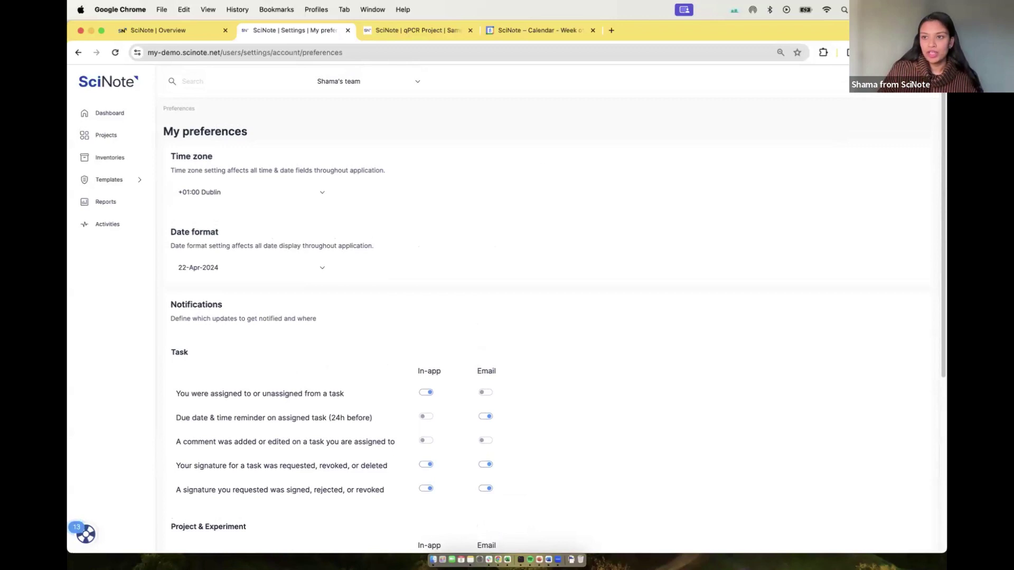
{"action": "left_click", "coordinate": [902, 81]}
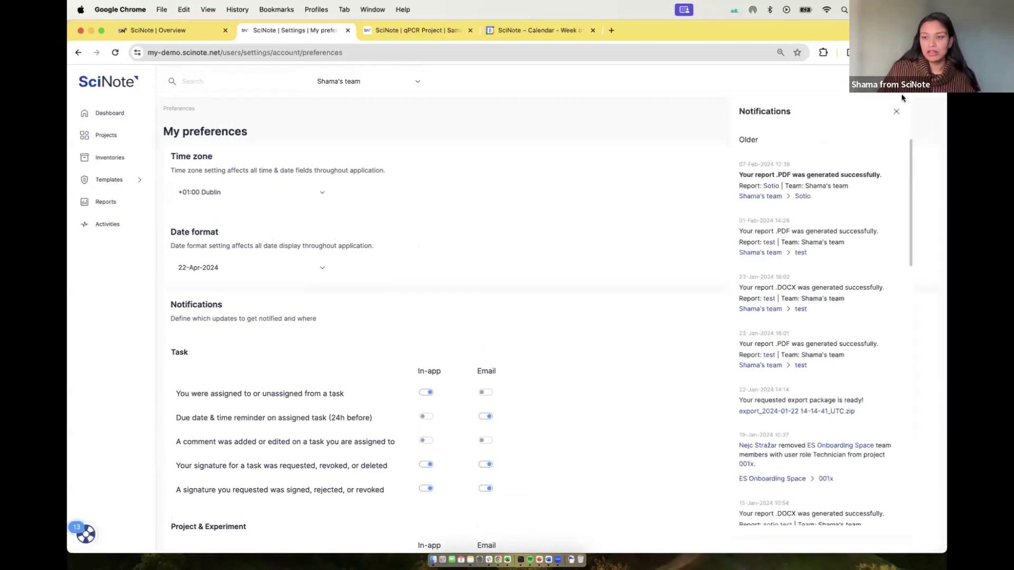
{"action": "left_click", "coordinate": [629, 328]}
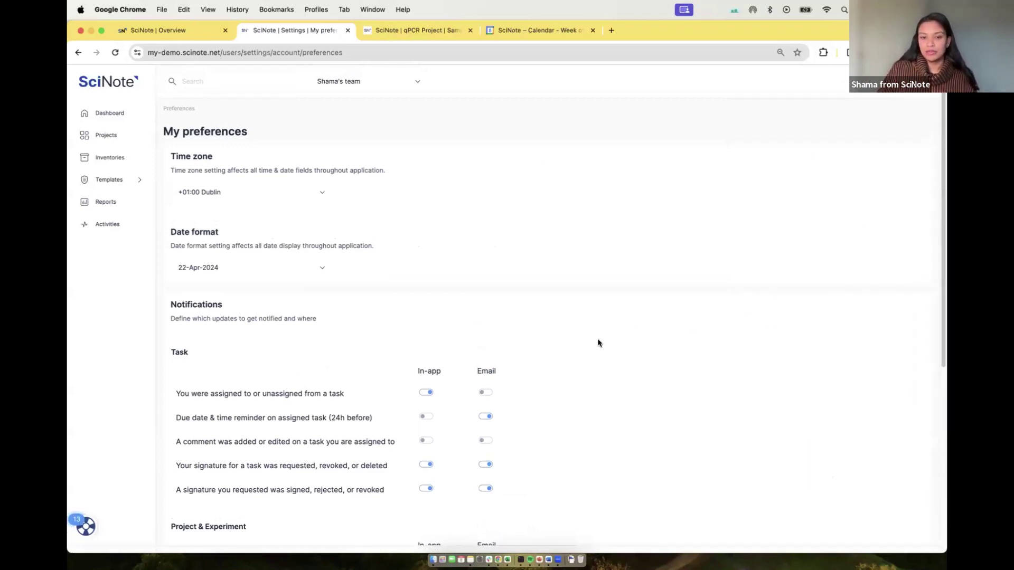
{"action": "scroll", "coordinate": [599, 343], "scroll_direction": "down", "scroll_amount": 5}
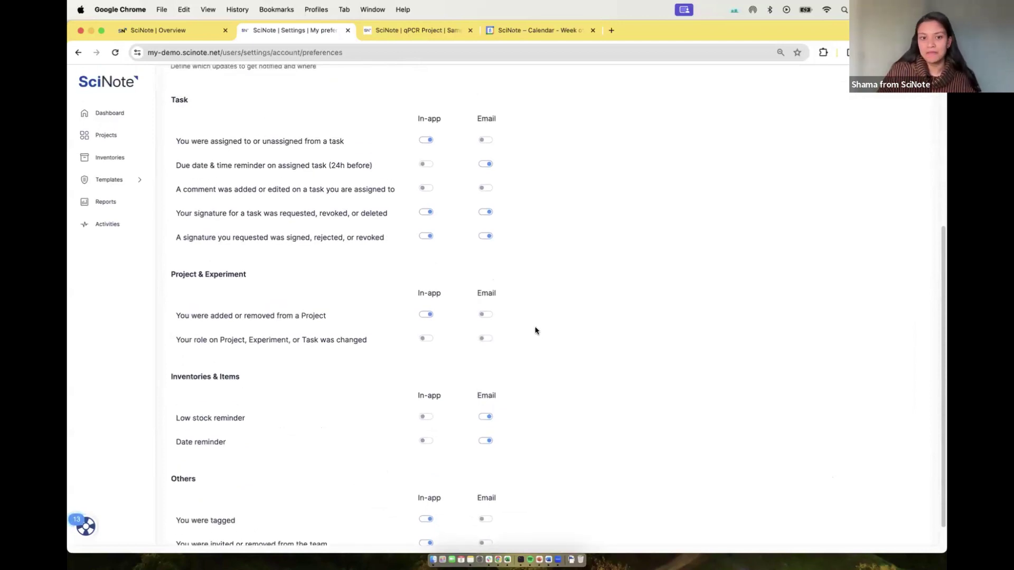
{"action": "scroll", "coordinate": [538, 312], "scroll_direction": "up", "scroll_amount": 5}
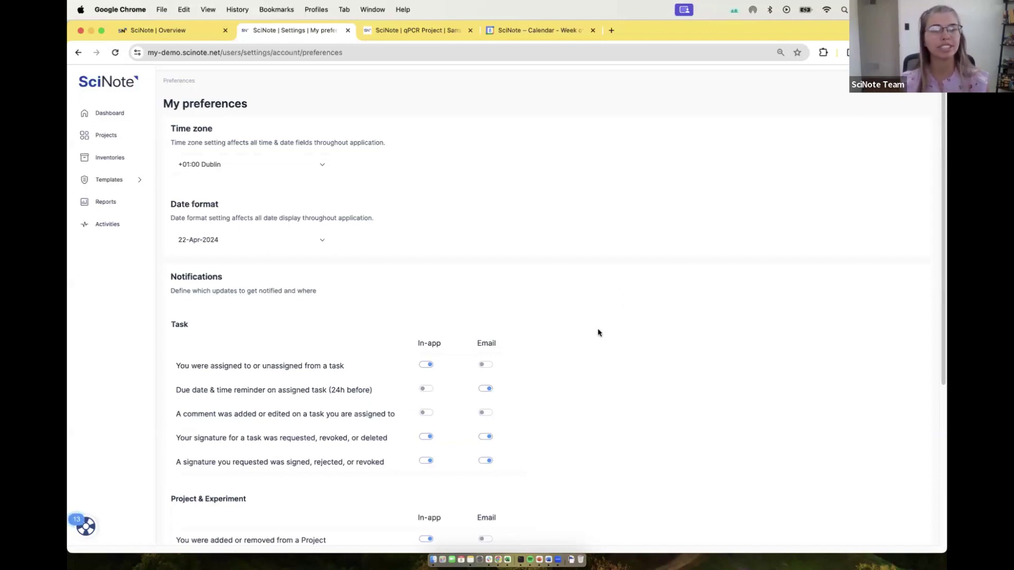
{"action": "scroll", "coordinate": [590, 333], "scroll_direction": "down", "scroll_amount": 3}
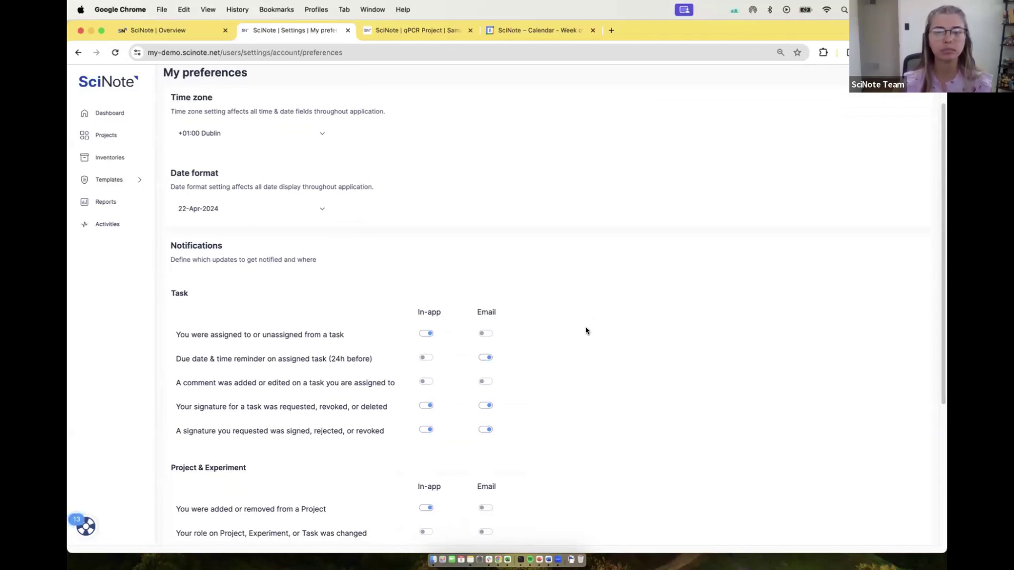
{"action": "scroll", "coordinate": [608, 344], "scroll_direction": "down", "scroll_amount": 5}
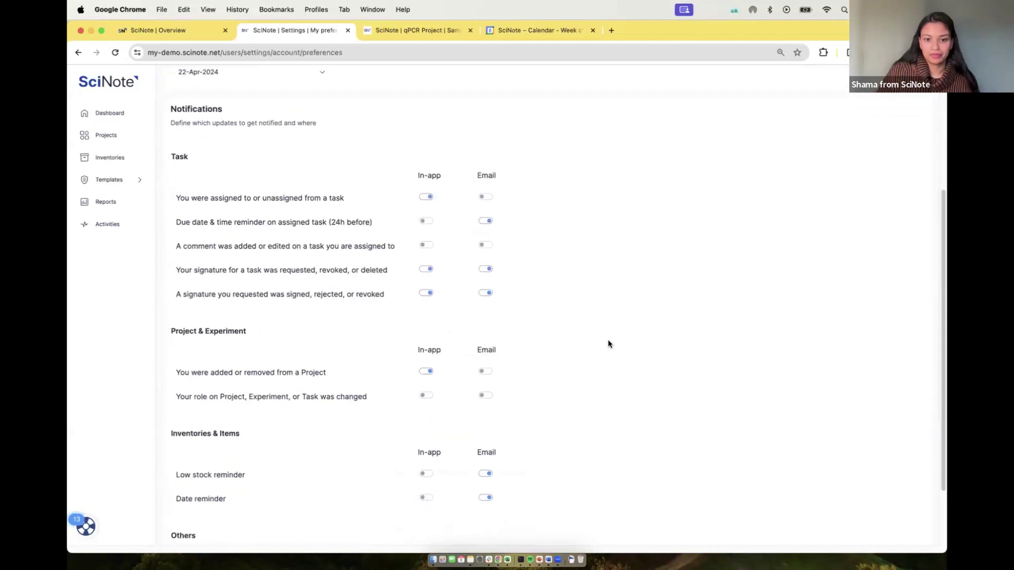
{"action": "scroll", "coordinate": [609, 342], "scroll_direction": "down", "scroll_amount": 1}
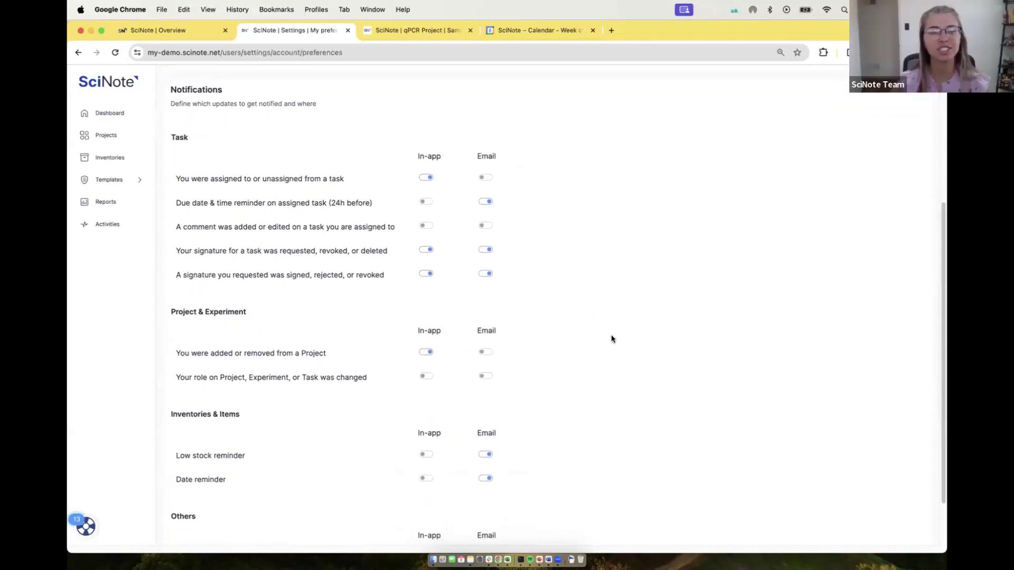
{"action": "scroll", "coordinate": [608, 334], "scroll_direction": "down", "scroll_amount": 1}
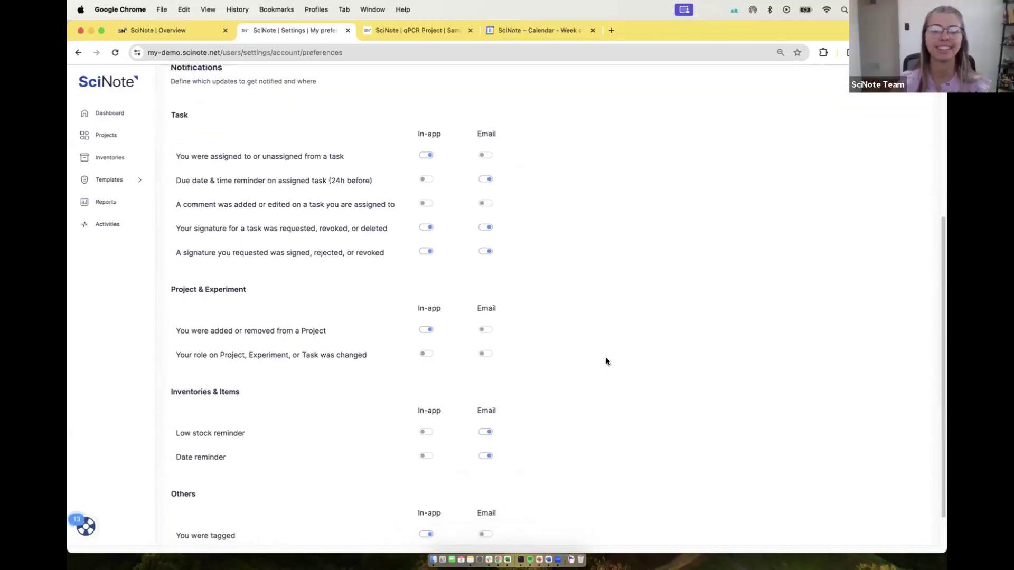
{"action": "scroll", "coordinate": [606, 357], "scroll_direction": "down", "scroll_amount": 1}
{"action": "scroll", "coordinate": [613, 354], "scroll_direction": "down", "scroll_amount": 1}
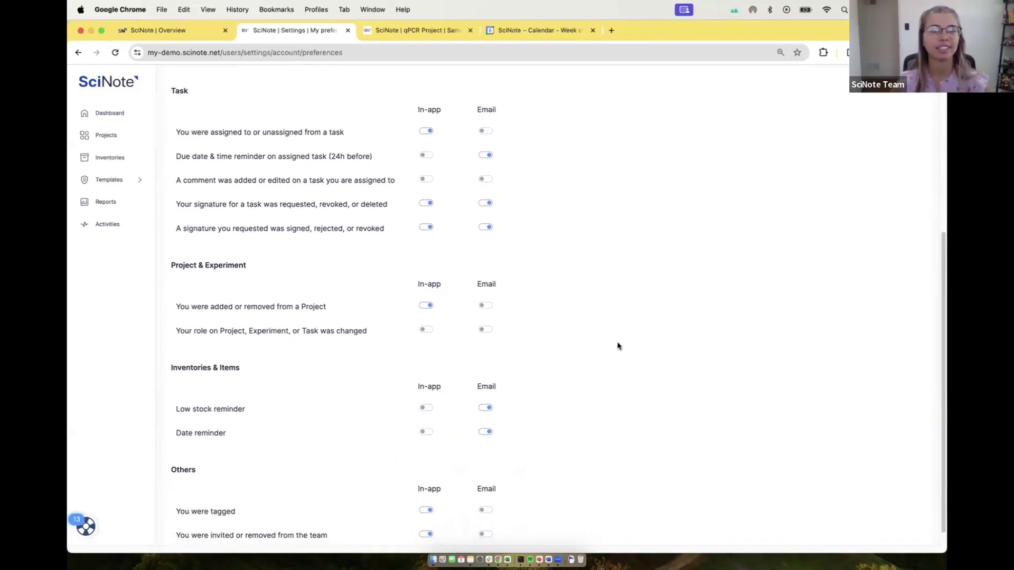
{"action": "scroll", "coordinate": [618, 345], "scroll_direction": "down", "scroll_amount": 1}
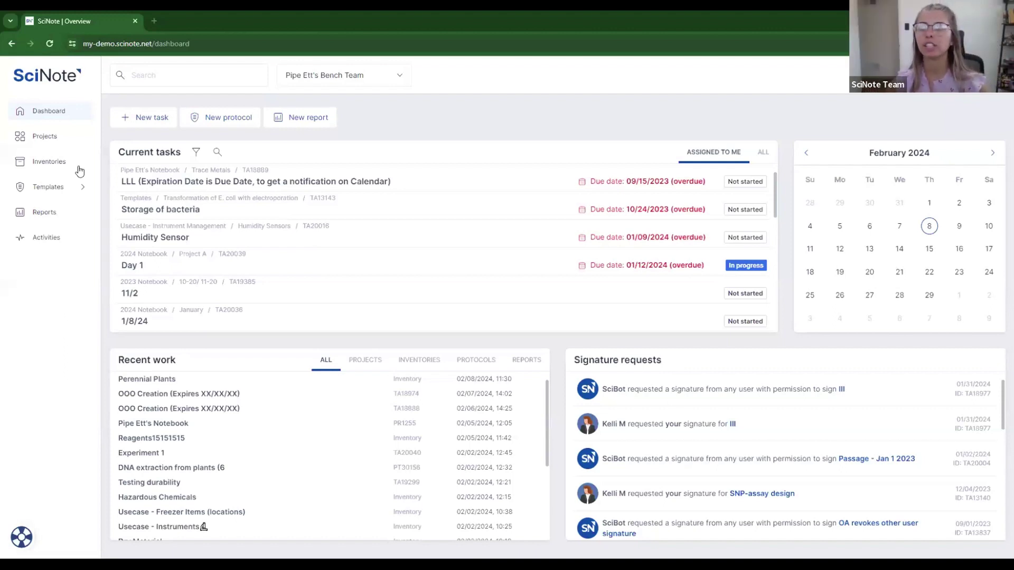
Step: Open the Perennial Plants inventory from the team's inventories
{"action": "left_click", "coordinate": [40, 169]}
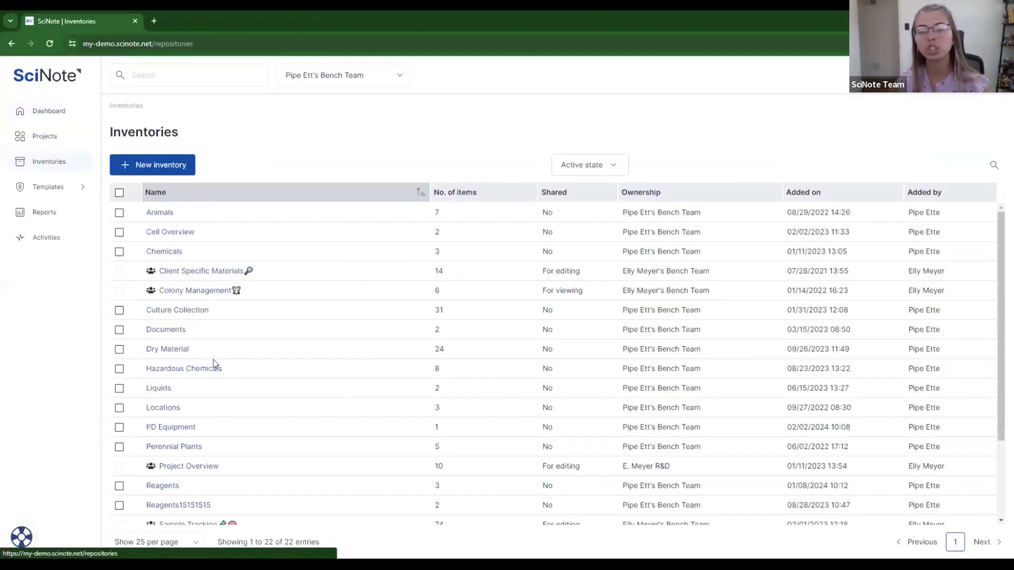
{"action": "scroll", "coordinate": [210, 370], "scroll_direction": "down", "scroll_amount": 1}
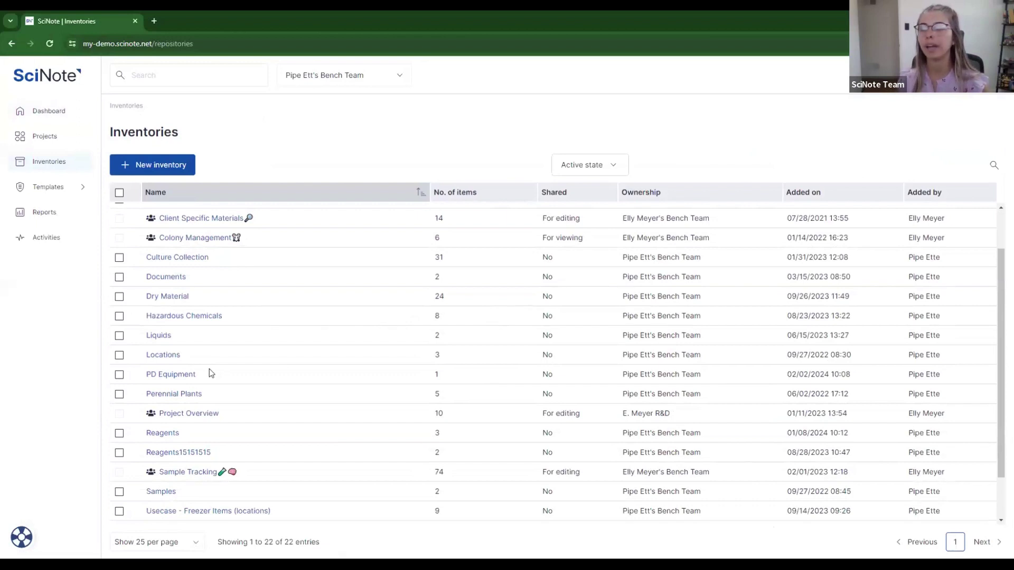
{"action": "left_click", "coordinate": [161, 394]}
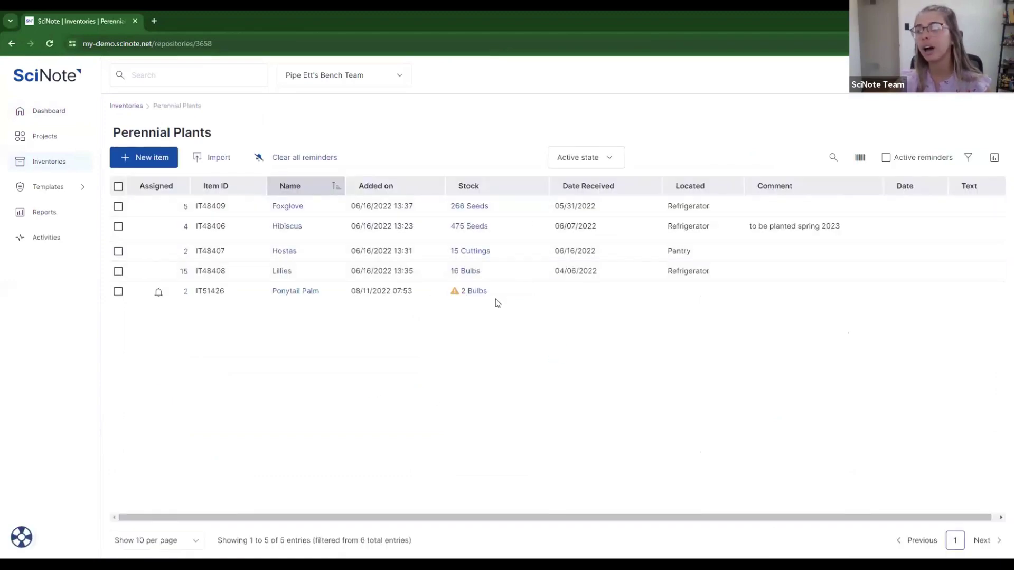
Step: Open task 7/6 from the tasks Foxglove is assigned to and expand its assigned Perennial Plants items
{"action": "left_click", "coordinate": [184, 206]}
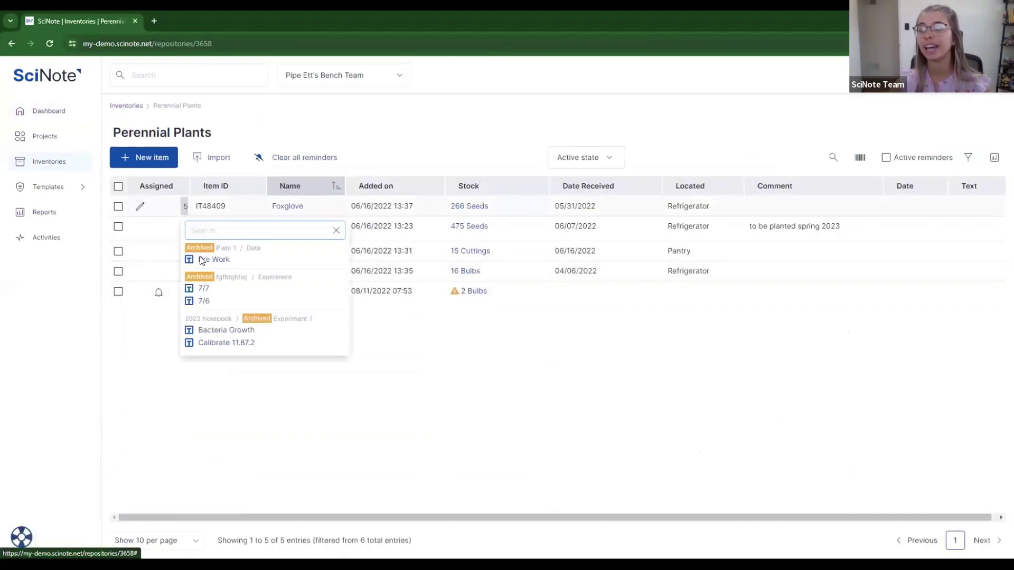
{"action": "left_click", "coordinate": [203, 302]}
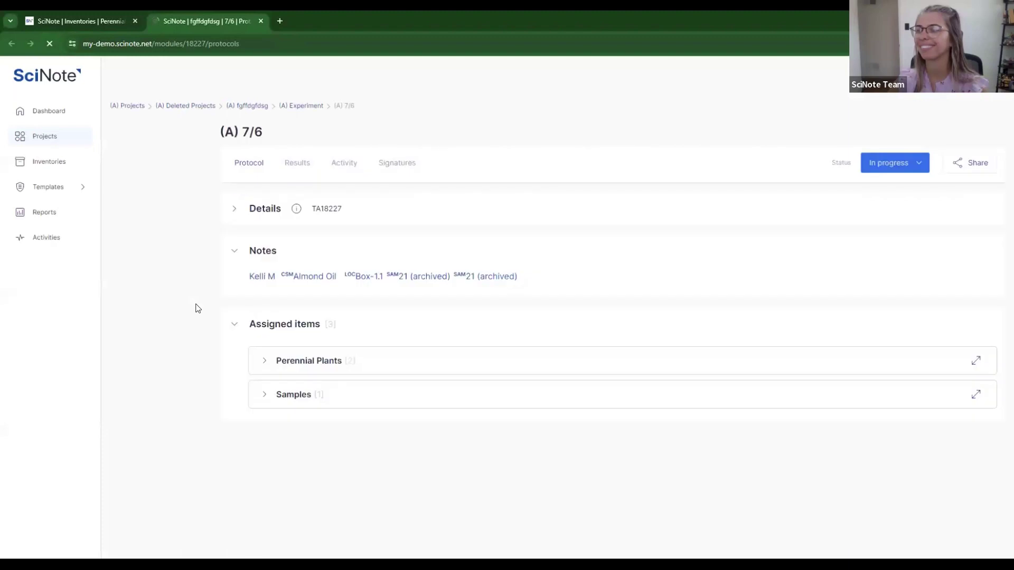
{"action": "left_click", "coordinate": [365, 365]}
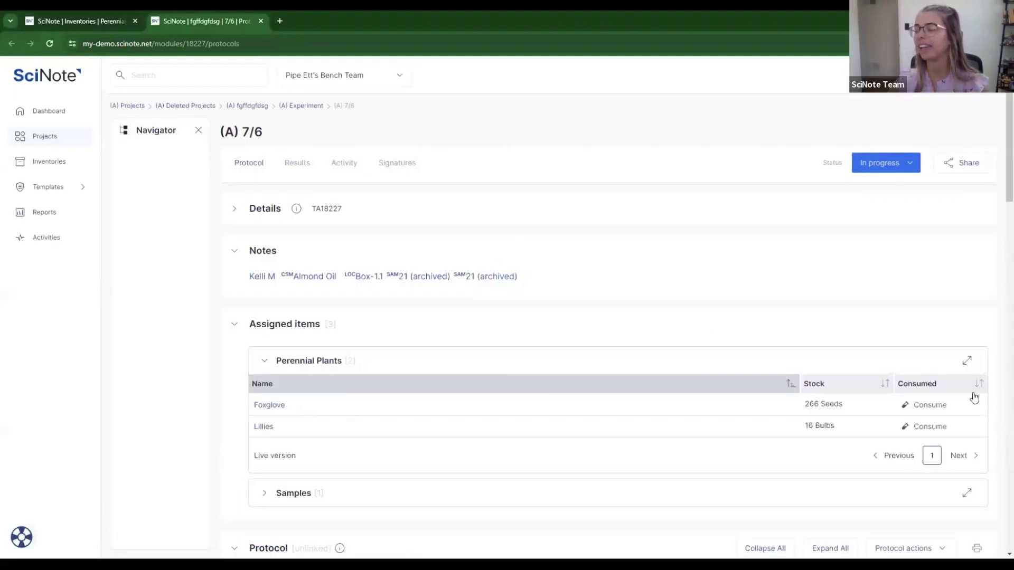
Step: Return to the Perennial Plants inventory, look at the export options for all its items, and clear the selection
{"action": "left_click", "coordinate": [52, 163]}
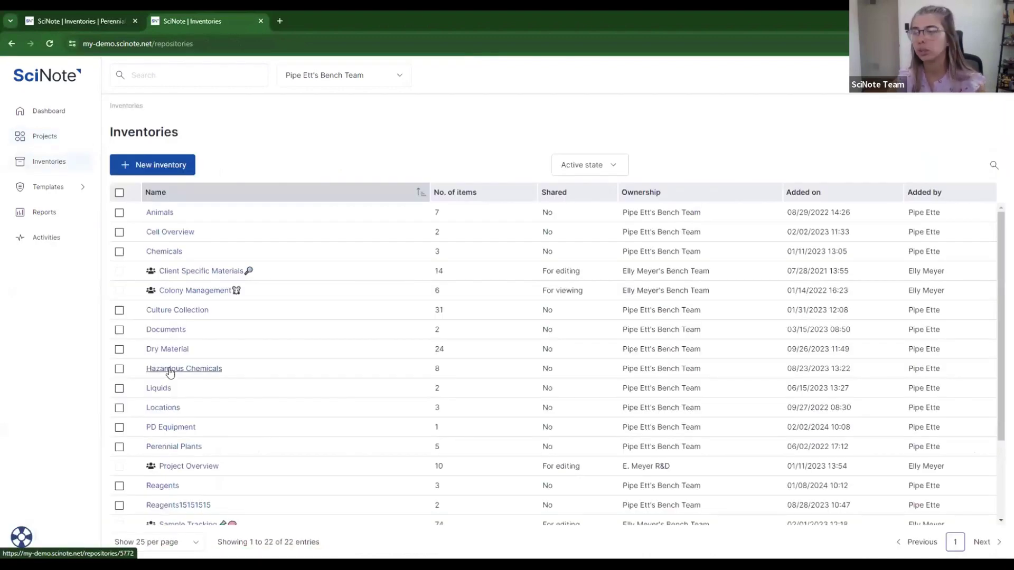
{"action": "left_click", "coordinate": [169, 448]}
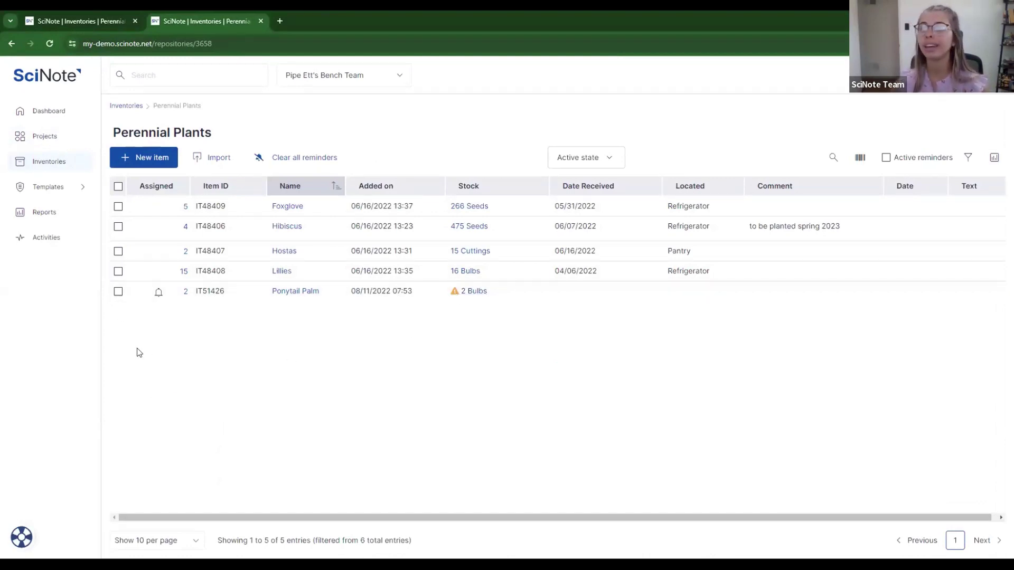
{"action": "left_click", "coordinate": [119, 186]}
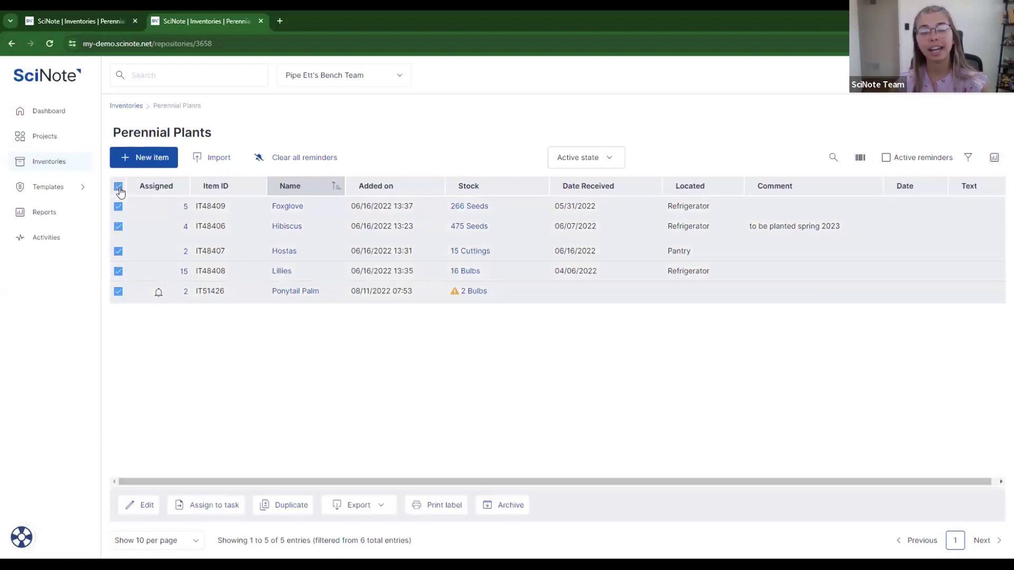
{"action": "left_click", "coordinate": [386, 506]}
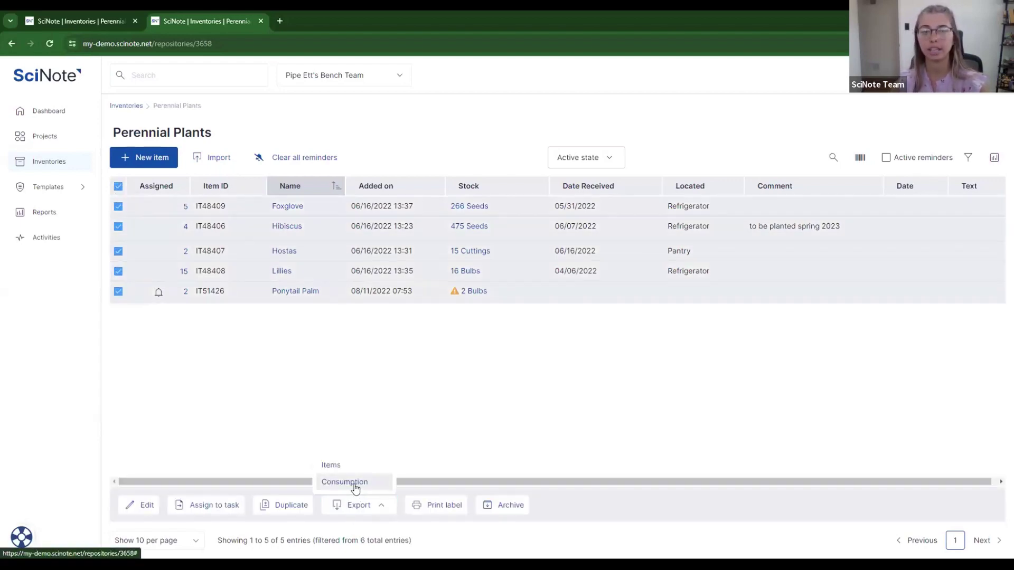
{"action": "left_click", "coordinate": [264, 407]}
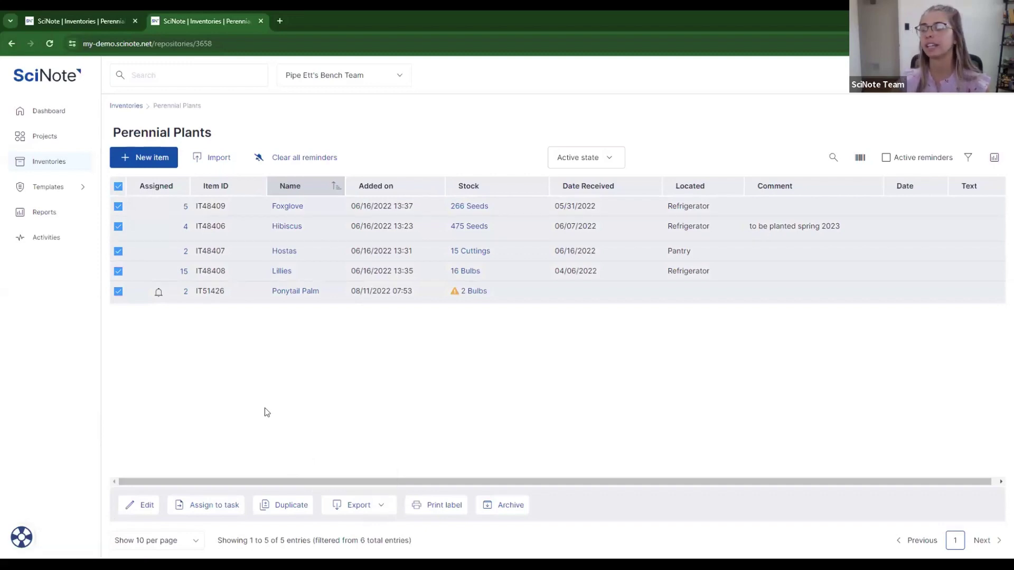
{"action": "left_click", "coordinate": [117, 186]}
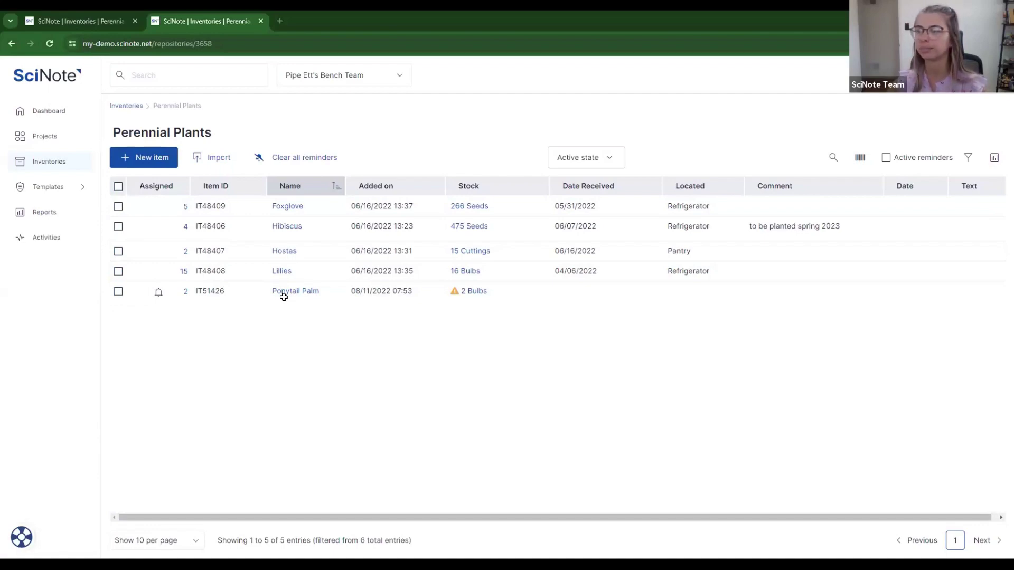
Step: Switch to the exported consumption file in Excel and fit the Item name and Consumed by columns to their contents
{"action": "key", "text": "alt+Tab"}
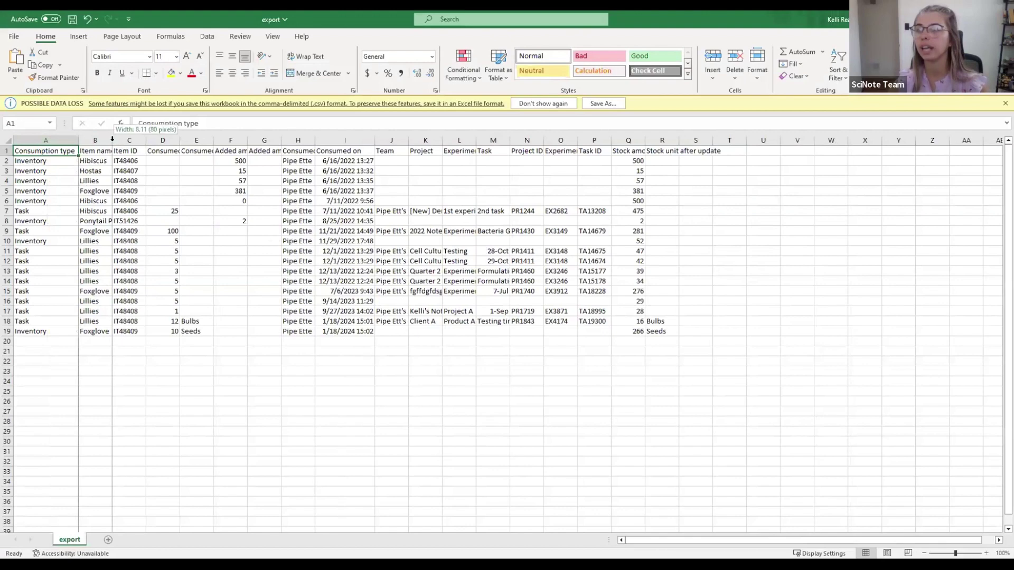
{"action": "double_click", "coordinate": [113, 142]}
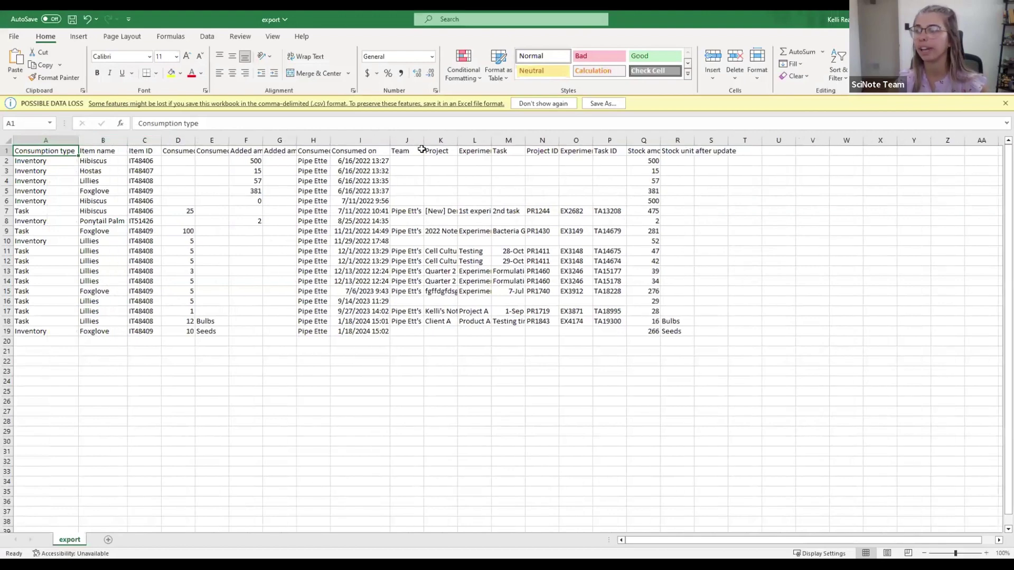
{"action": "double_click", "coordinate": [331, 140]}
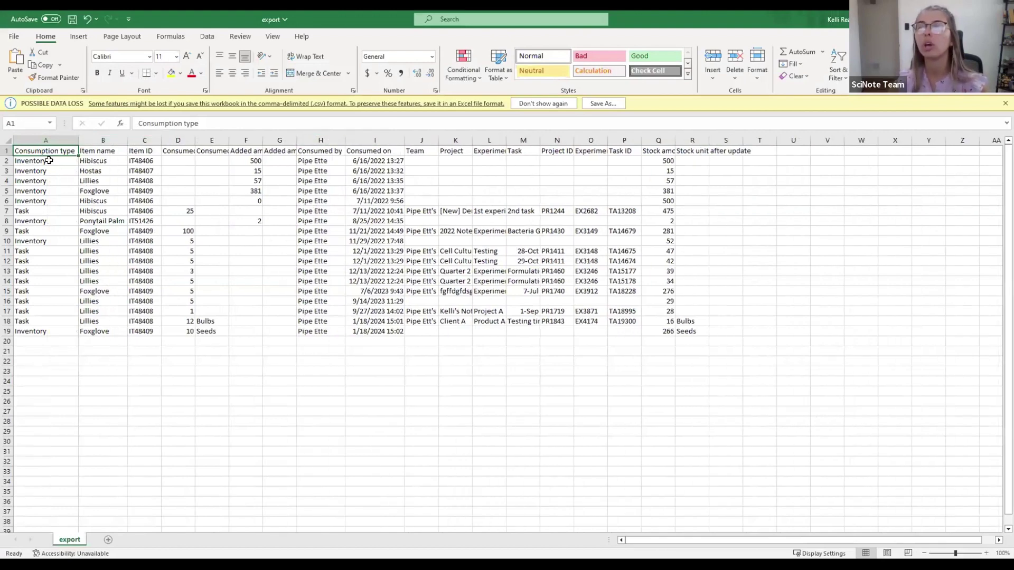
Step: Examine the Consumption type, Item name and Item ID columns of the consumption export
{"action": "left_click_drag", "start_coordinate": [47, 161], "coordinate": [47, 330]}
{"action": "left_click", "coordinate": [55, 298]}
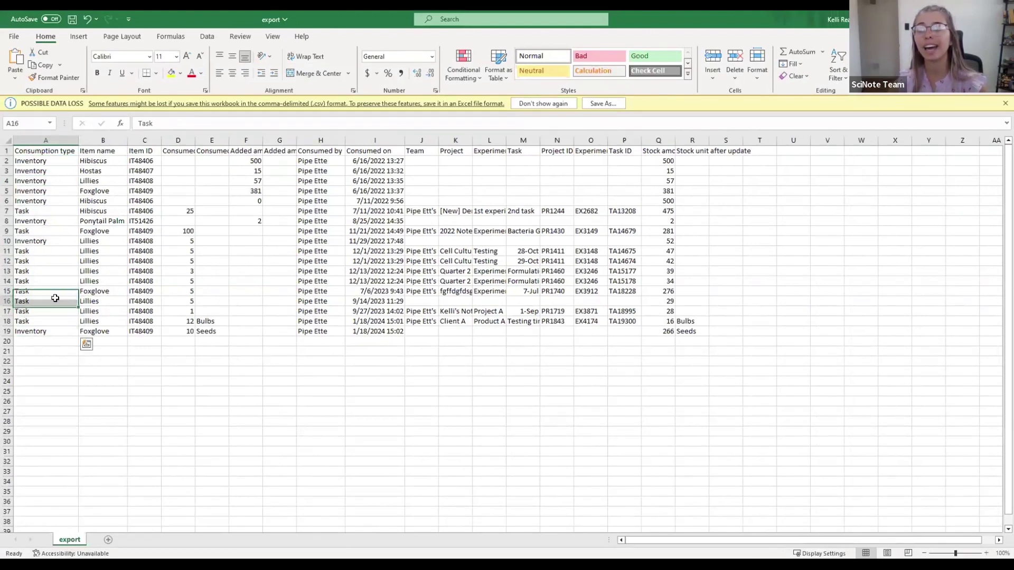
{"action": "left_click", "coordinate": [57, 182]}
{"action": "left_click", "coordinate": [99, 159]}
{"action": "left_click_drag", "start_coordinate": [98, 159], "coordinate": [91, 331]}
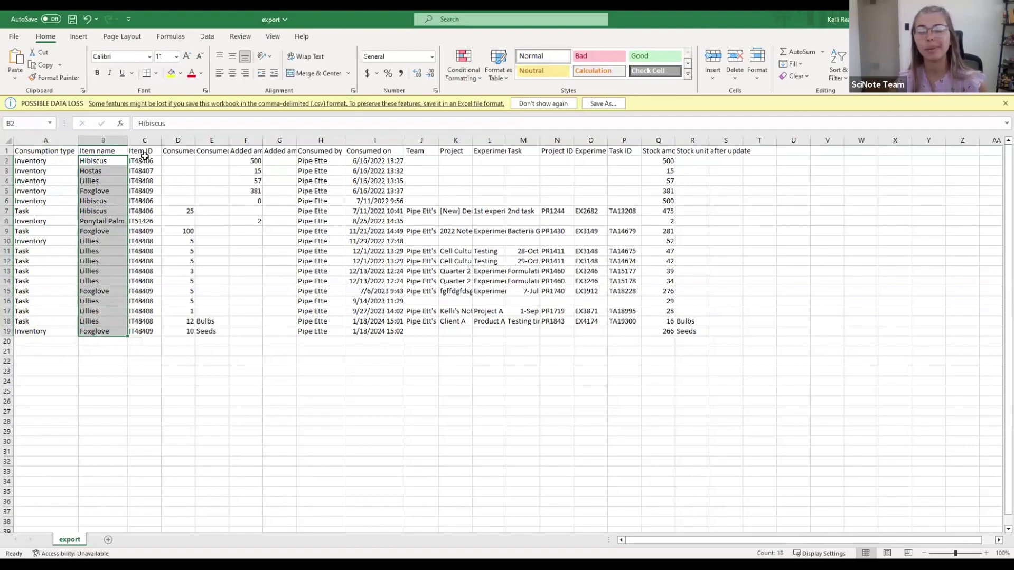
{"action": "left_click_drag", "start_coordinate": [143, 160], "coordinate": [140, 320]}
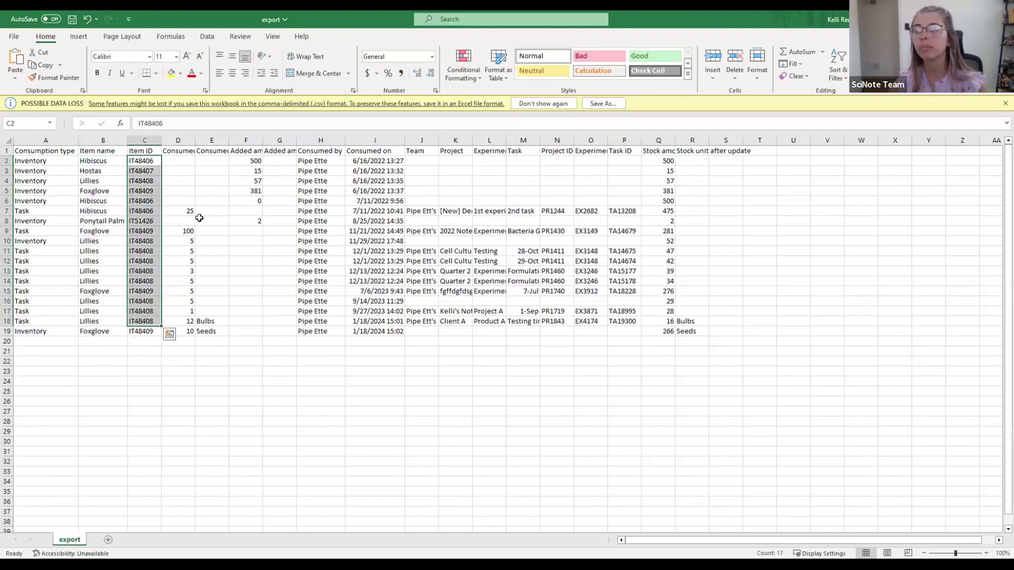
Step: Examine the consumed amount, its unit and the added amount for the exported items, fitting the Consumed amount unit column to its contents
{"action": "left_click_drag", "start_coordinate": [179, 161], "coordinate": [185, 332]}
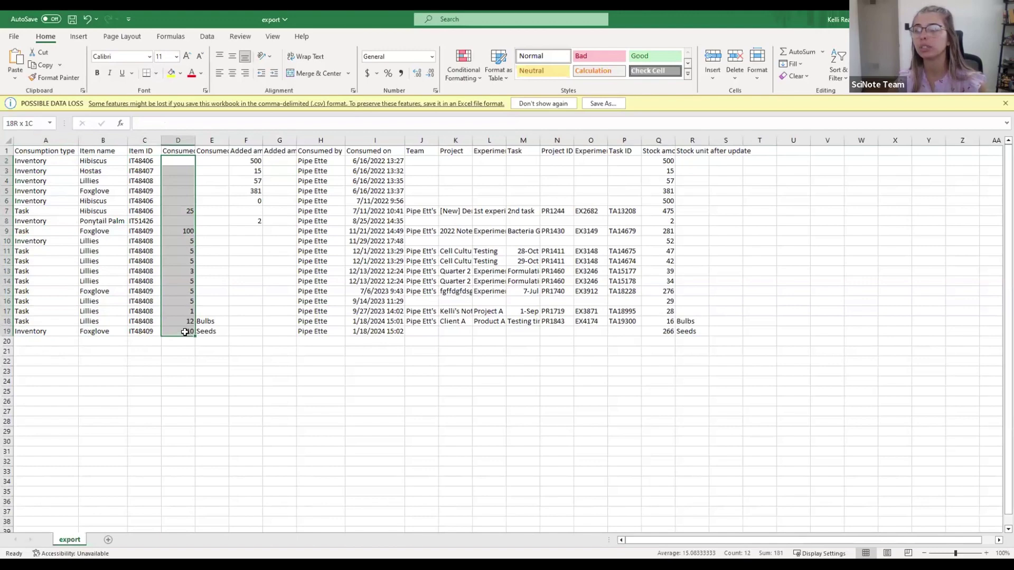
{"action": "double_click", "coordinate": [226, 140]}
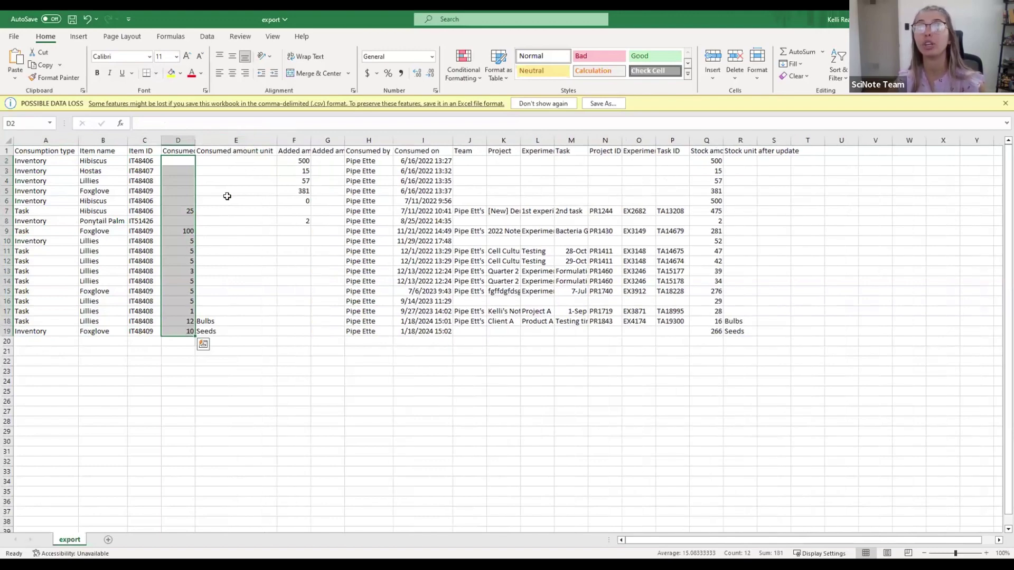
{"action": "left_click_drag", "start_coordinate": [226, 193], "coordinate": [219, 331]}
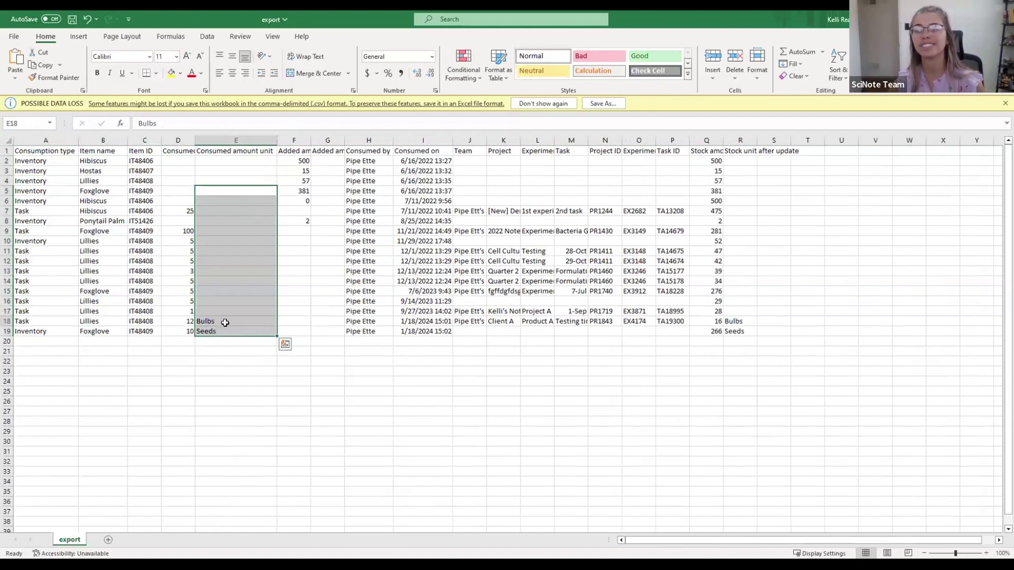
{"action": "left_click", "coordinate": [221, 331]}
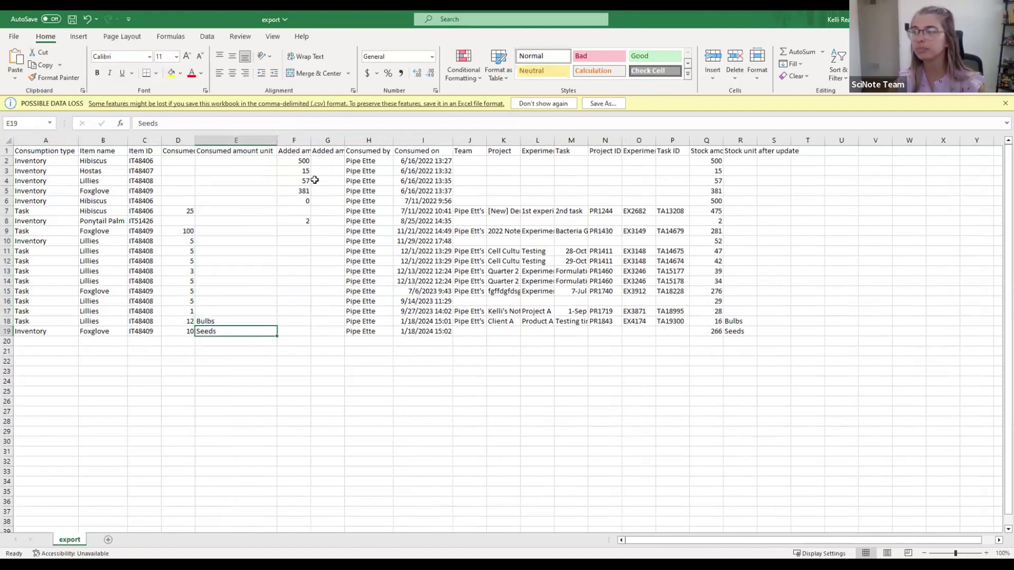
{"action": "left_click_drag", "start_coordinate": [293, 162], "coordinate": [292, 224]}
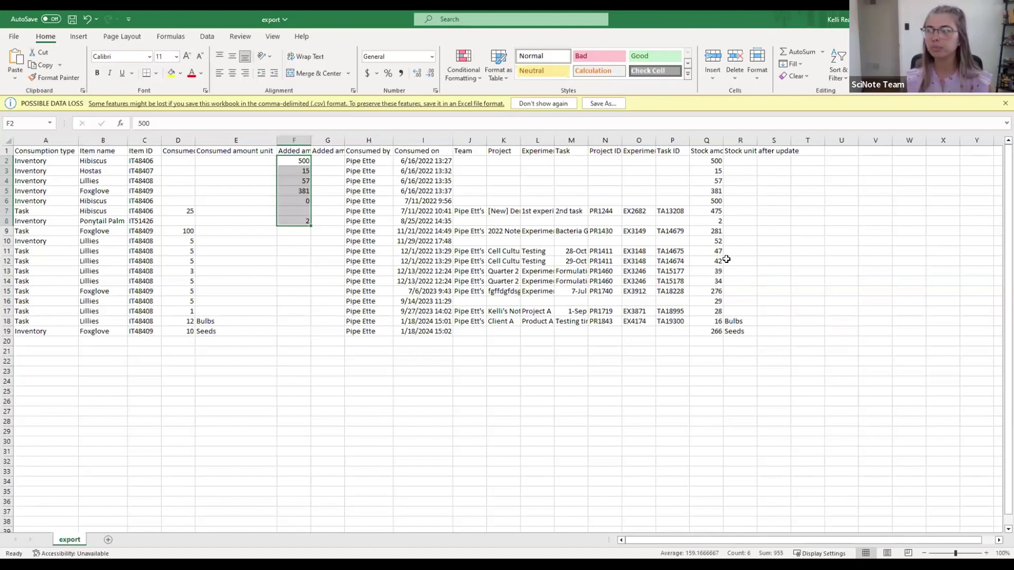
{"action": "left_click", "coordinate": [330, 389]}
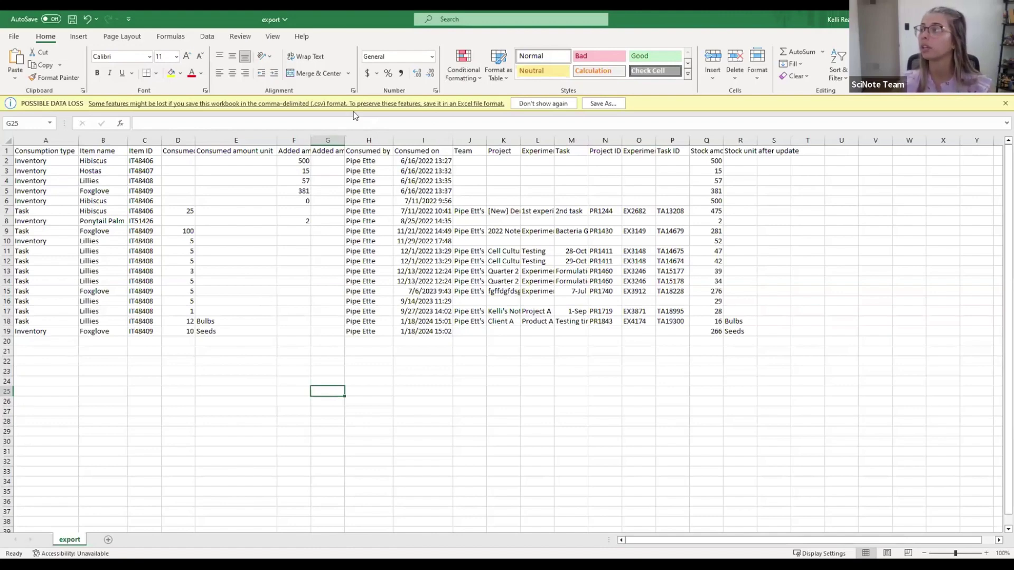
Step: Switch back to SciNote and open the Sample preparation task of the SDS-PAGE for Protein Characterization experiment in the Templates project
{"action": "key", "text": "alt+Tab"}
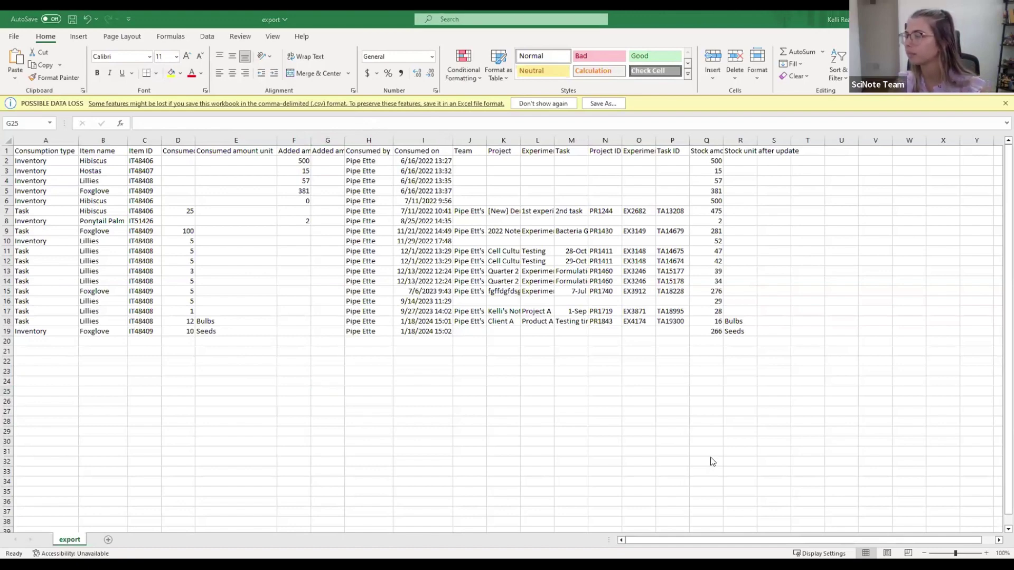
{"action": "key", "text": "alt+Tab"}
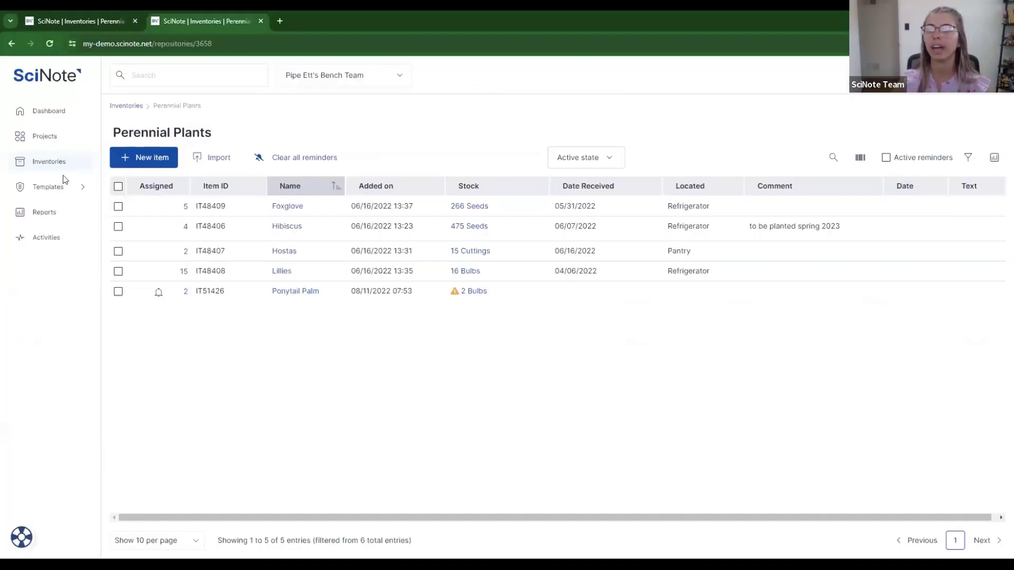
{"action": "left_click", "coordinate": [64, 115]}
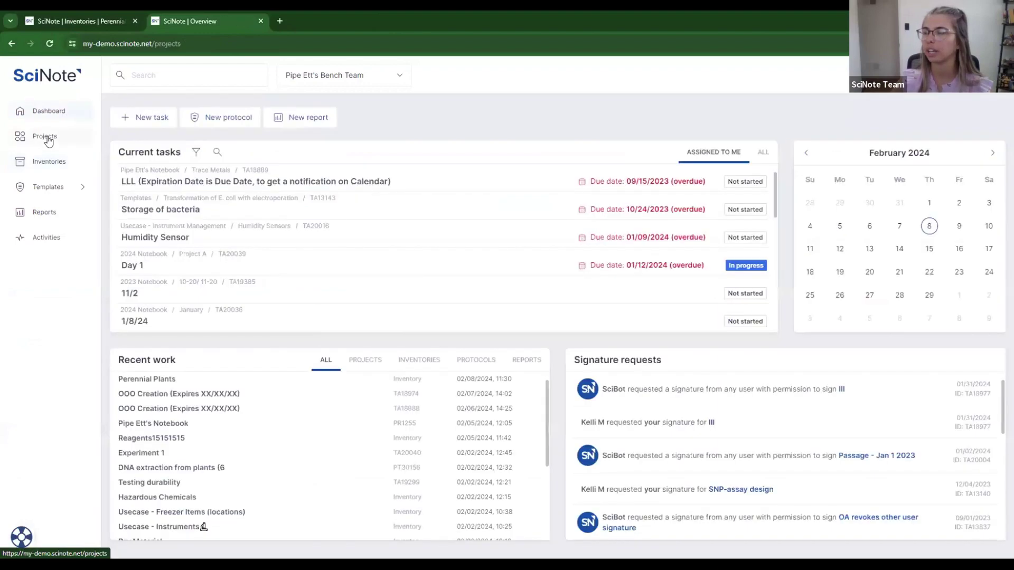
{"action": "left_click", "coordinate": [47, 139]}
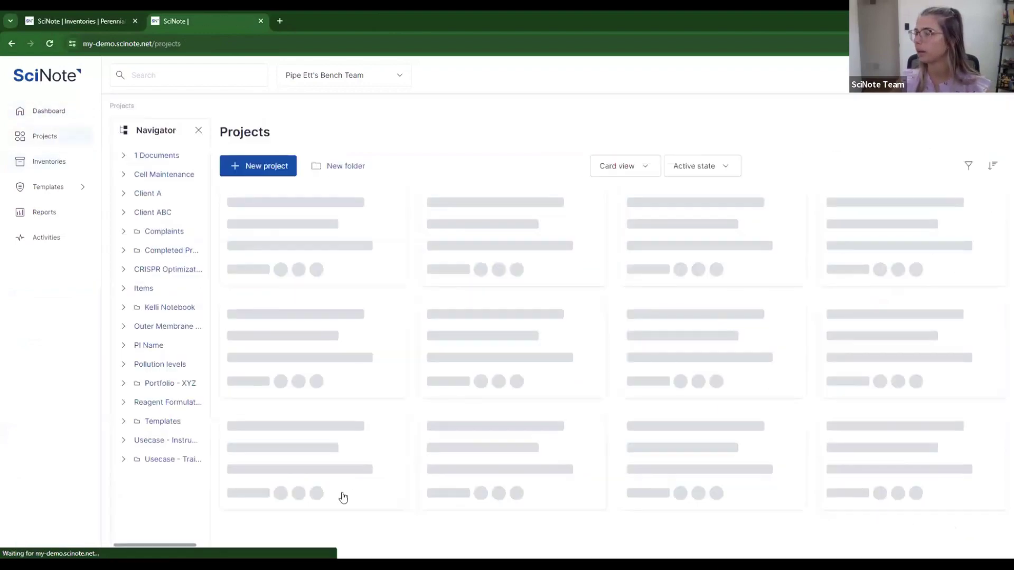
{"action": "scroll", "coordinate": [338, 475], "scroll_direction": "down", "scroll_amount": 1}
{"action": "left_click", "coordinate": [694, 384]}
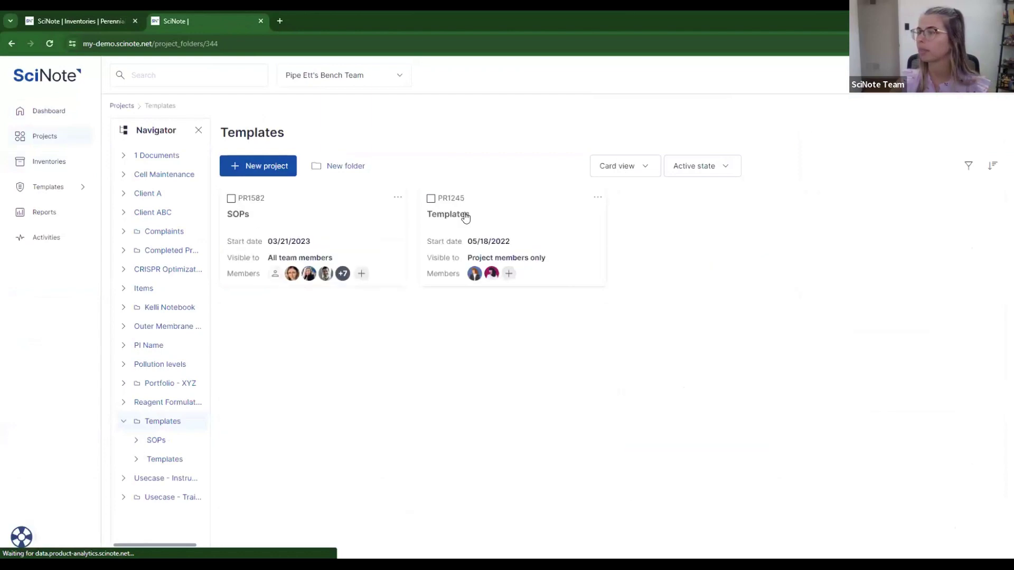
{"action": "left_click", "coordinate": [458, 217]}
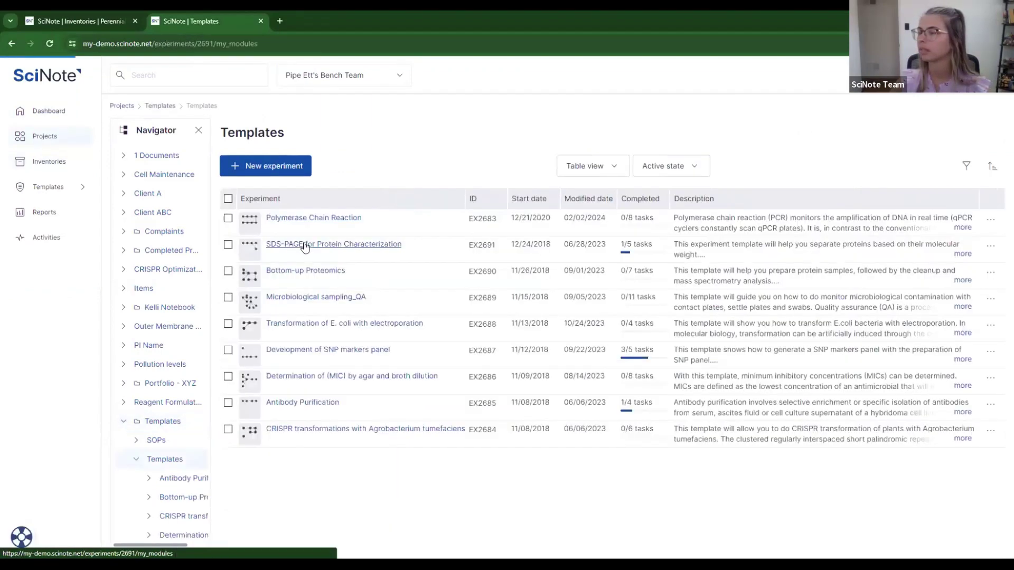
{"action": "left_click", "coordinate": [304, 246]}
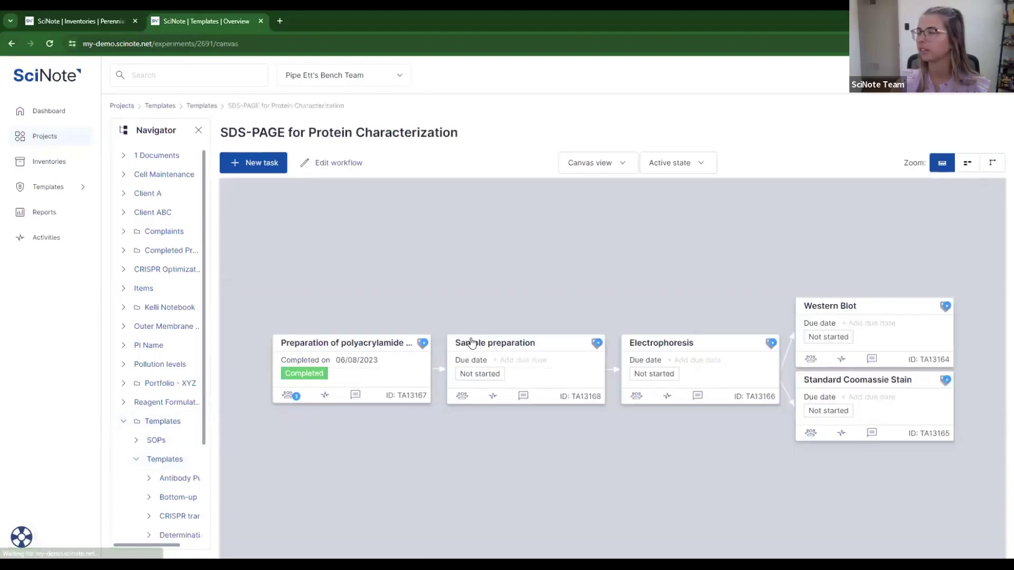
{"action": "left_click", "coordinate": [471, 342]}
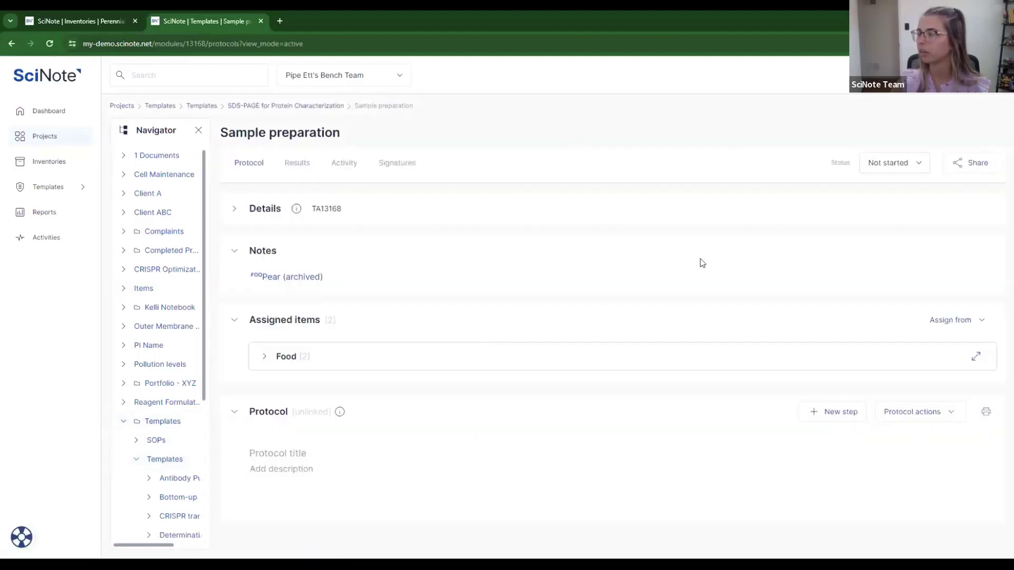
Step: Insert an empty sequence file into the Mix samples with buffer step and return to the protocol
{"action": "scroll", "coordinate": [780, 262], "scroll_direction": "down", "scroll_amount": 3}
{"action": "scroll", "coordinate": [785, 271], "scroll_direction": "down", "scroll_amount": 3}
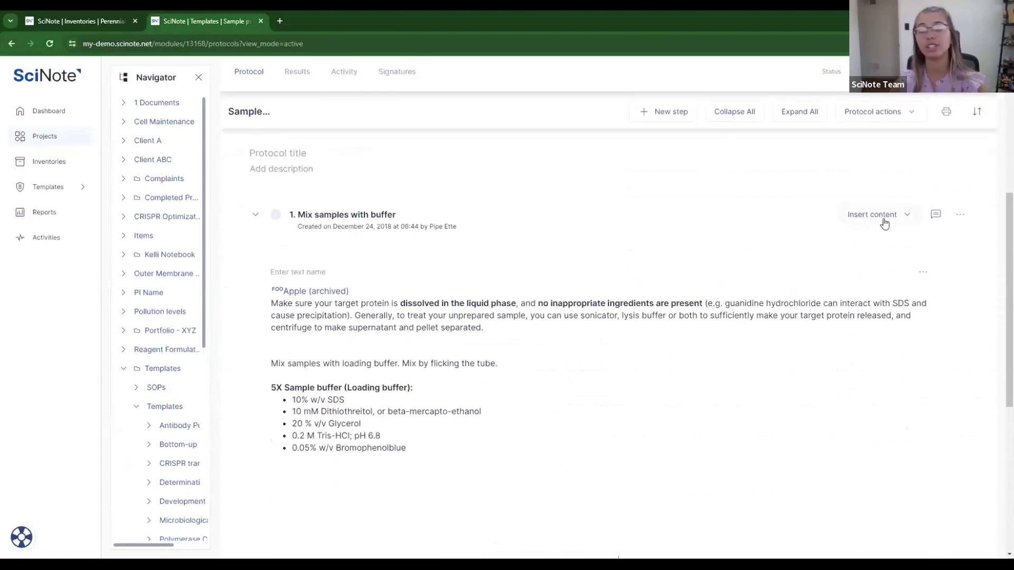
{"action": "left_click", "coordinate": [885, 224]}
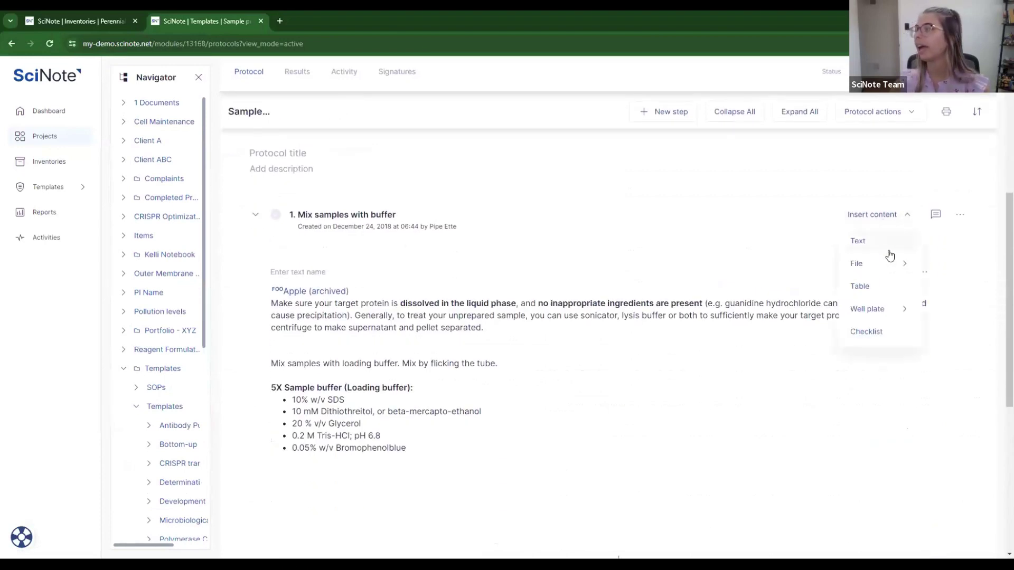
{"action": "mouse_move", "coordinate": [887, 265]}
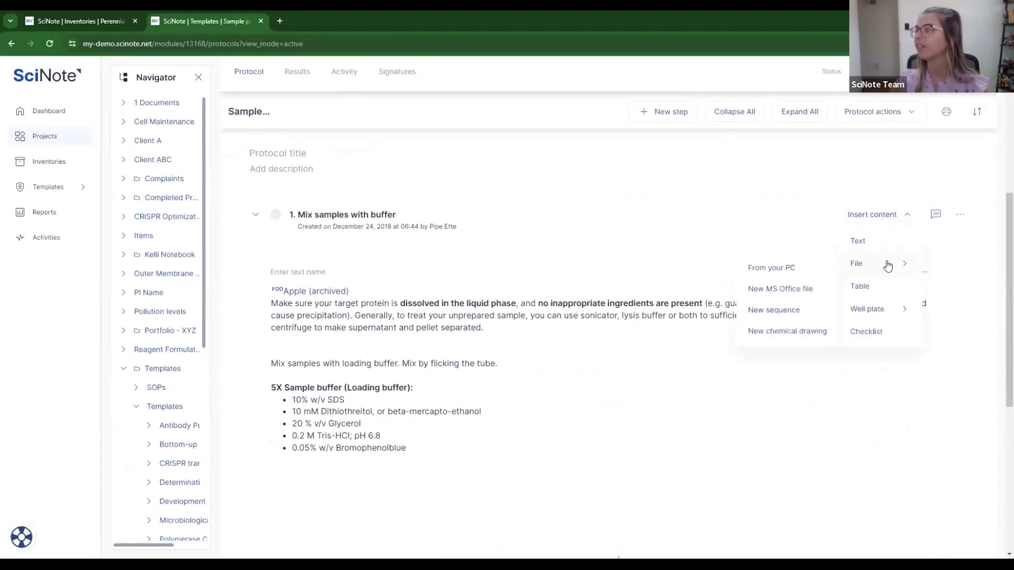
{"action": "left_click", "coordinate": [774, 309]}
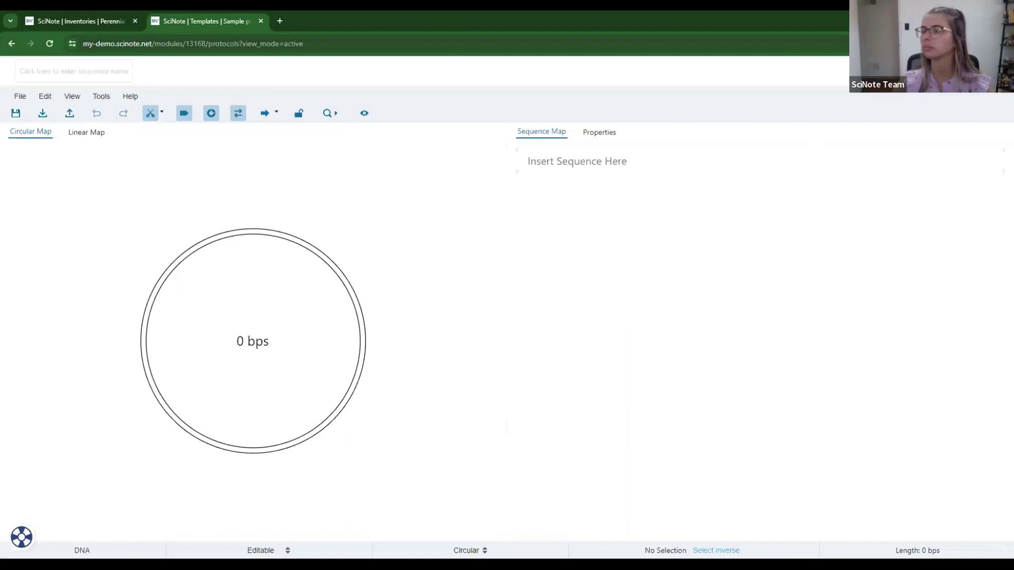
{"action": "left_click", "coordinate": [910, 70]}
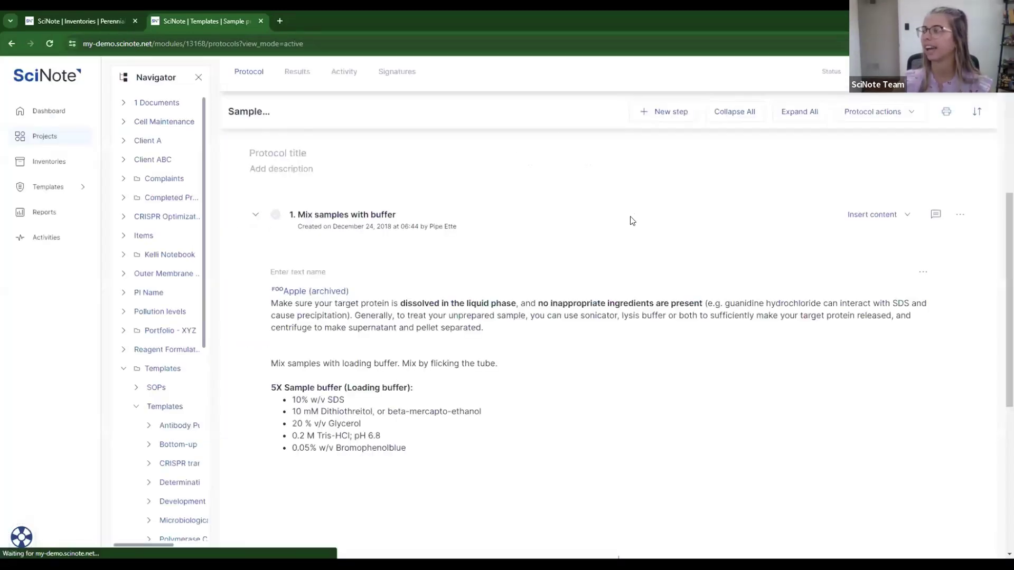
{"action": "scroll", "coordinate": [351, 362], "scroll_direction": "down", "scroll_amount": 4}
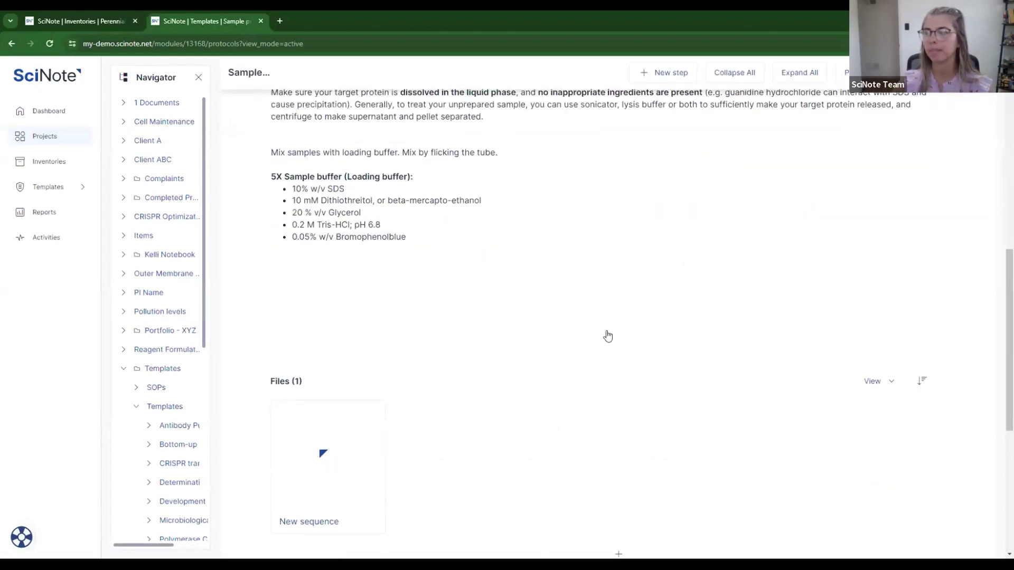
{"action": "scroll", "coordinate": [607, 336], "scroll_direction": "up", "scroll_amount": 2}
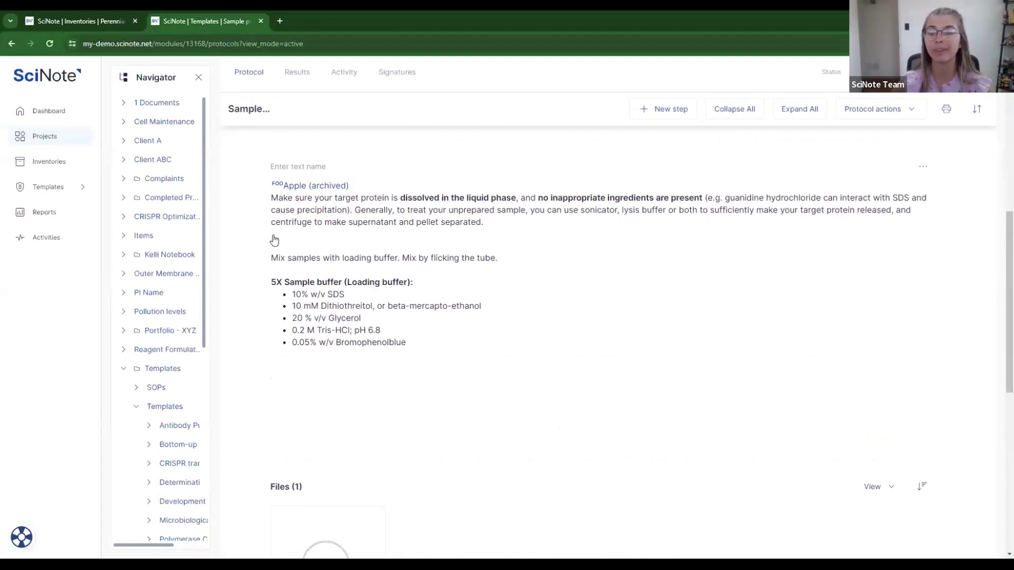
Step: Open the Colony Management inventory and view the details and relationships of item 9984's sire, 8335, then close its item card
{"action": "left_click", "coordinate": [43, 168]}
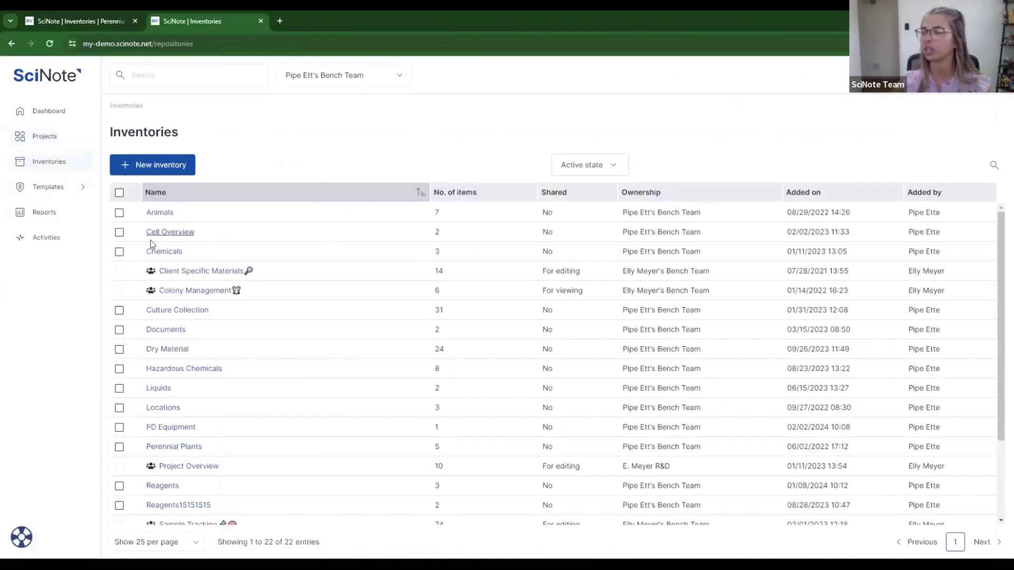
{"action": "left_click", "coordinate": [182, 292]}
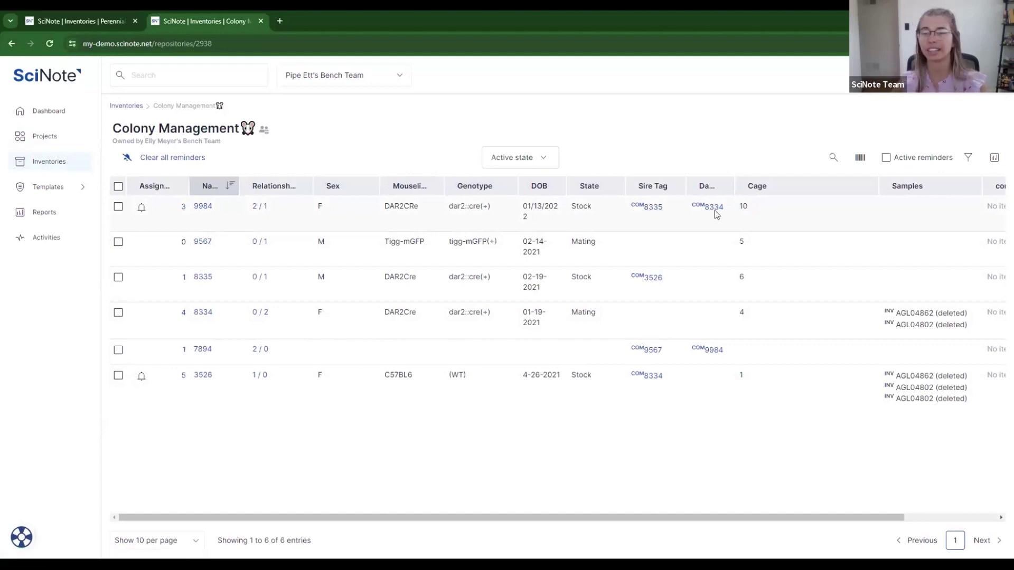
{"action": "left_click", "coordinate": [647, 208]}
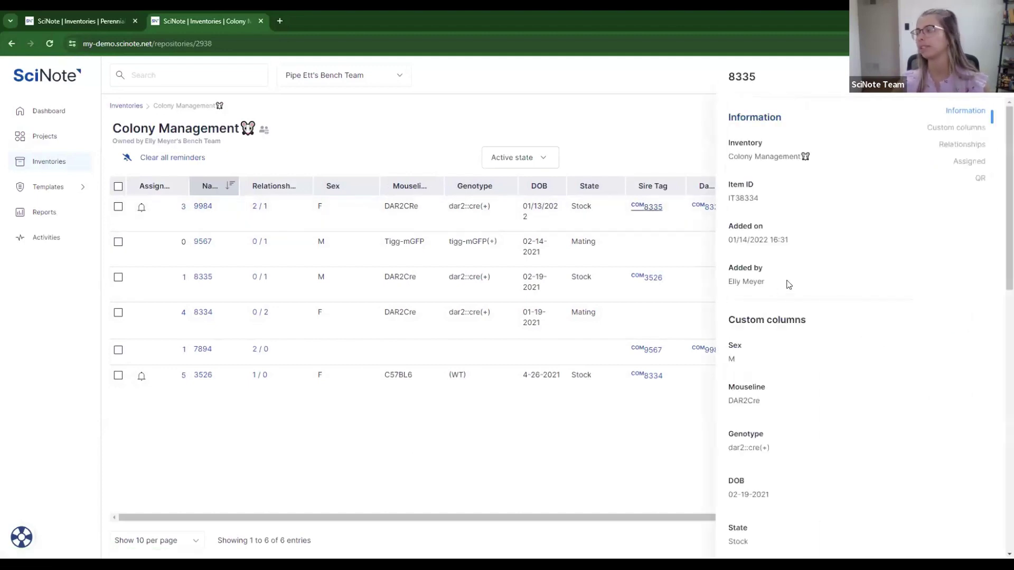
{"action": "scroll", "coordinate": [802, 307], "scroll_direction": "down", "scroll_amount": 8}
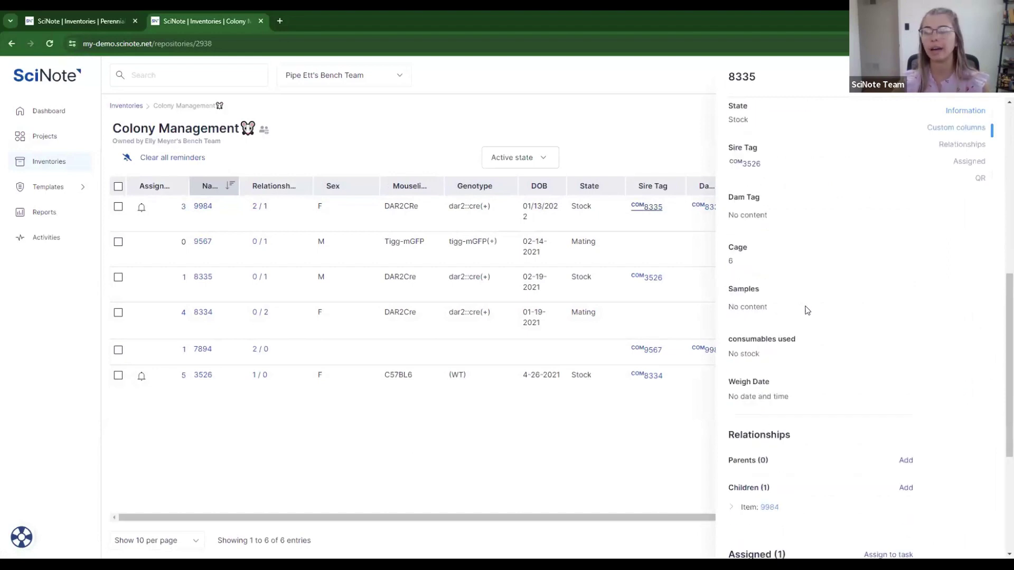
{"action": "scroll", "coordinate": [807, 311], "scroll_direction": "down", "scroll_amount": 5}
{"action": "left_click", "coordinate": [229, 163]}
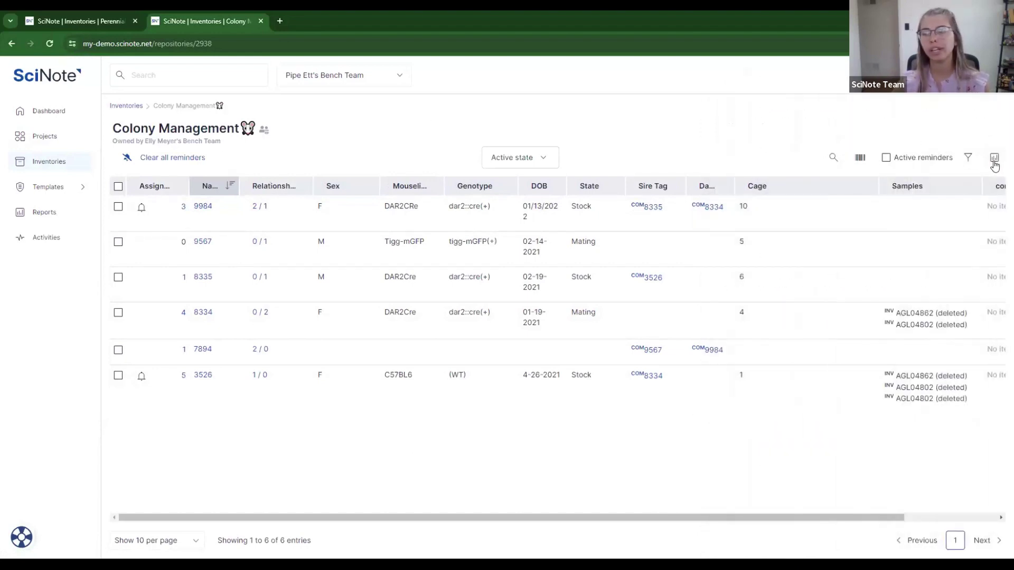
Step: Hide the Relationships column of the Colony Management inventory and show it again
{"action": "left_click", "coordinate": [994, 160]}
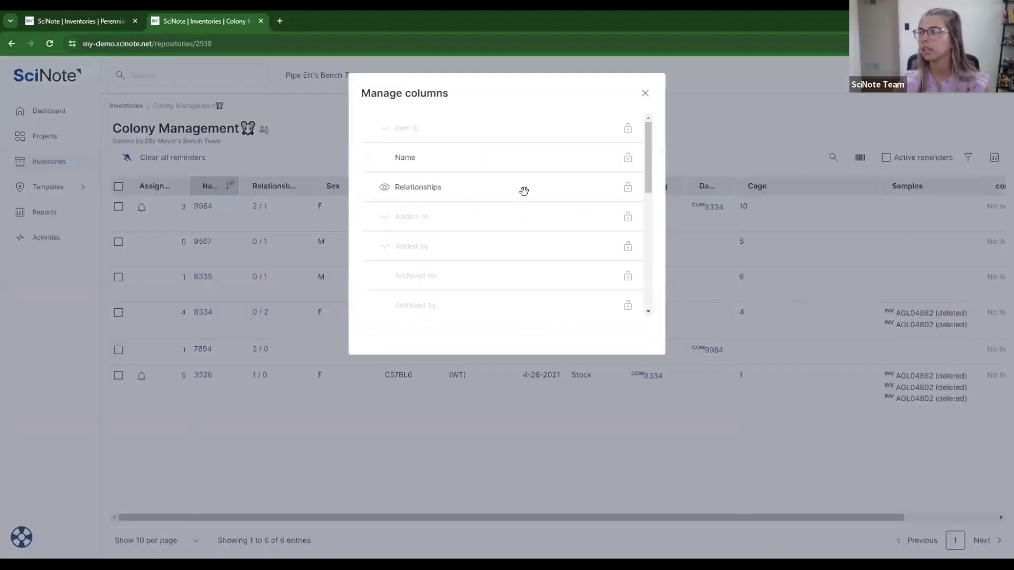
{"action": "left_click", "coordinate": [385, 191]}
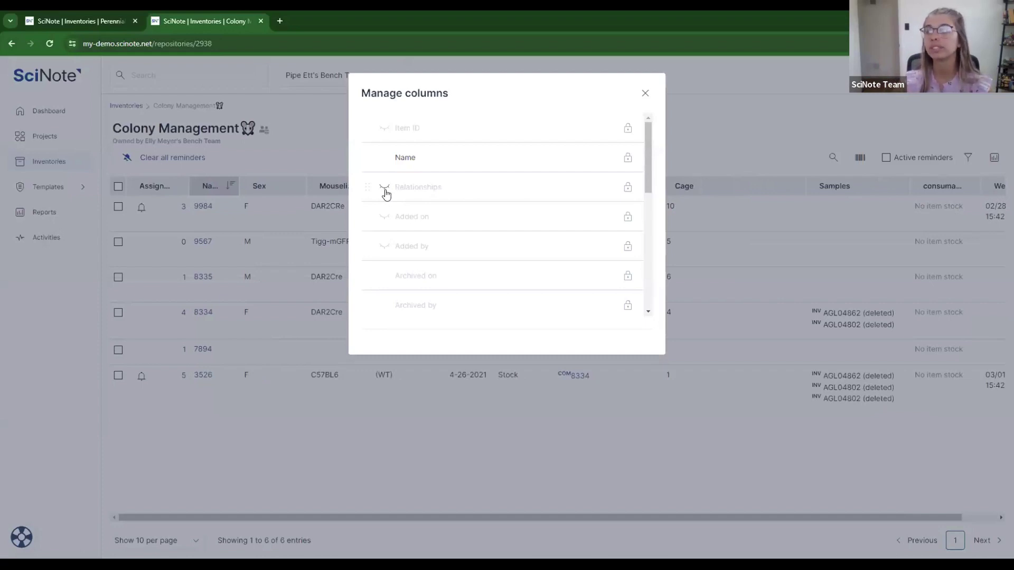
{"action": "left_click", "coordinate": [385, 189]}
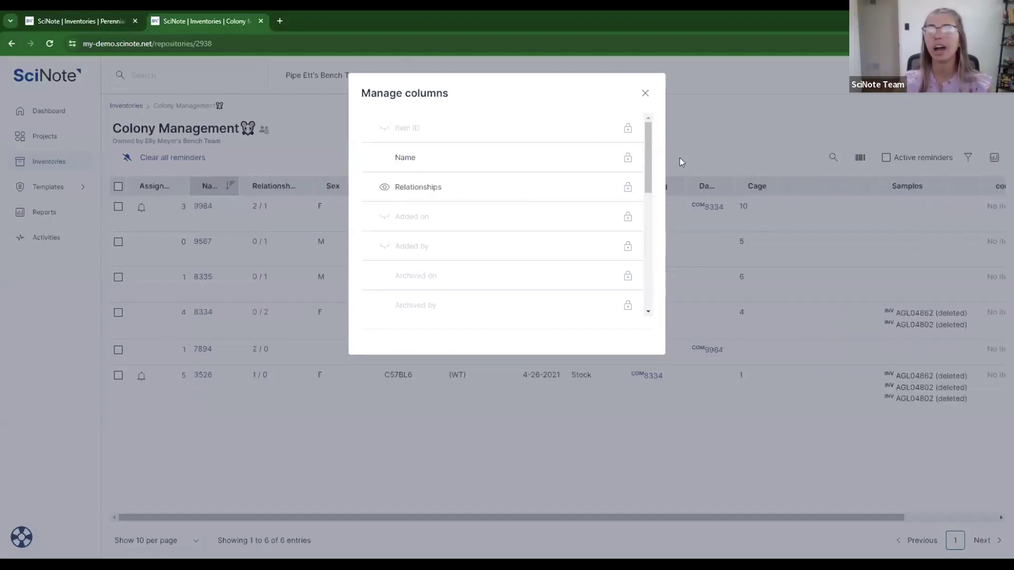
{"action": "left_click", "coordinate": [647, 95]}
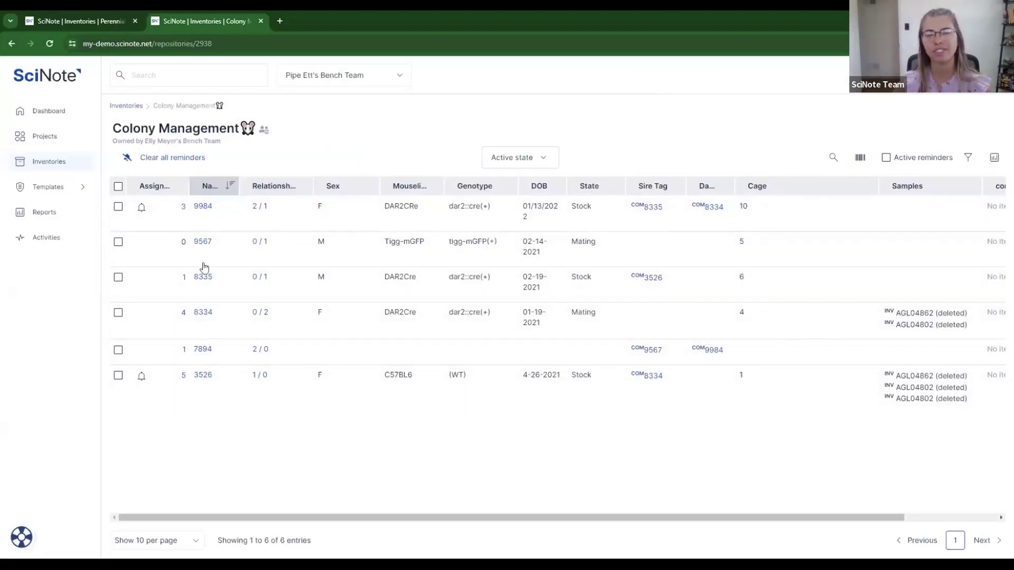
Step: Add the Chemicals inventory item "Ba, Cd, Cu, Sb Spike for OOO/LLL" as a child of item 9984
{"action": "left_click", "coordinate": [263, 207]}
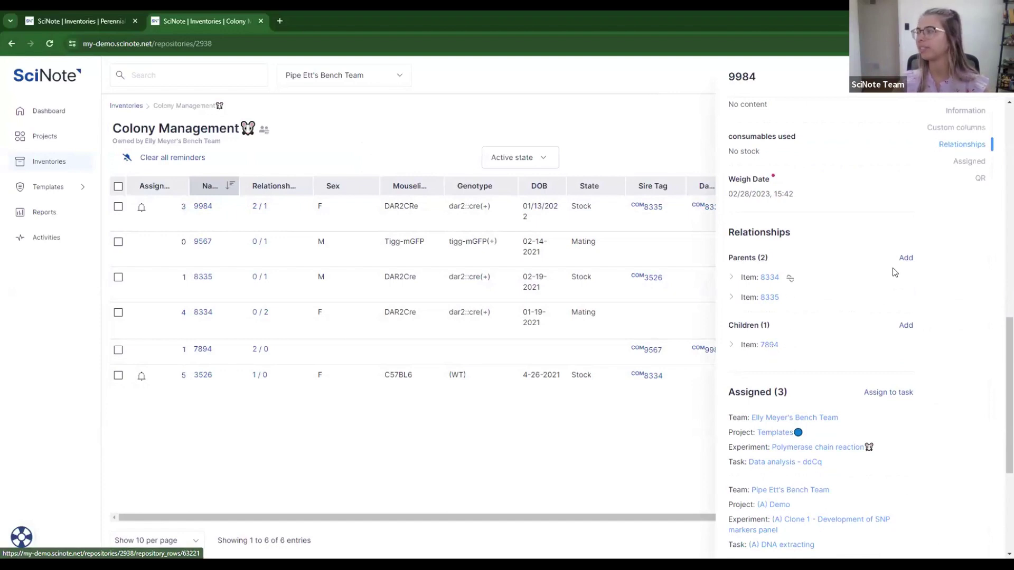
{"action": "left_click", "coordinate": [904, 258]}
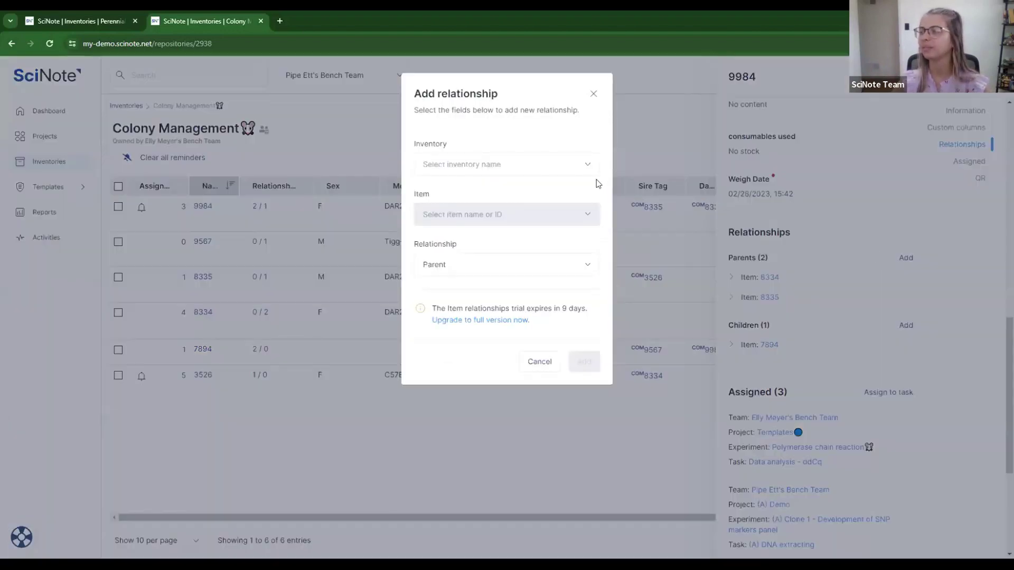
{"action": "left_click", "coordinate": [551, 168]}
{"action": "scroll", "coordinate": [487, 275], "scroll_direction": "down", "scroll_amount": 2}
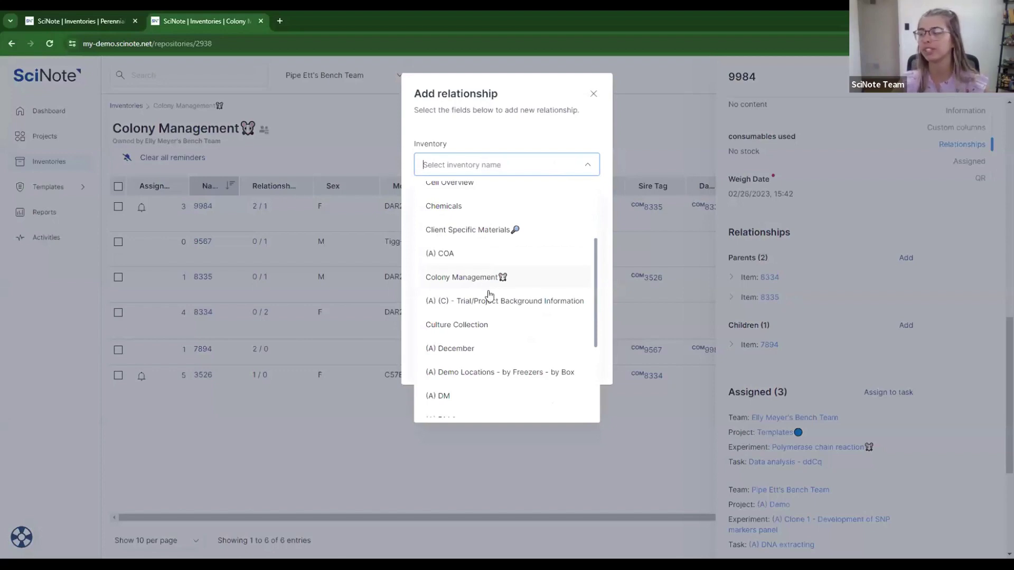
{"action": "scroll", "coordinate": [491, 298], "scroll_direction": "up", "scroll_amount": 2}
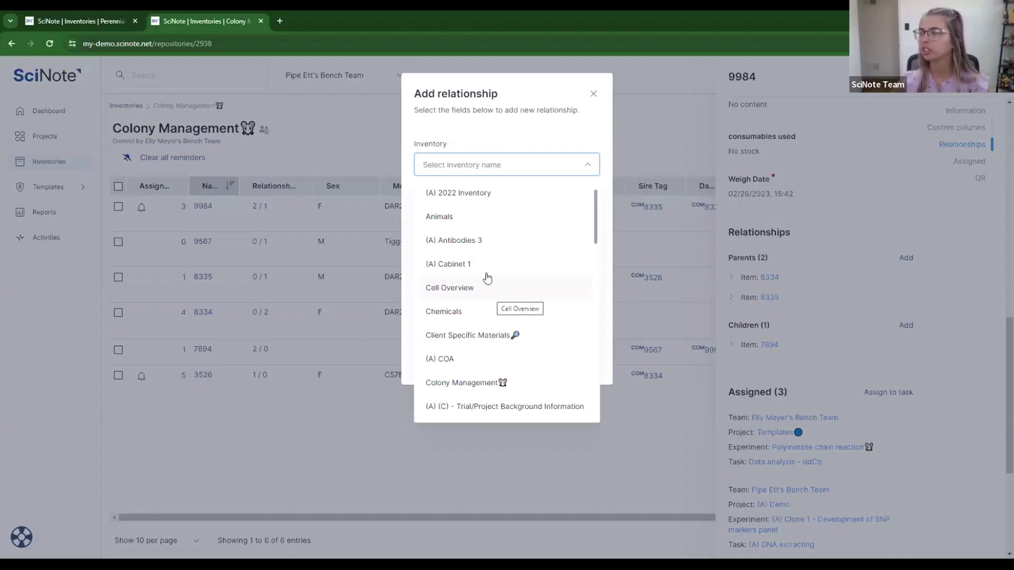
{"action": "left_click", "coordinate": [474, 312]}
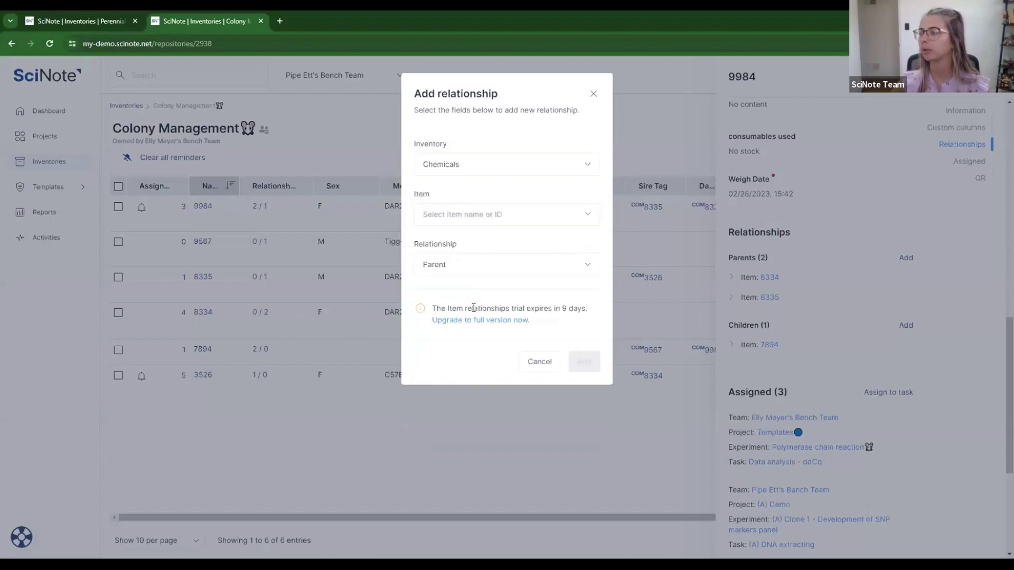
{"action": "left_click", "coordinate": [460, 216]}
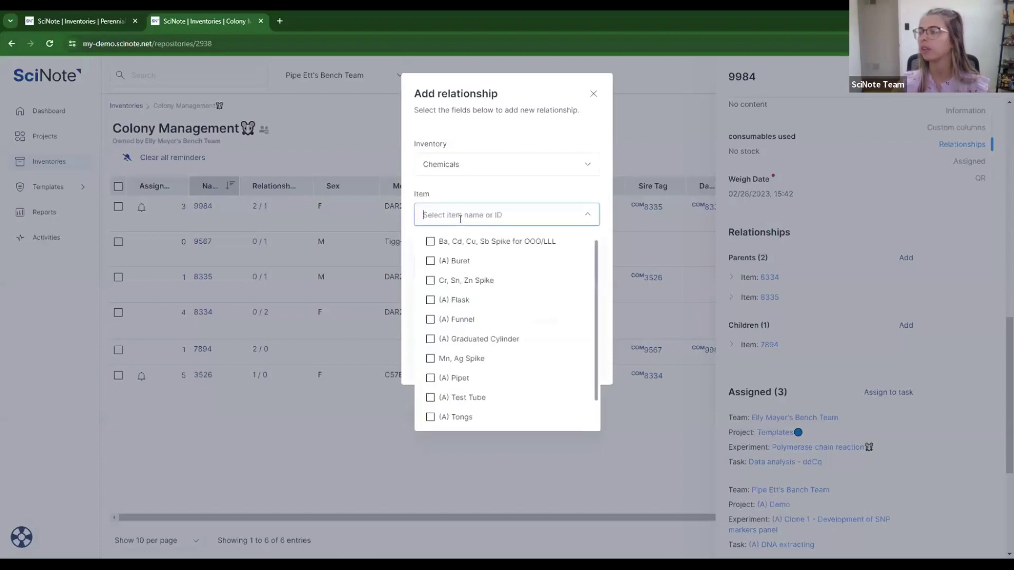
{"action": "left_click", "coordinate": [430, 243]}
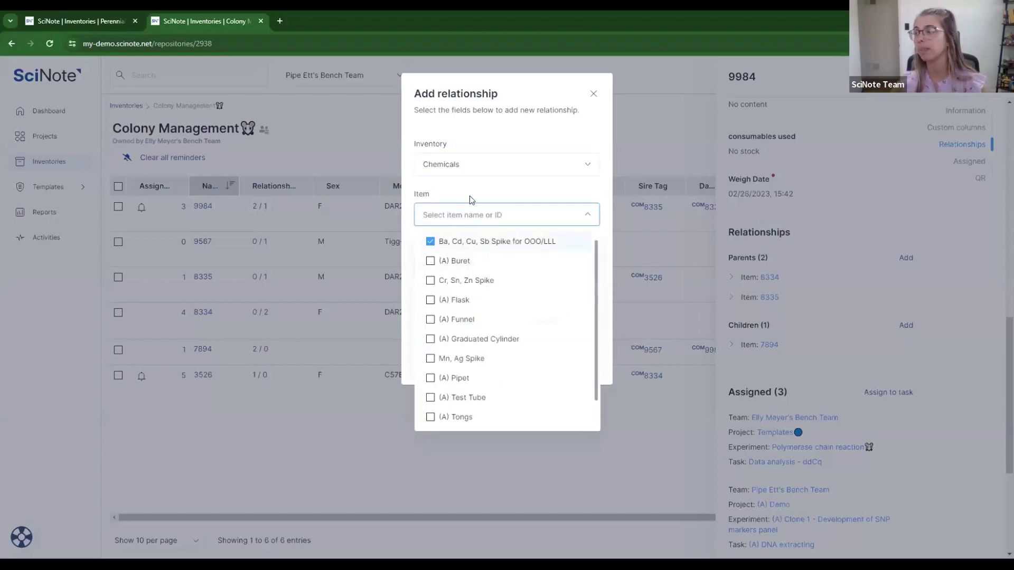
{"action": "left_click", "coordinate": [443, 270]}
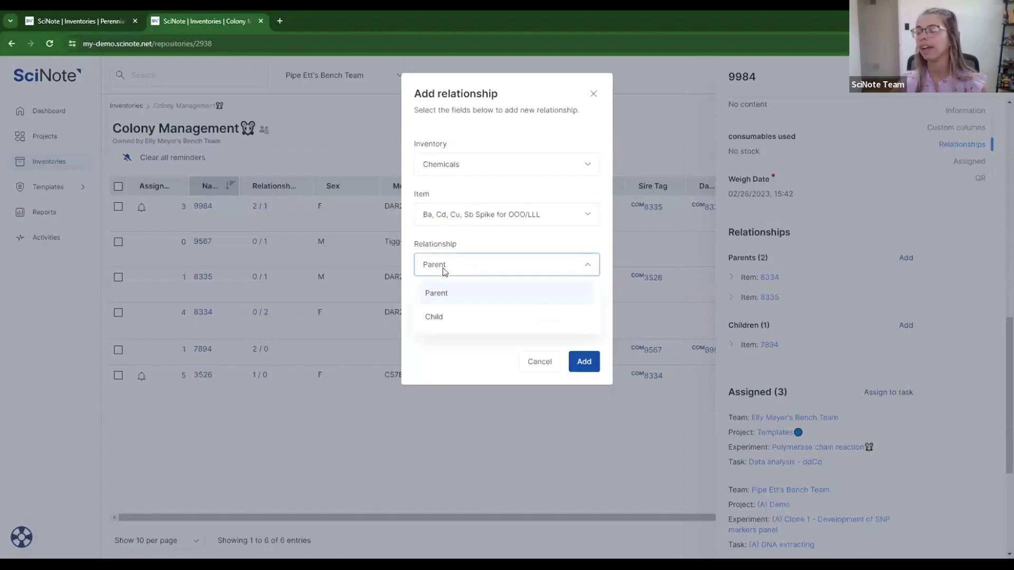
{"action": "left_click", "coordinate": [453, 315]}
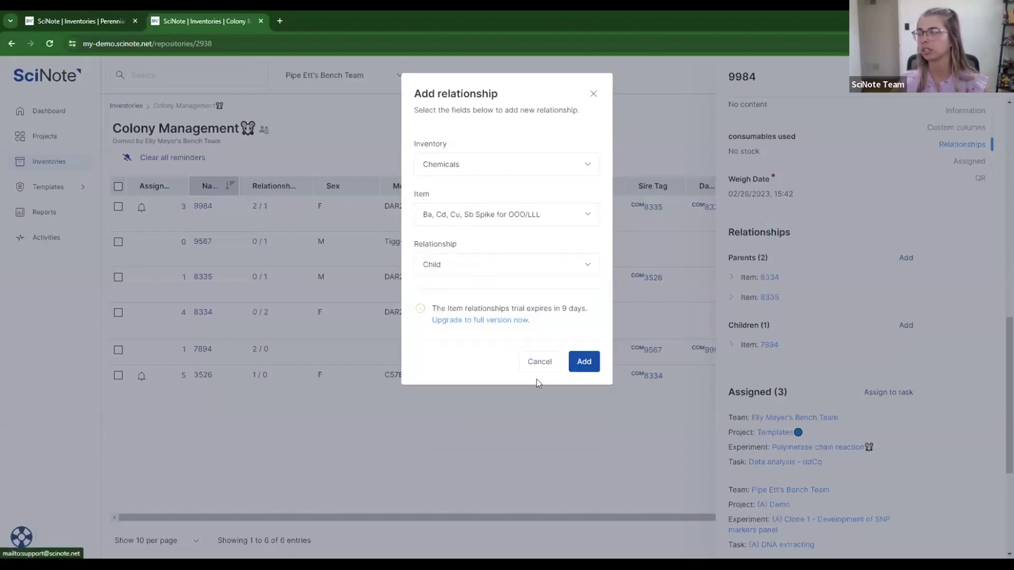
{"action": "left_click", "coordinate": [584, 362]}
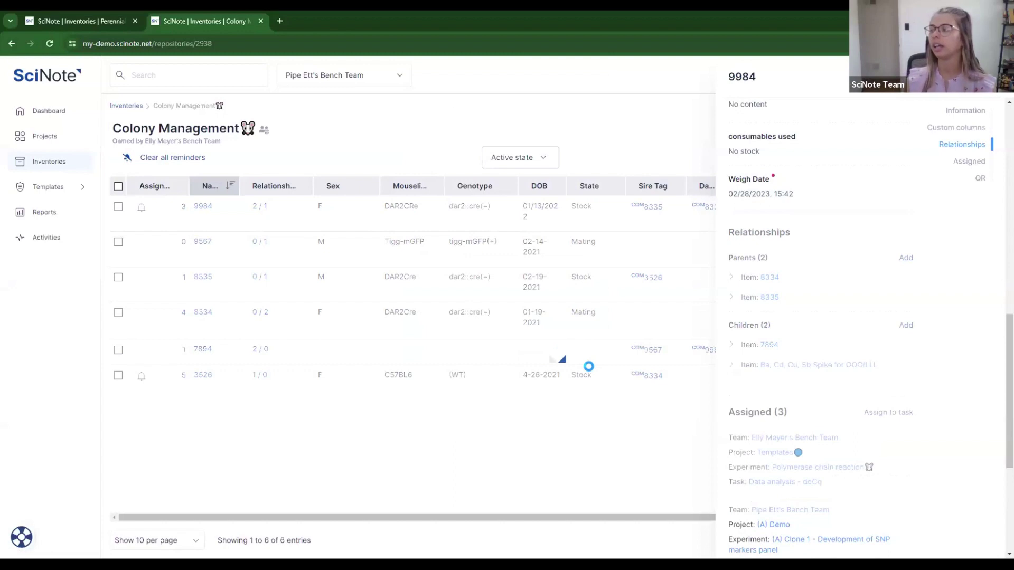
Step: View the details and relationships of item 9984's child "Ba, Cd, Cu, Sb Spike for OOO/LLL", then close its item card
{"action": "left_click", "coordinate": [775, 364]}
{"action": "scroll", "coordinate": [775, 367], "scroll_direction": "down", "scroll_amount": 7}
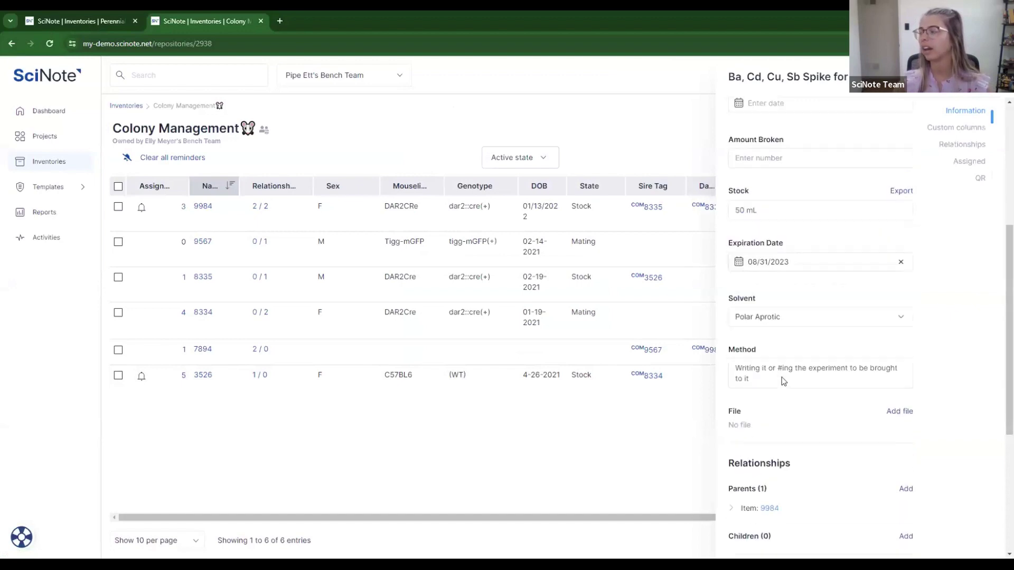
{"action": "mouse_move", "coordinate": [794, 402]}
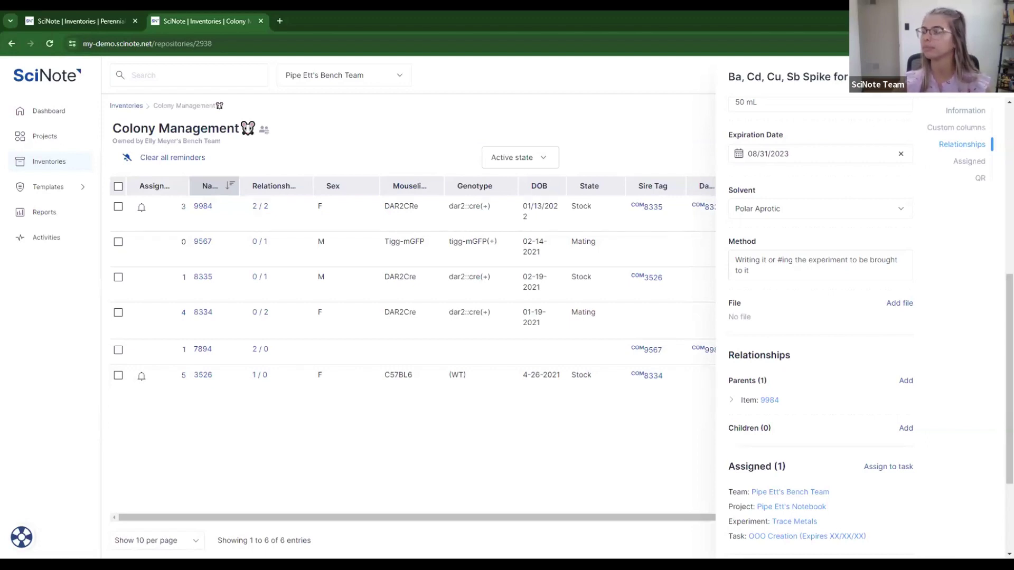
{"action": "key", "text": "Escape"}
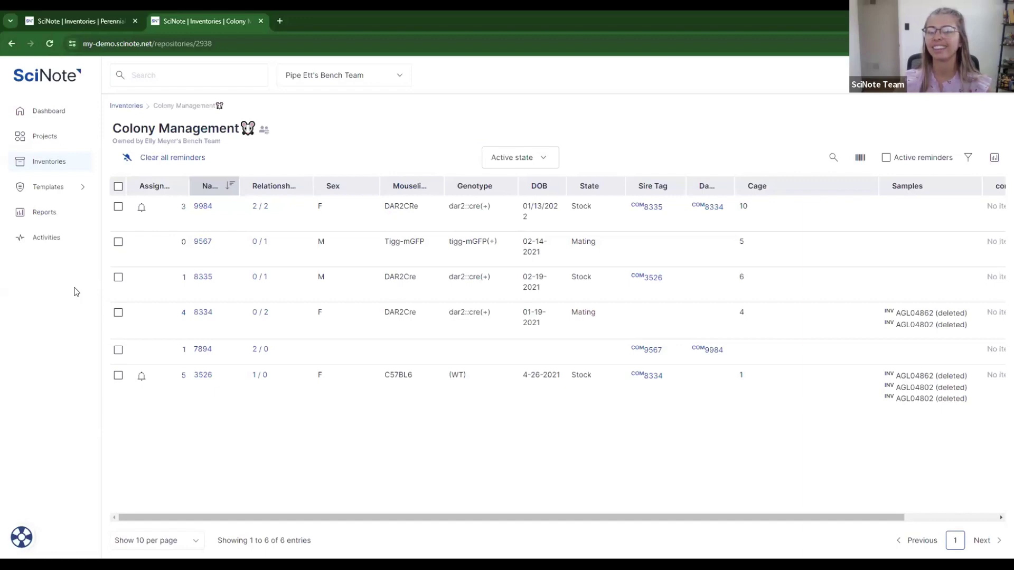
Step: Visit the protocol templates list, then open the Organization settings and examine the AI learning section
{"action": "left_click", "coordinate": [30, 188]}
{"action": "left_click", "coordinate": [52, 212]}
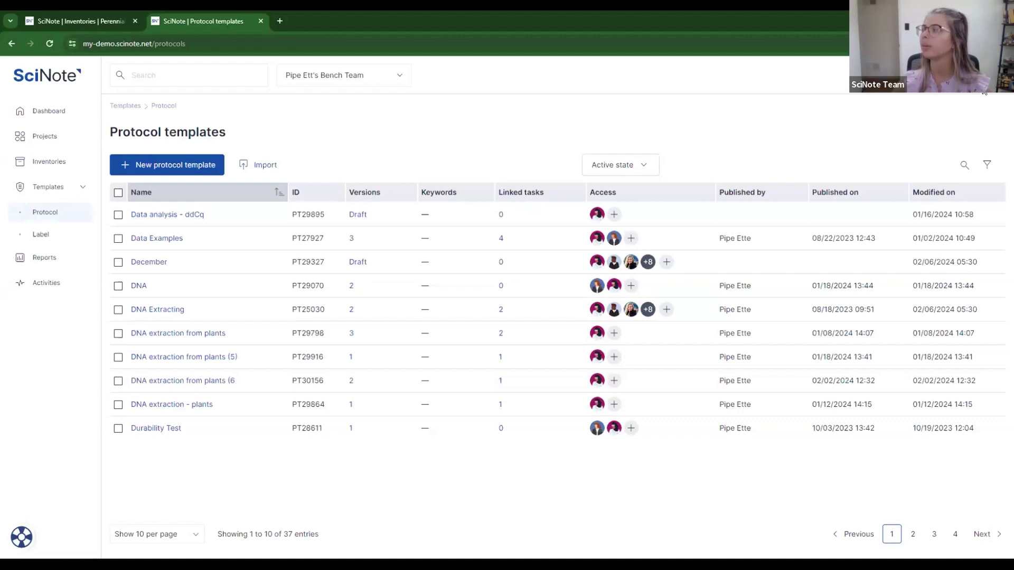
{"action": "left_click", "coordinate": [938, 81]}
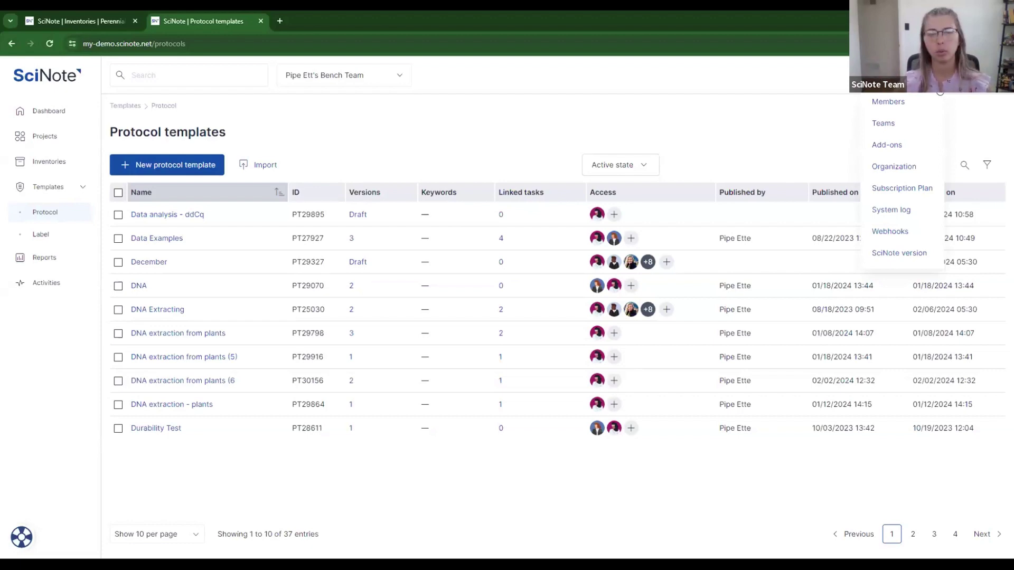
{"action": "left_click", "coordinate": [908, 168]}
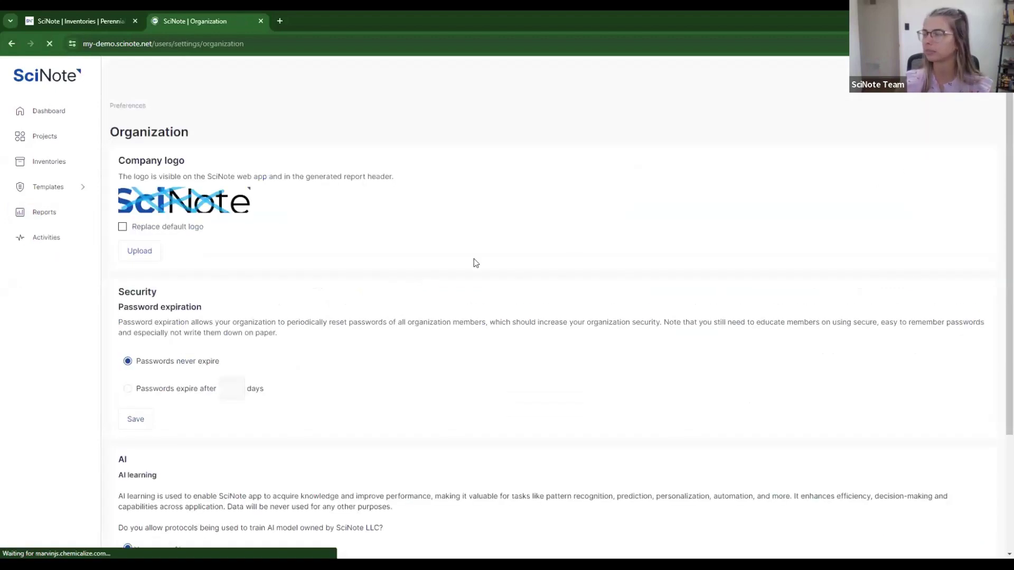
{"action": "scroll", "coordinate": [409, 226], "scroll_direction": "down", "scroll_amount": 3}
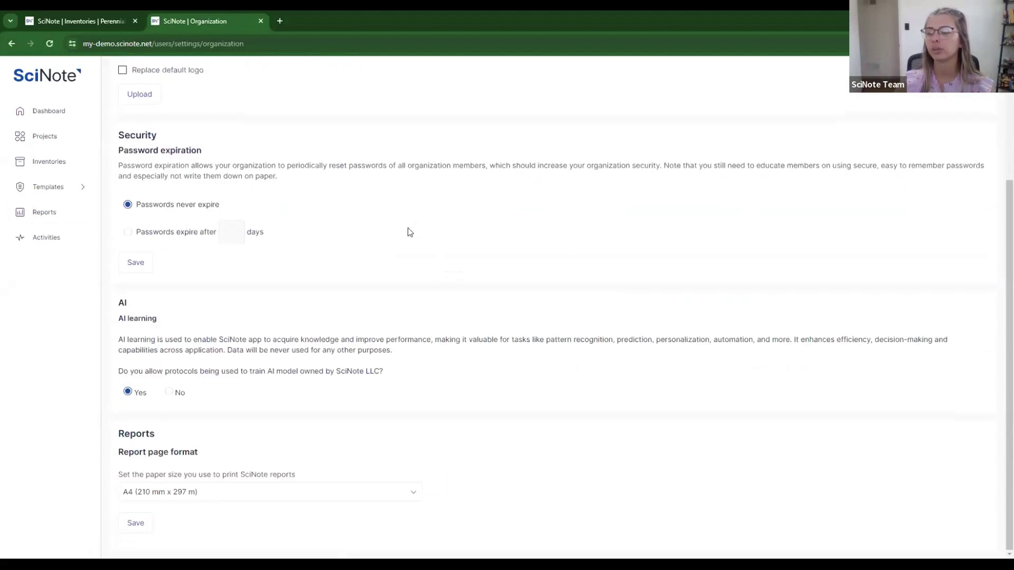
{"action": "left_click_drag", "start_coordinate": [164, 318], "coordinate": [112, 306]}
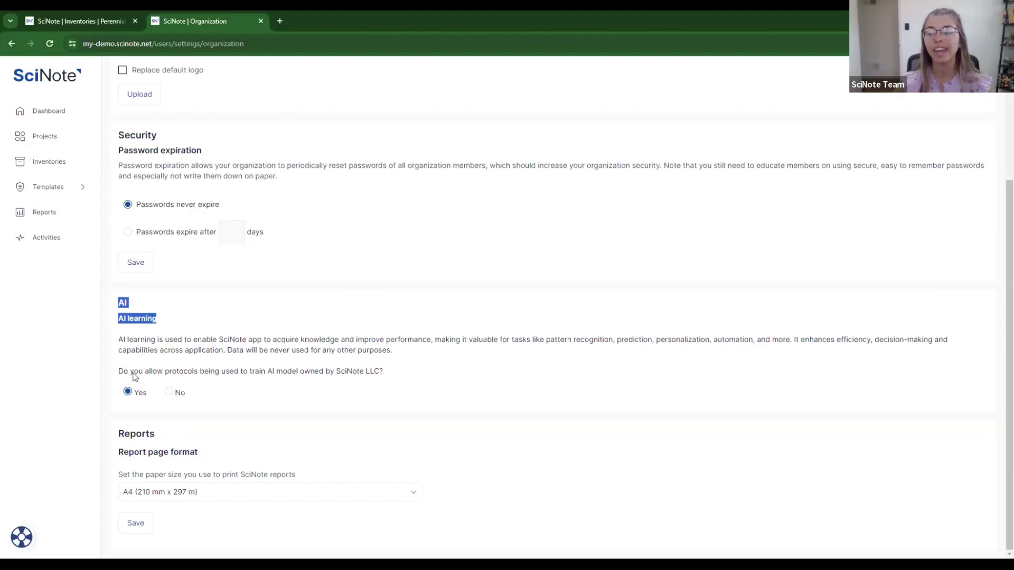
Step: Import the Word document "DNA extraction from plant - protocol" from the "11 - To Use in Calls" folder as a protocol template
{"action": "left_click", "coordinate": [40, 188]}
{"action": "left_click", "coordinate": [41, 214]}
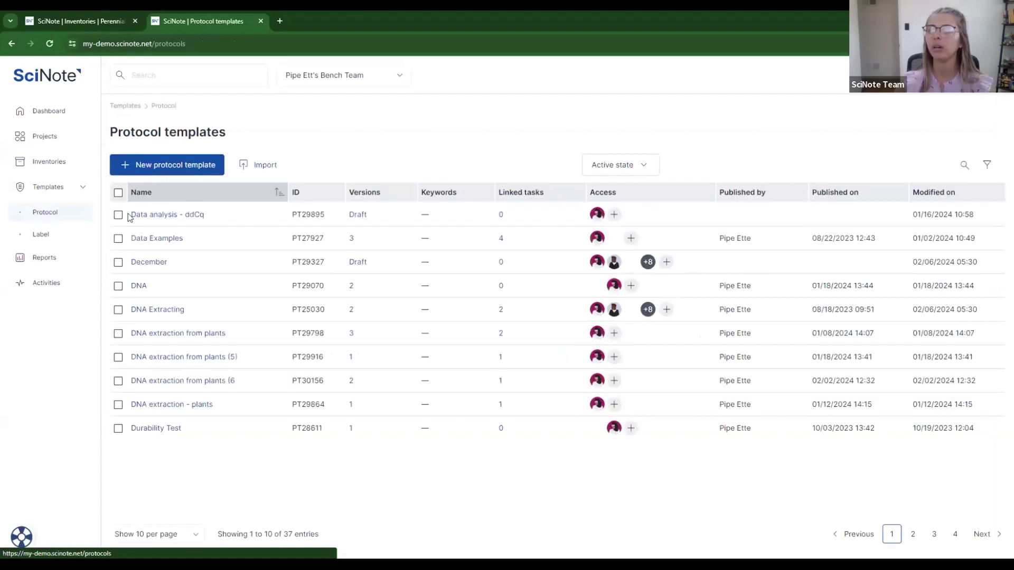
{"action": "left_click", "coordinate": [258, 168]}
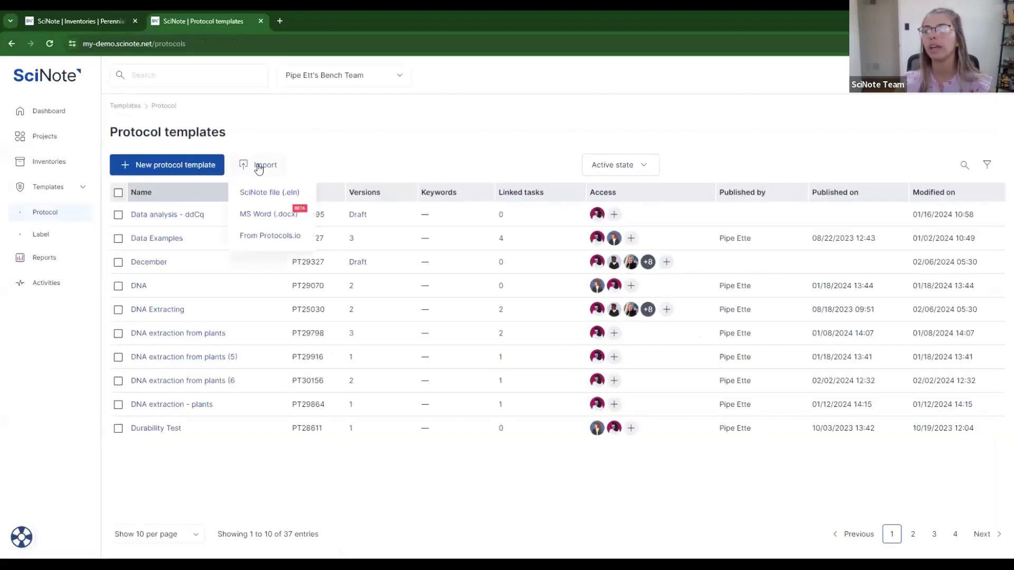
{"action": "left_click", "coordinate": [277, 215]}
{"action": "left_click", "coordinate": [55, 139]}
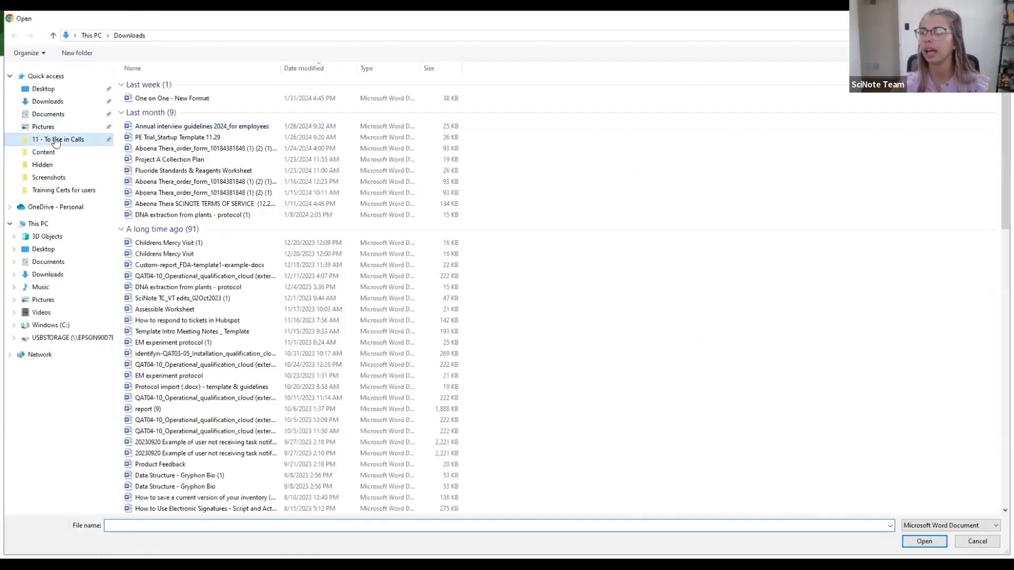
{"action": "left_click", "coordinate": [155, 85]}
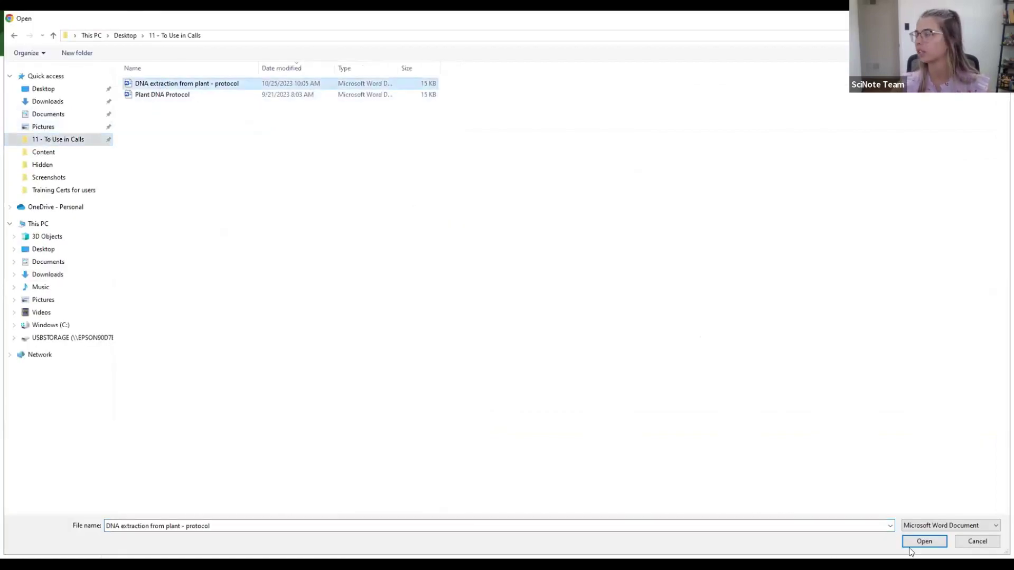
{"action": "left_click", "coordinate": [924, 541]}
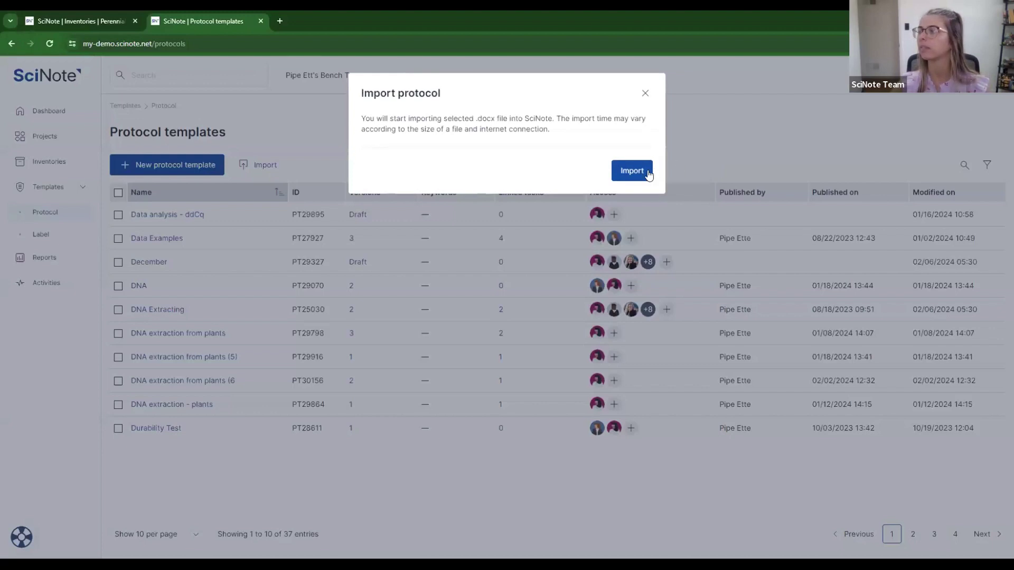
{"action": "left_click", "coordinate": [634, 174]}
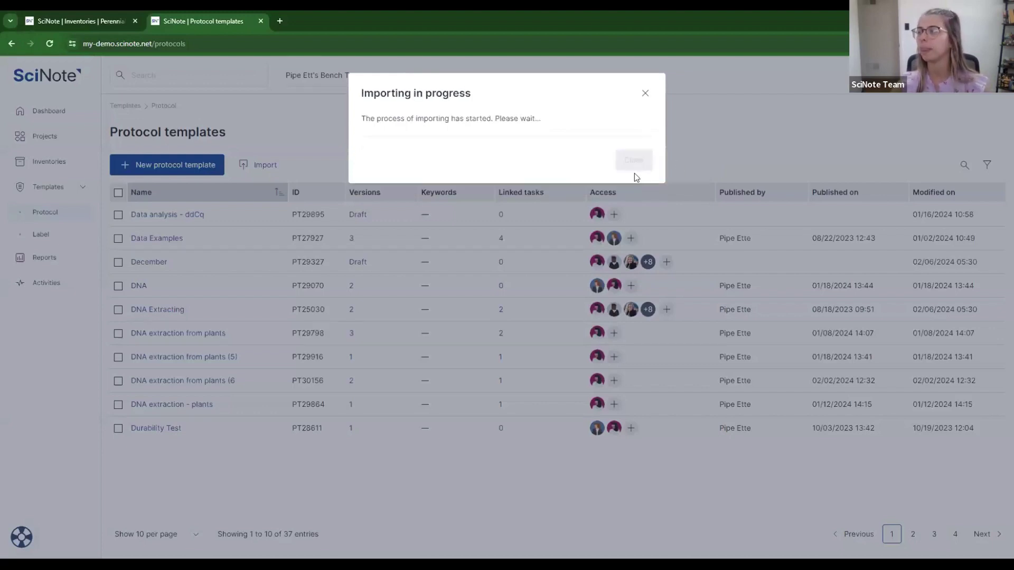
{"action": "left_click", "coordinate": [645, 93]}
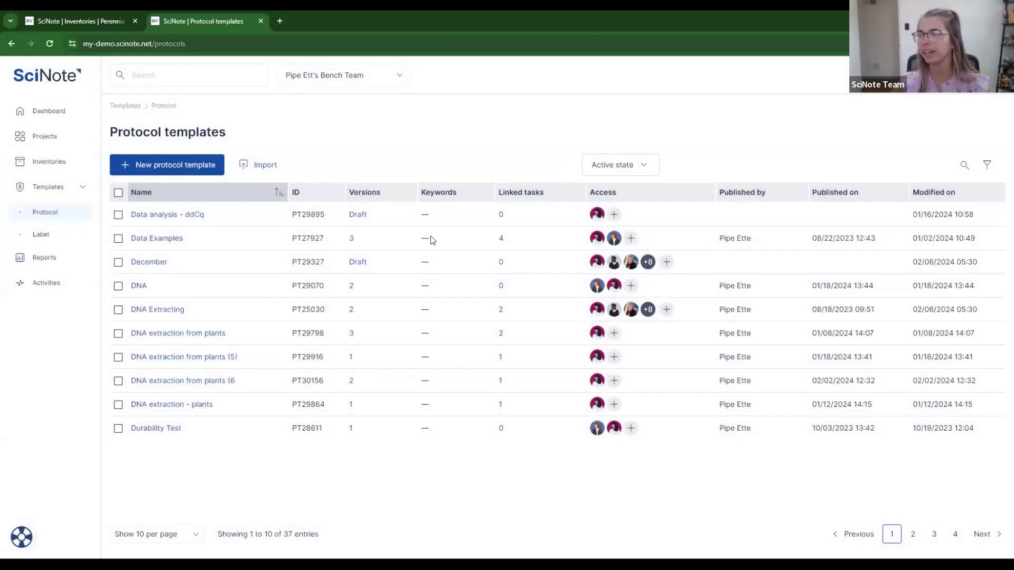
Step: Sort the protocol templates by ID in descending order and open the draft template "DNA extraction from plants (6)"
{"action": "left_click", "coordinate": [321, 195]}
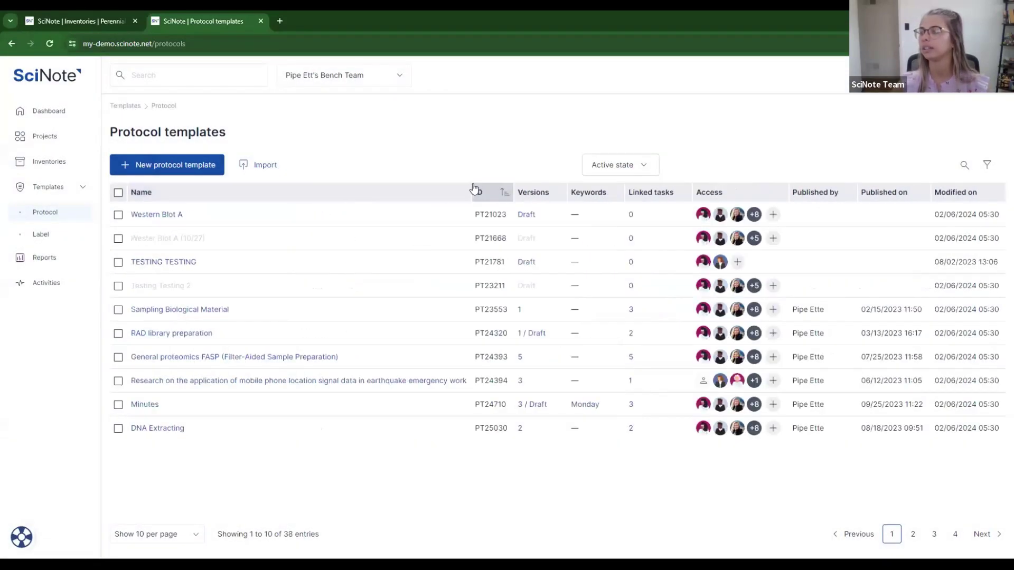
{"action": "left_click", "coordinate": [480, 192]}
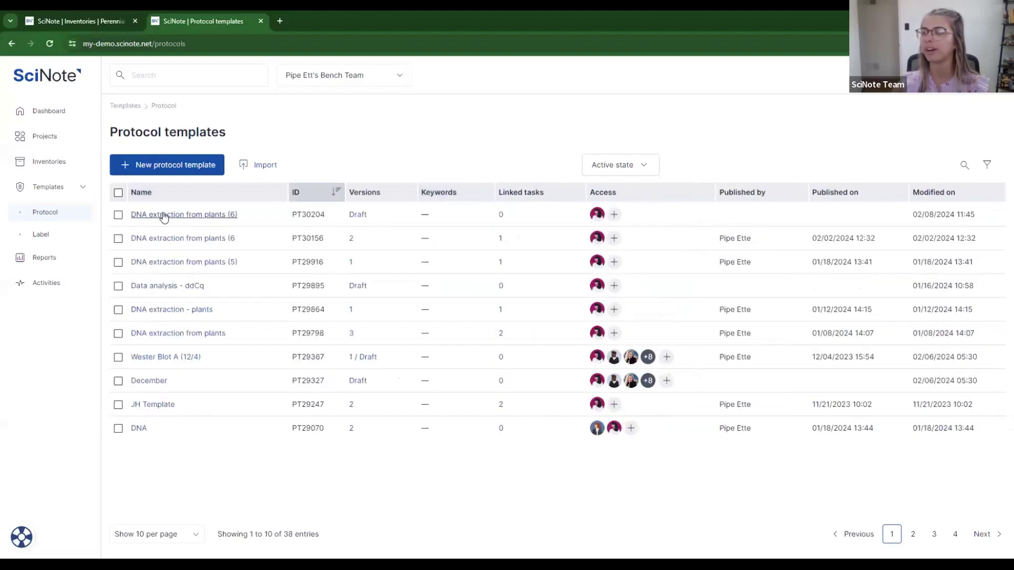
{"action": "left_click", "coordinate": [164, 215]}
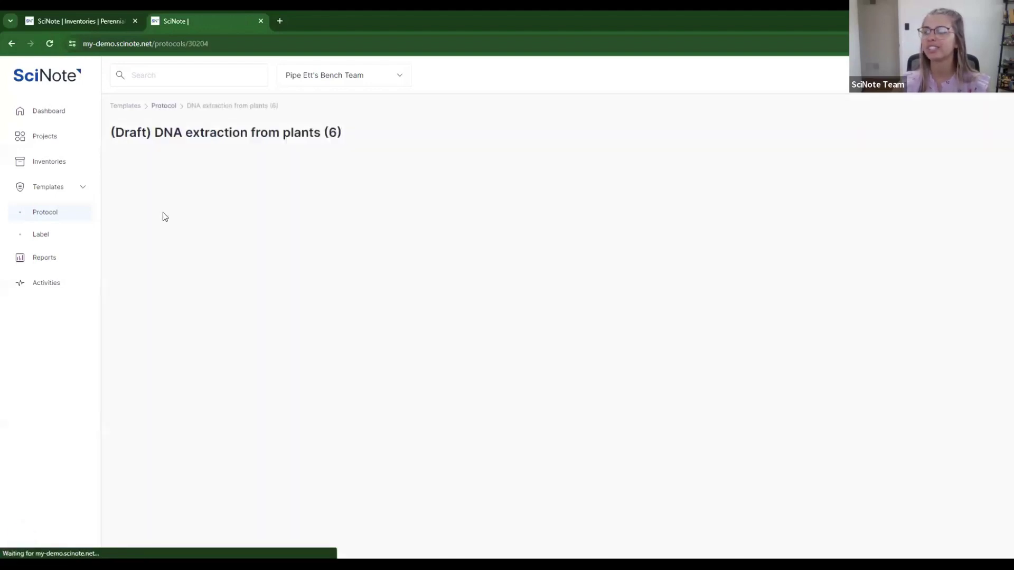
Step: Review the imported protocol's description and steps, including the reagent list under Prepare all reagents and materials
{"action": "scroll", "coordinate": [446, 305], "scroll_direction": "down", "scroll_amount": 3}
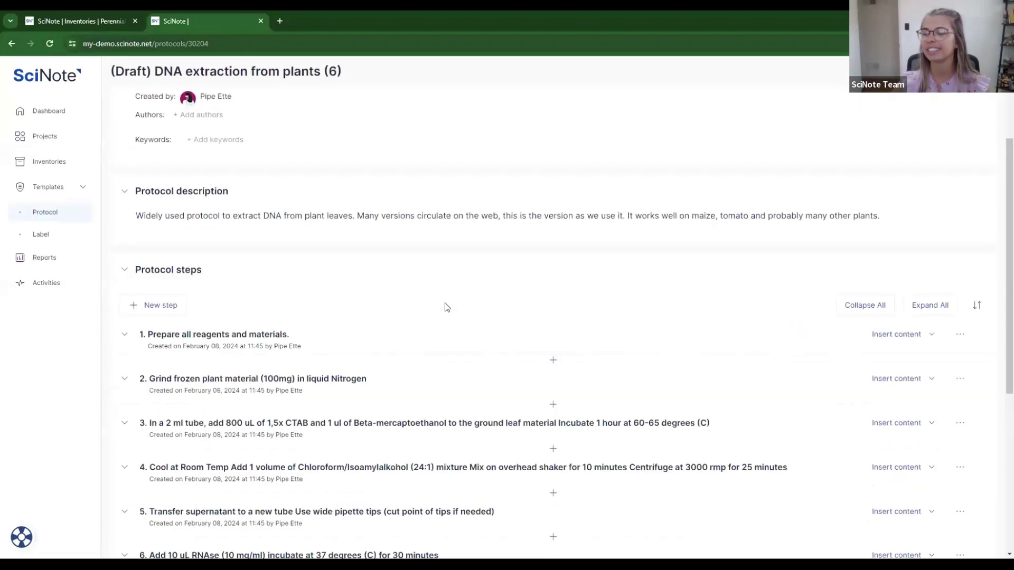
{"action": "scroll", "coordinate": [446, 307], "scroll_direction": "down", "scroll_amount": 1}
{"action": "scroll", "coordinate": [445, 311], "scroll_direction": "down", "scroll_amount": 1}
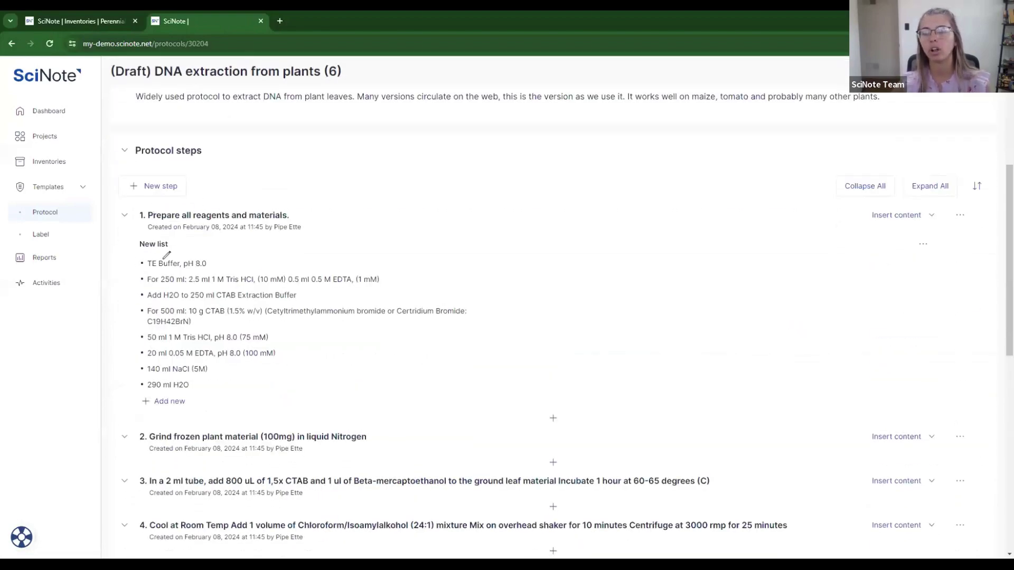
{"action": "scroll", "coordinate": [166, 256], "scroll_direction": "down", "scroll_amount": 7}
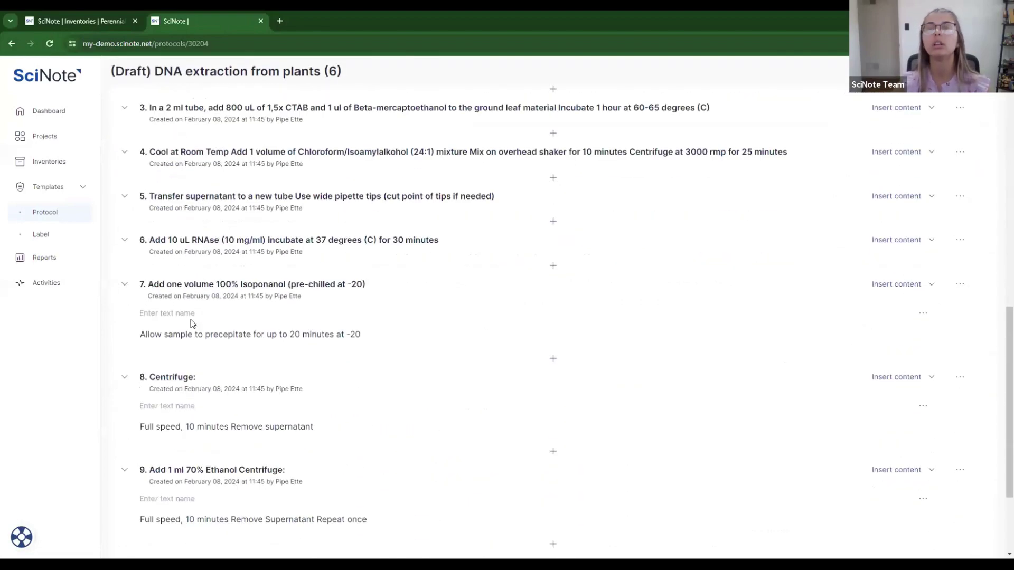
{"action": "scroll", "coordinate": [192, 323], "scroll_direction": "down", "scroll_amount": 3}
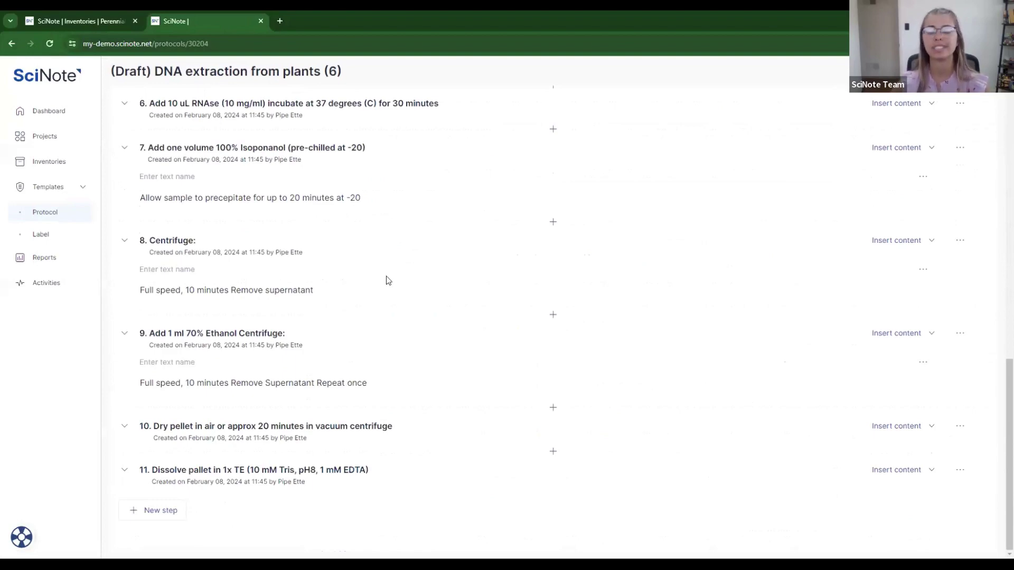
{"action": "scroll", "coordinate": [383, 307], "scroll_direction": "up", "scroll_amount": 4}
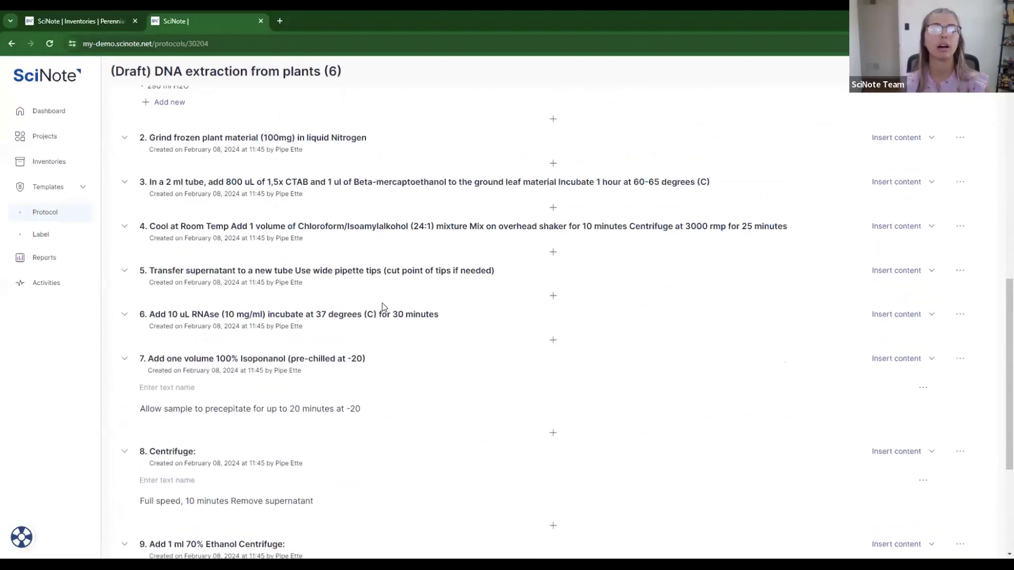
{"action": "scroll", "coordinate": [384, 308], "scroll_direction": "up", "scroll_amount": 6}
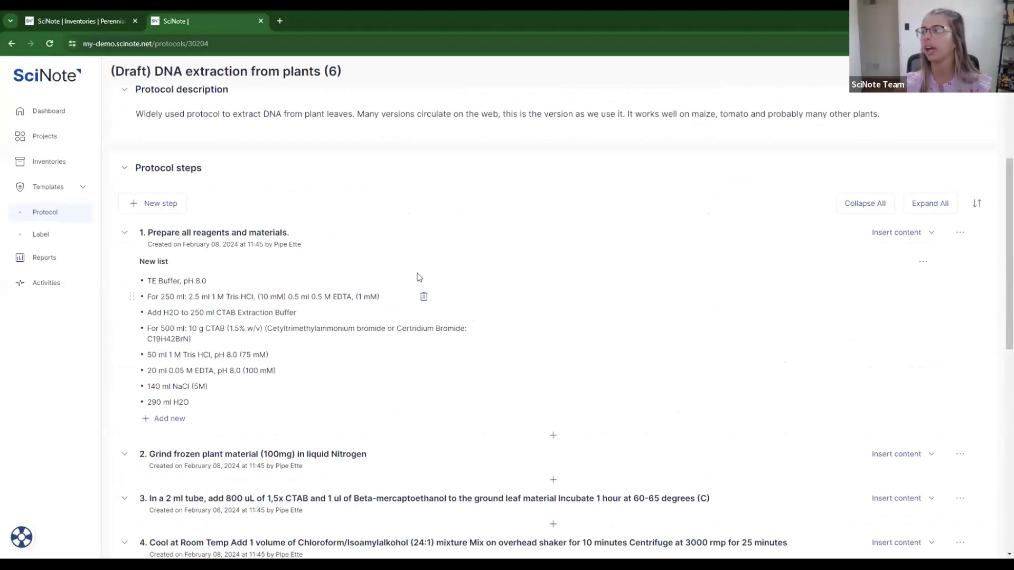
{"action": "scroll", "coordinate": [451, 266], "scroll_direction": "down", "scroll_amount": 1}
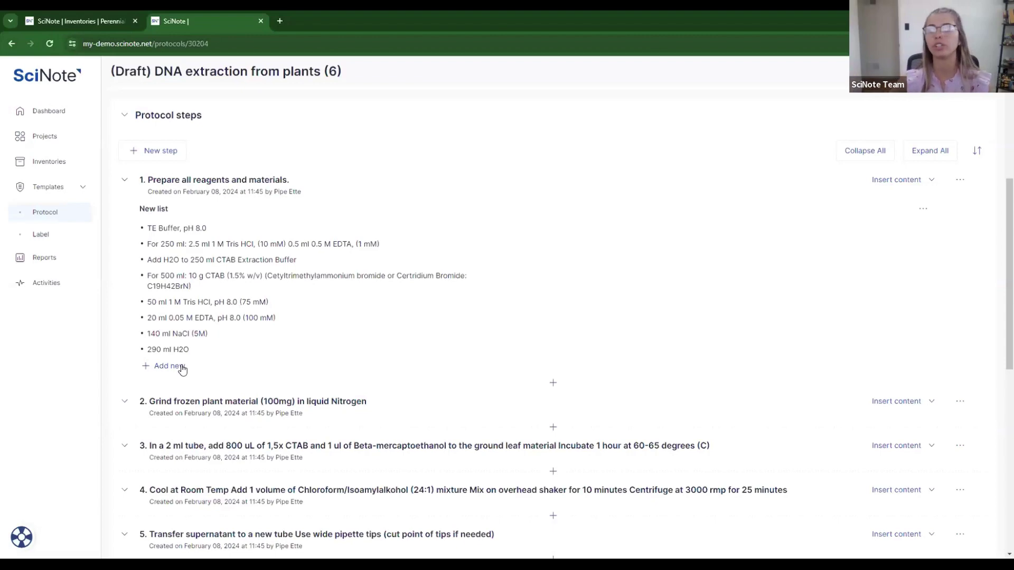
Step: Rename the draft protocol template as "DNA - Extraction (P)"
{"action": "scroll", "coordinate": [592, 206], "scroll_direction": "up", "scroll_amount": 4}
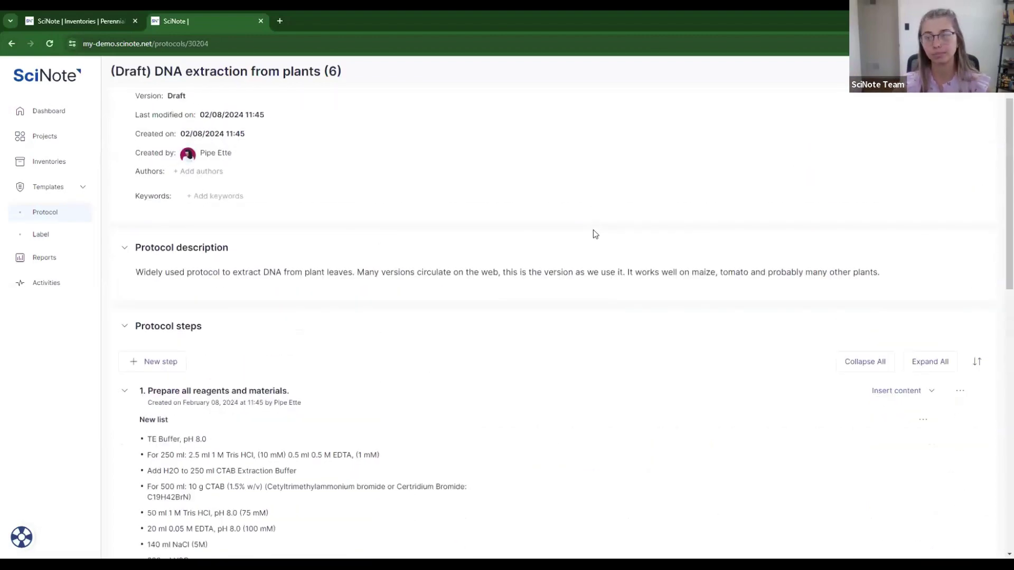
{"action": "scroll", "coordinate": [595, 234], "scroll_direction": "down", "scroll_amount": 10}
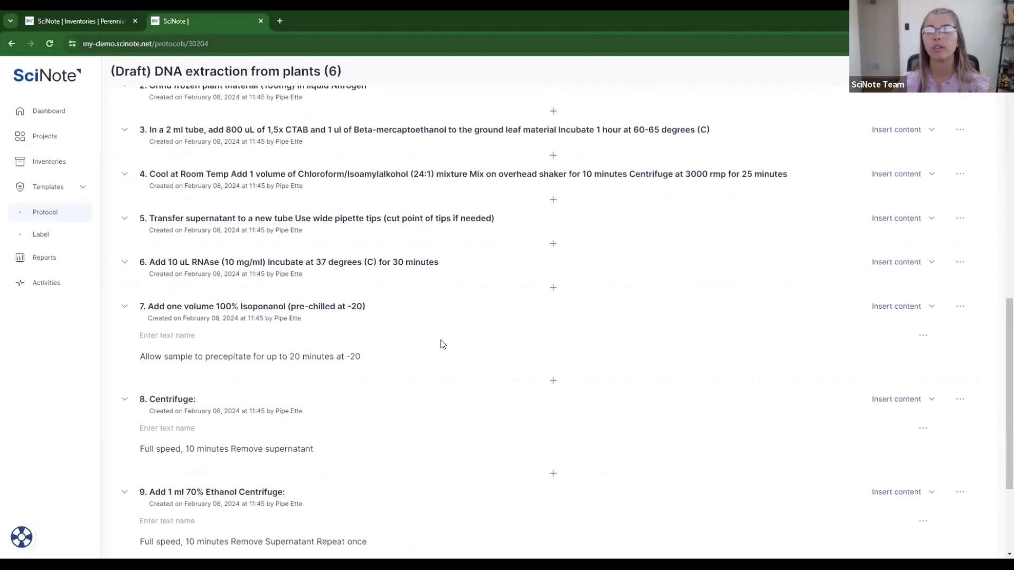
{"action": "scroll", "coordinate": [442, 344], "scroll_direction": "up", "scroll_amount": 10}
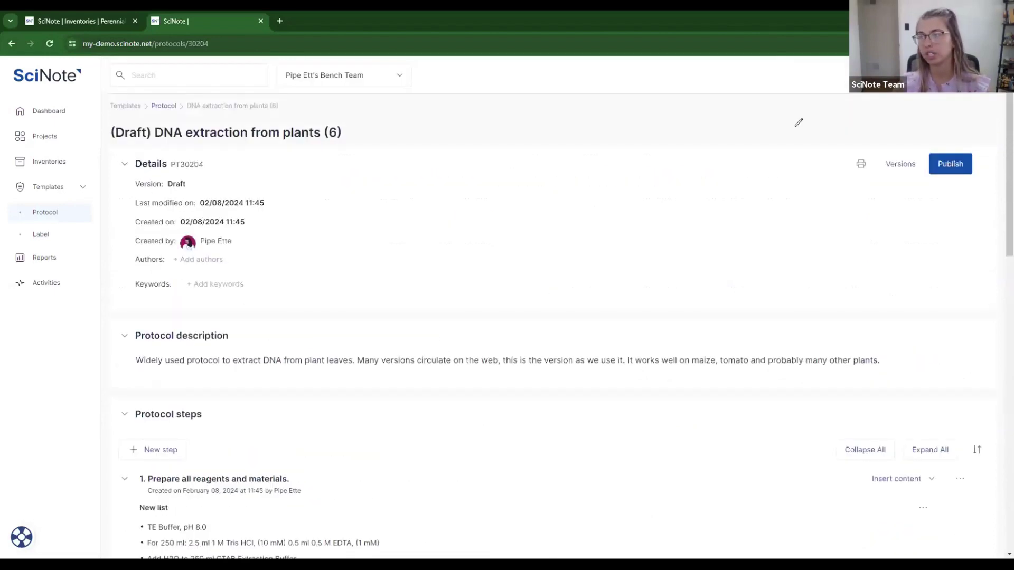
{"action": "left_click", "coordinate": [162, 130]}
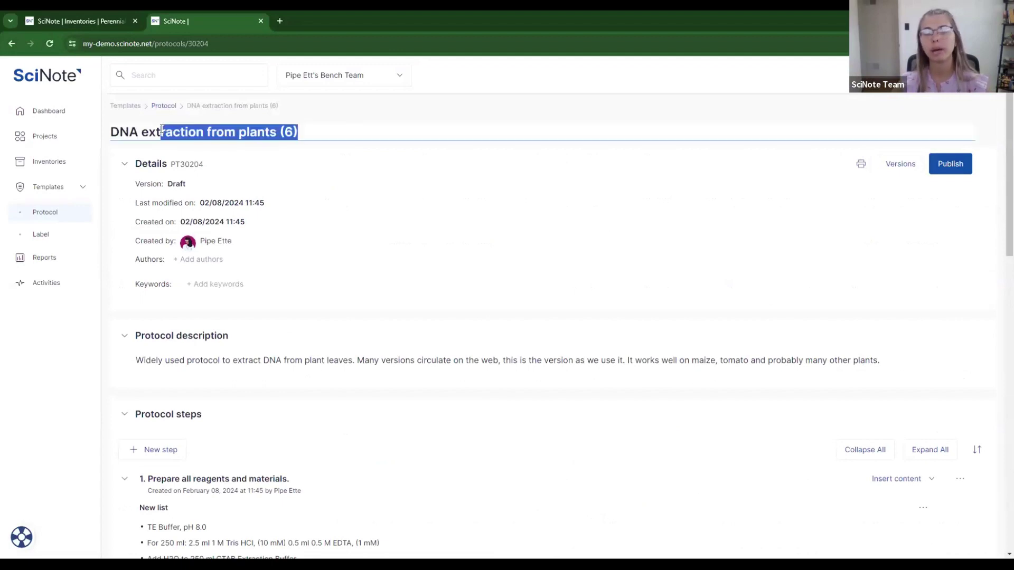
{"action": "key", "text": "BackSpace"}
{"action": "key", "text": "BackSpace"}
{"action": "key", "text": "BackSpace"}
{"action": "key", "text": "BackSpace"}
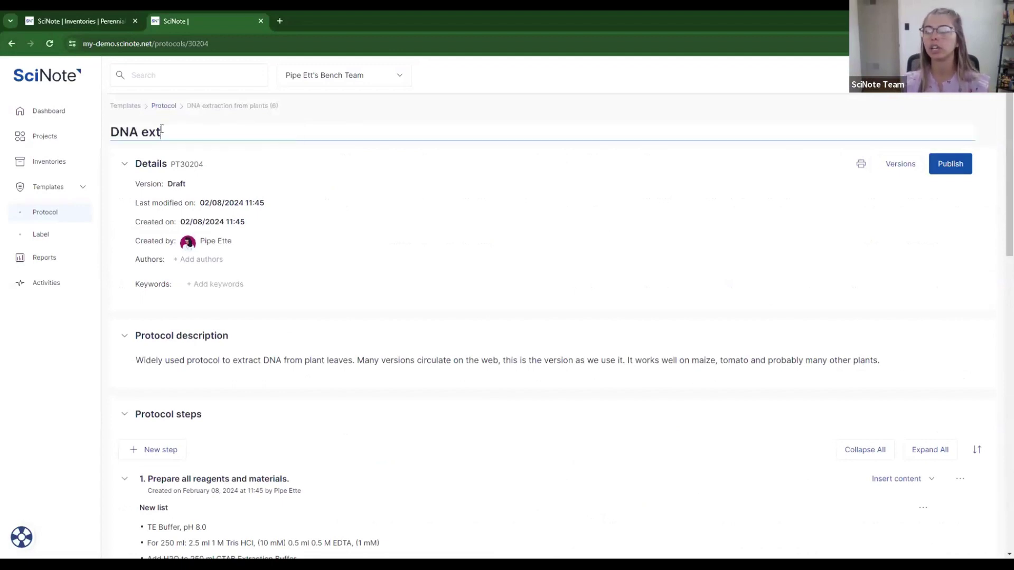
{"action": "type", "text": "- E"}
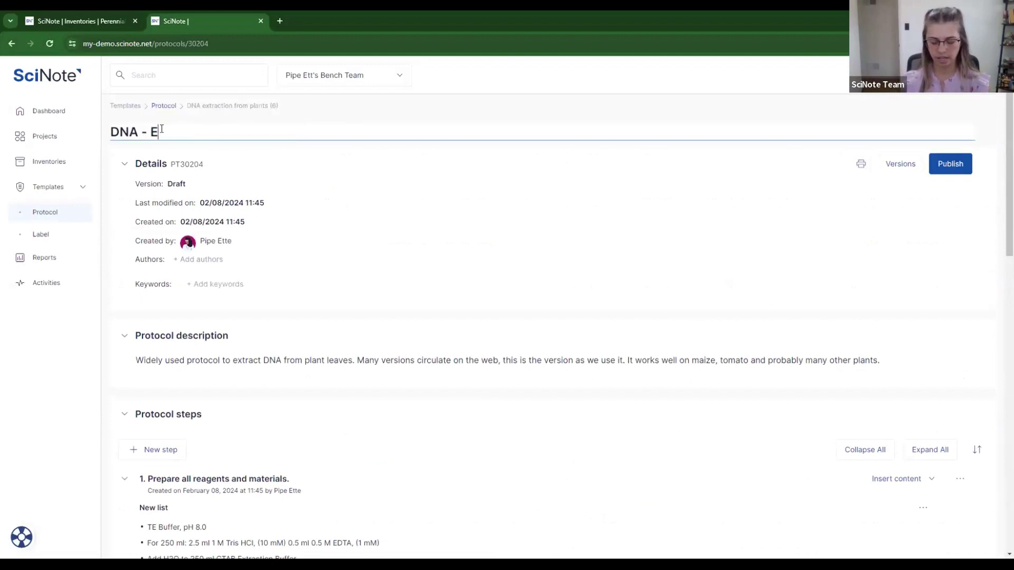
{"action": "type", "text": "xtraction"}
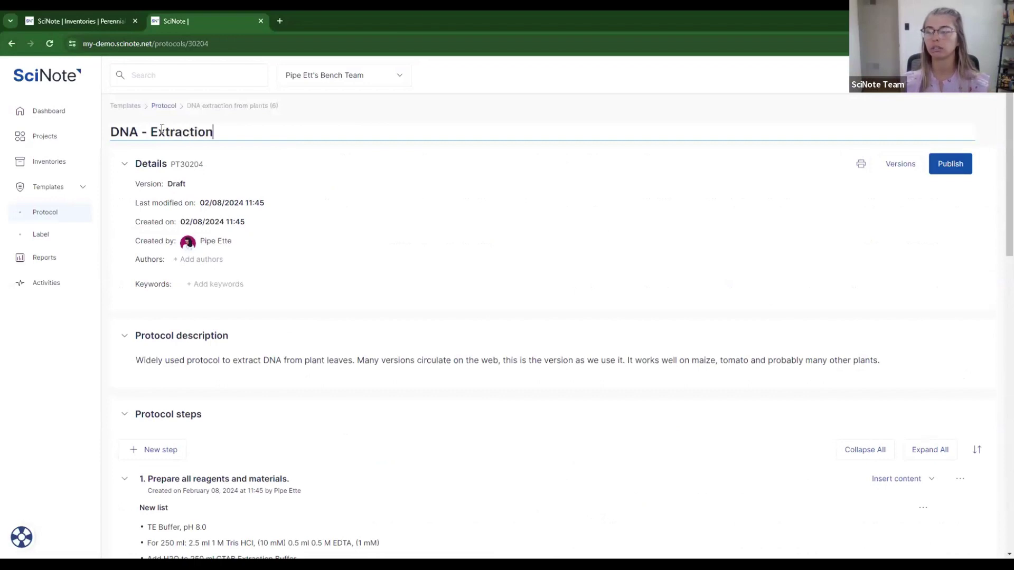
{"action": "type", "text": " (P)"}
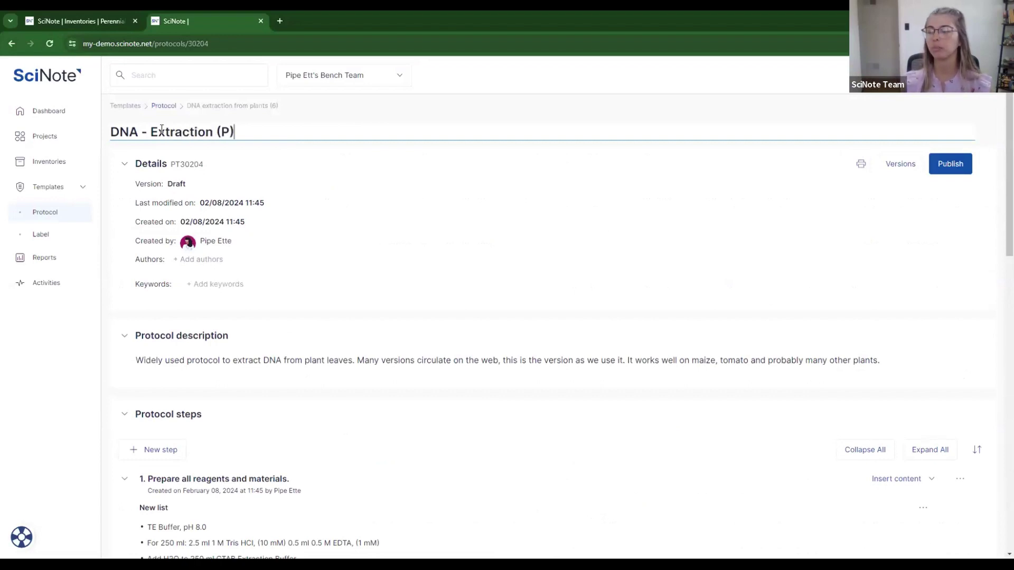
Step: Publish version 1 of the protocol template without revision notes, and create a new draft from it
{"action": "left_click", "coordinate": [952, 165]}
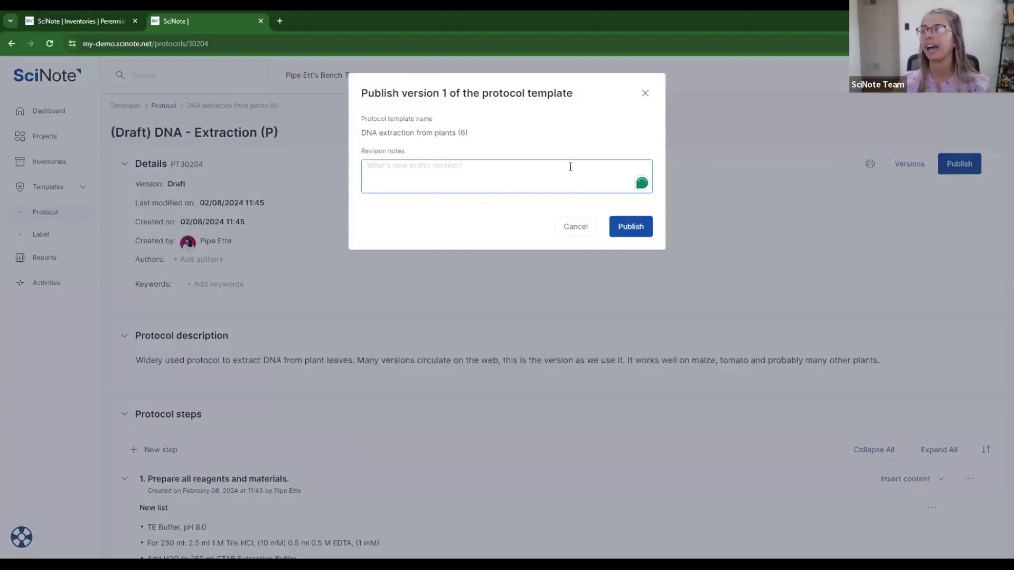
{"action": "left_click", "coordinate": [643, 97]}
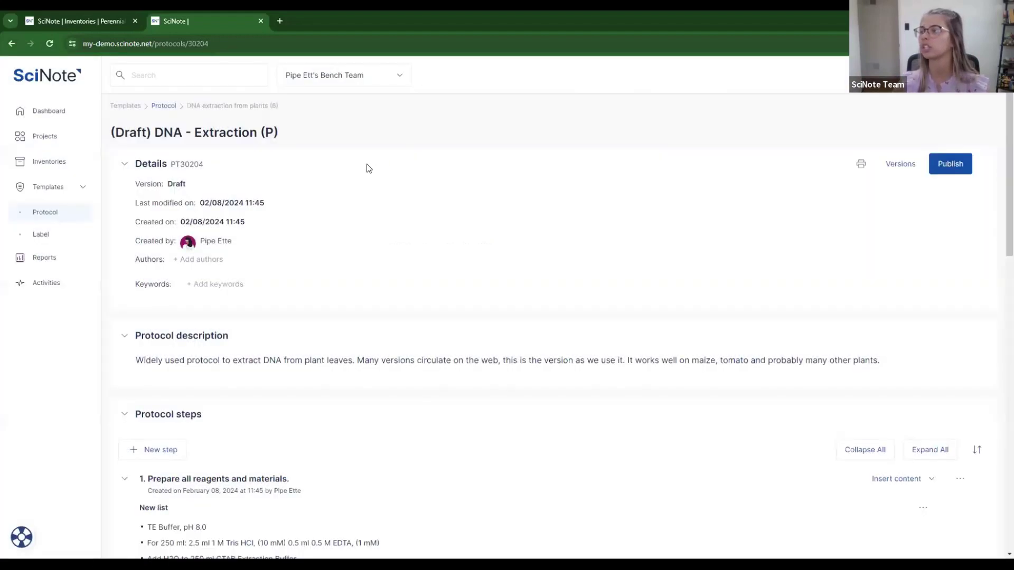
{"action": "left_click", "coordinate": [940, 166]}
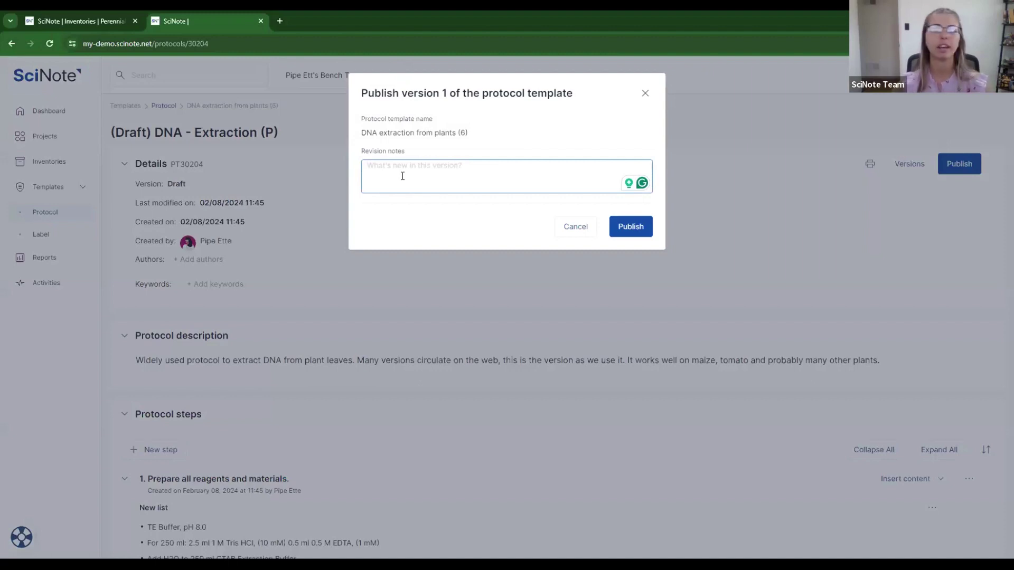
{"action": "left_click", "coordinate": [631, 226]}
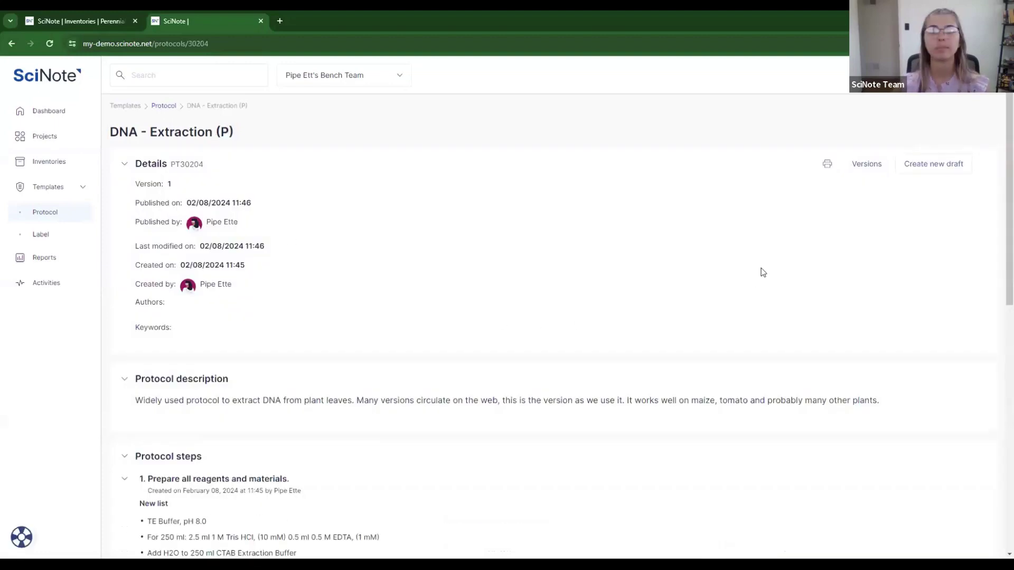
{"action": "left_click", "coordinate": [917, 165]}
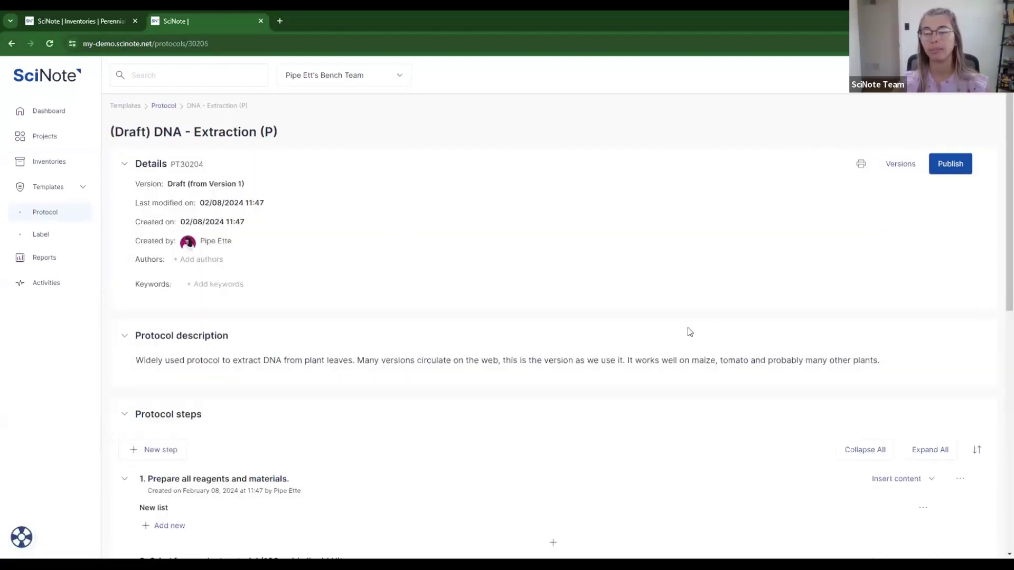
Step: Return to the protocol templates list and examine the roles available when granting a team member access to "DNA - Extraction (P)"
{"action": "left_click", "coordinate": [163, 107]}
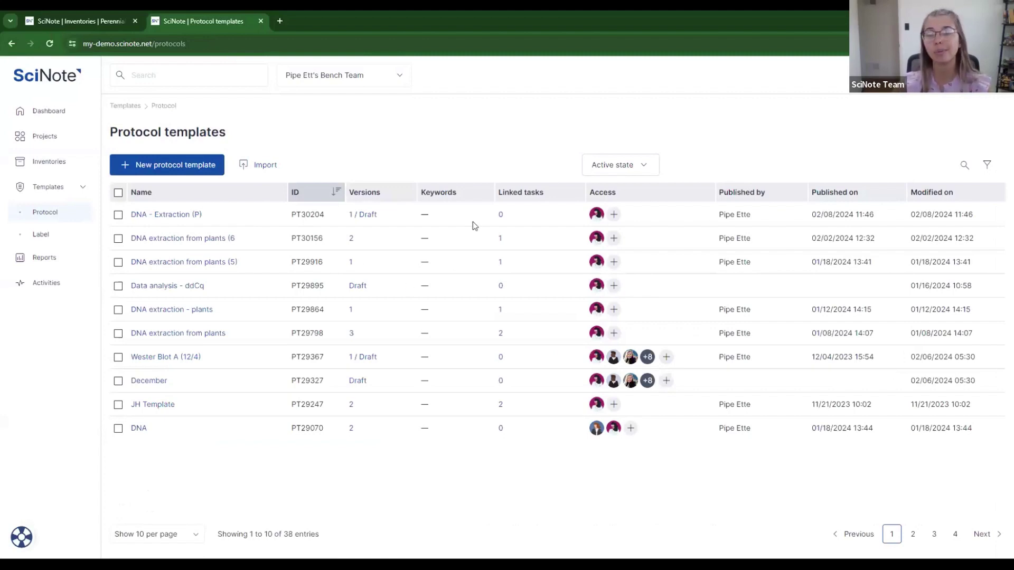
{"action": "left_click", "coordinate": [614, 212]}
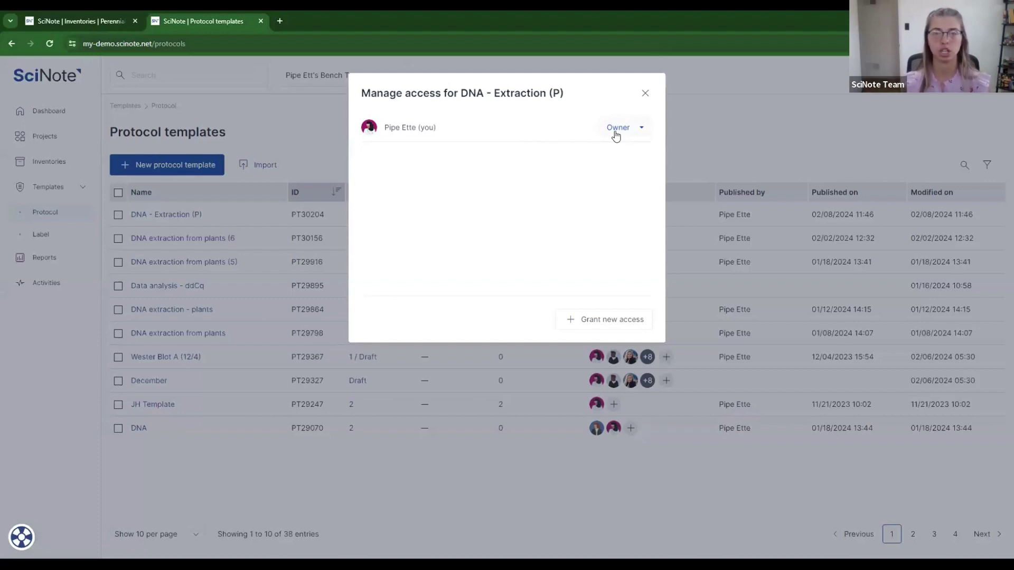
{"action": "left_click", "coordinate": [605, 319]}
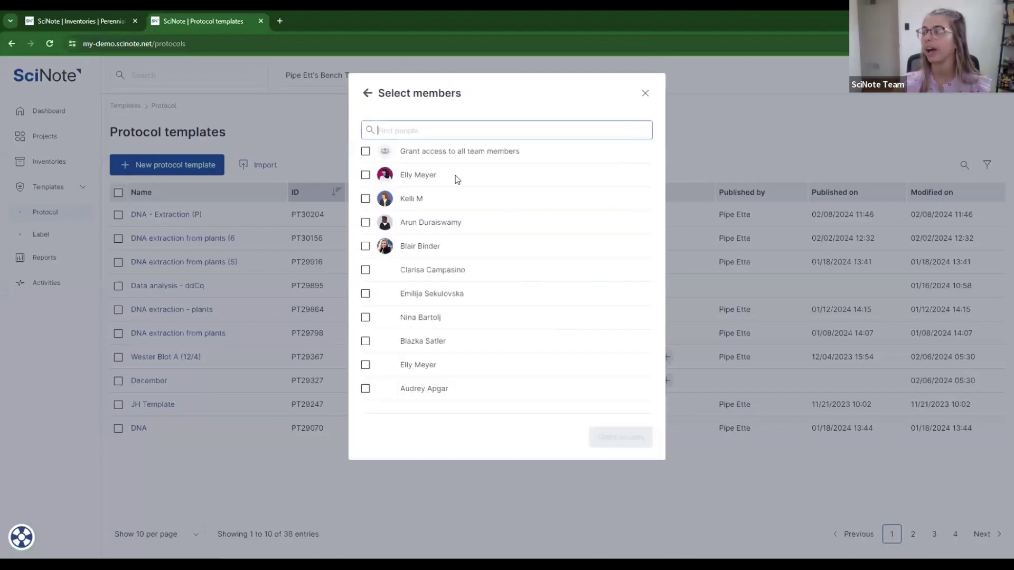
{"action": "left_click", "coordinate": [365, 201]}
{"action": "left_click", "coordinate": [623, 207]}
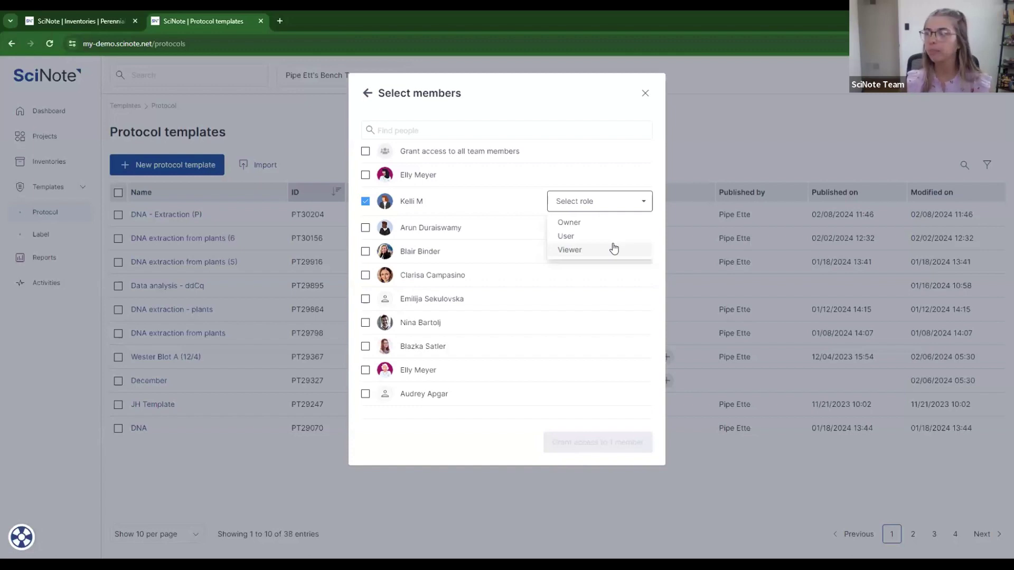
{"action": "key", "text": "Escape"}
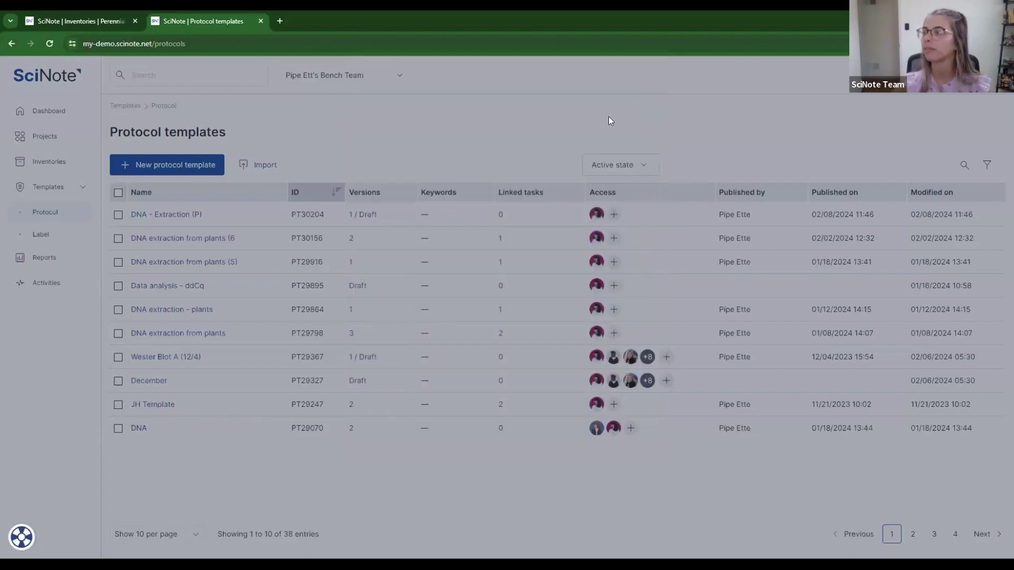
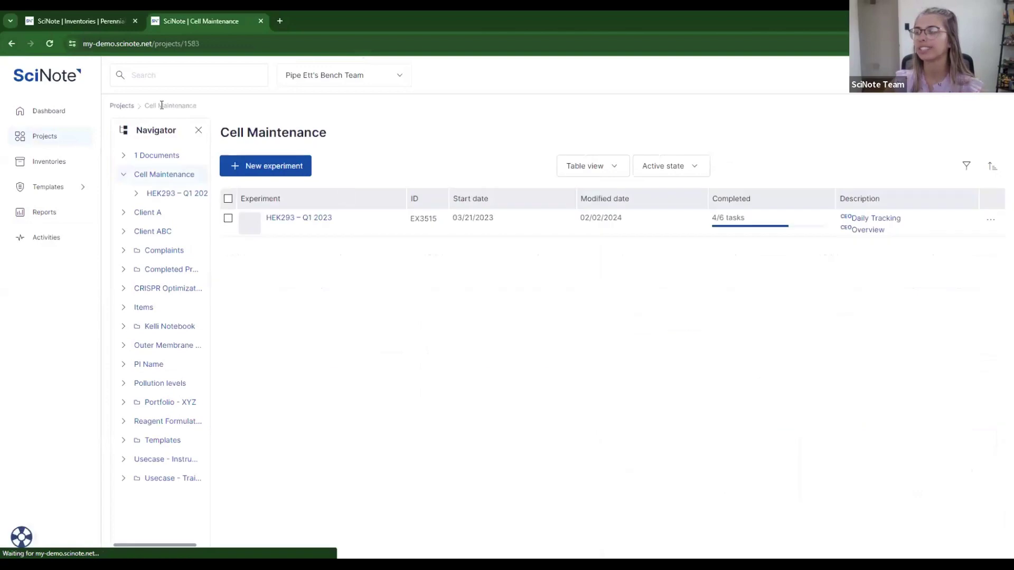
Step: Go to the projects overview and review the member access for the Cell Maintenance project
{"action": "left_click", "coordinate": [127, 110]}
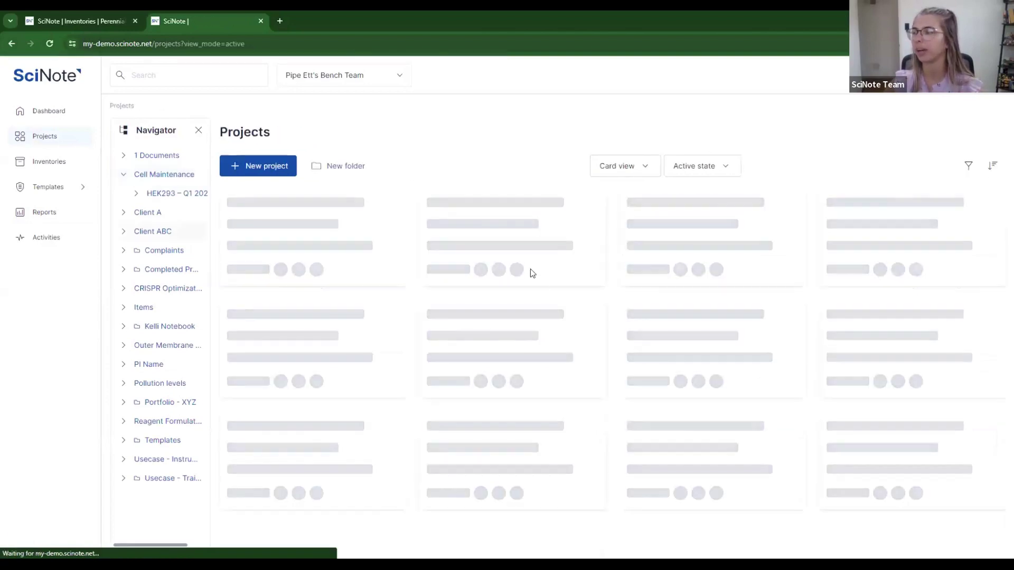
{"action": "left_click", "coordinate": [523, 273]}
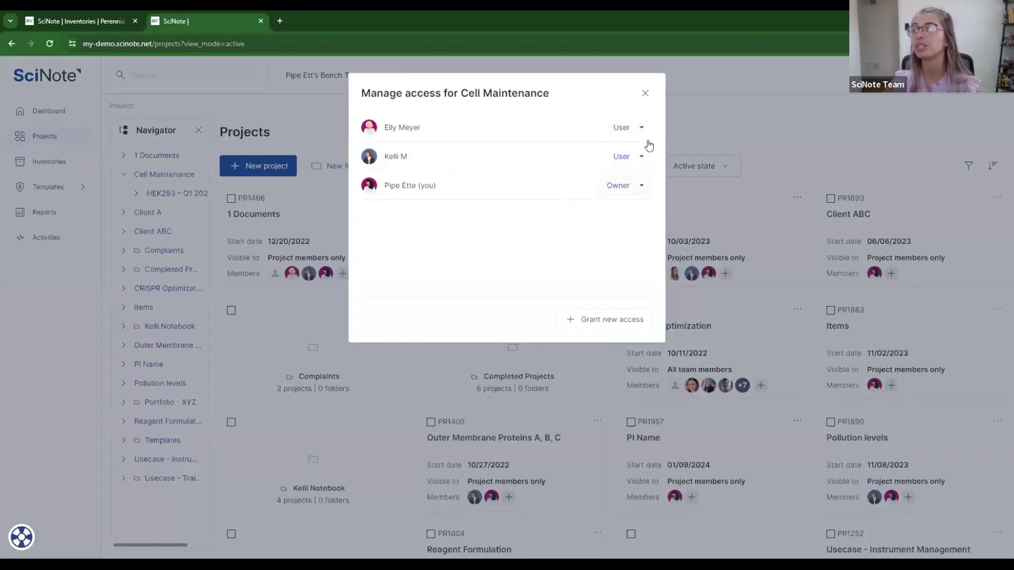
{"action": "left_click", "coordinate": [646, 94]}
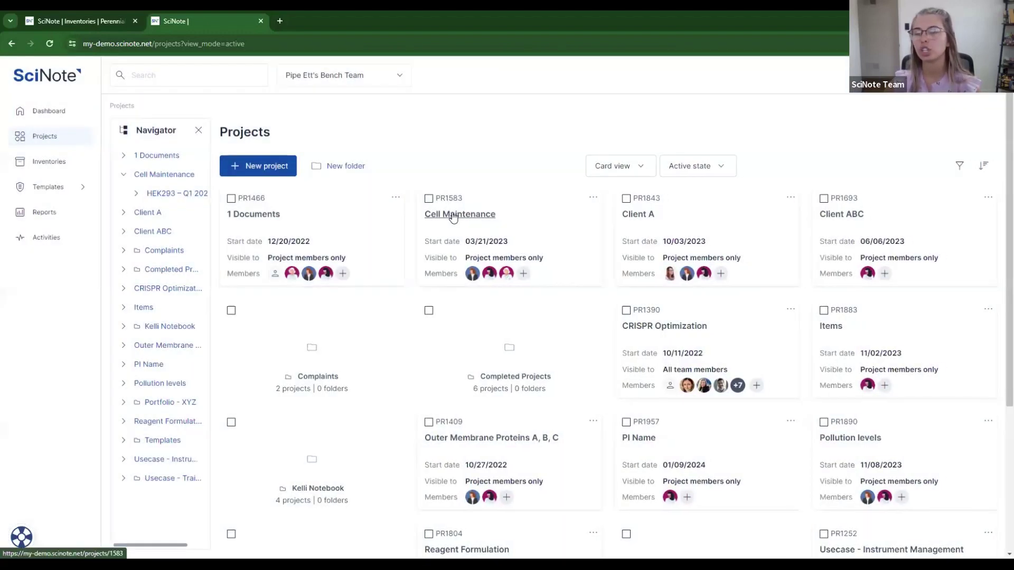
Step: In the Cell Maintenance project, set the second listed member's access role on the experiment "HEK293 – Q1 2023" to Viewer
{"action": "left_click", "coordinate": [454, 216]}
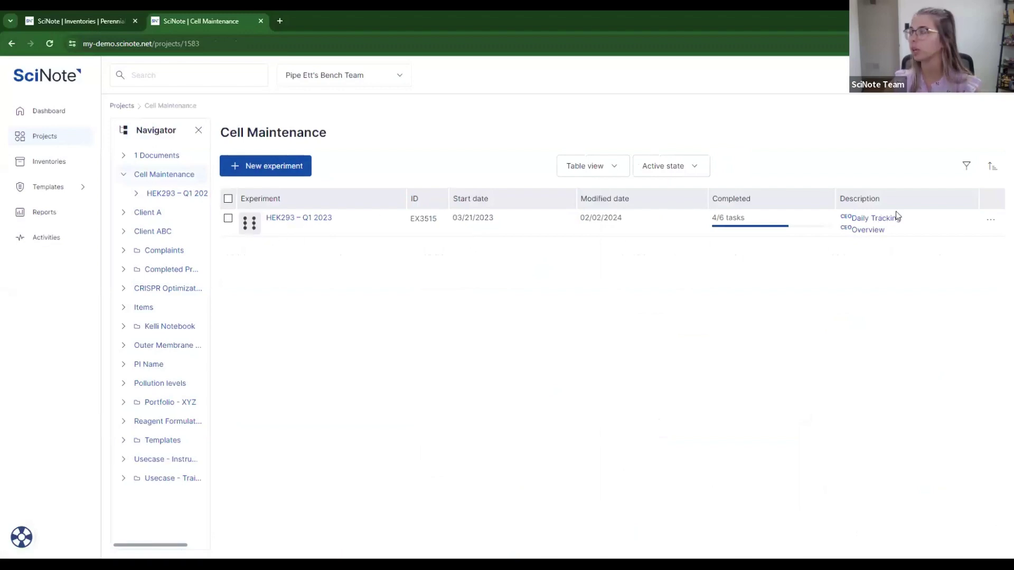
{"action": "left_click", "coordinate": [990, 220]}
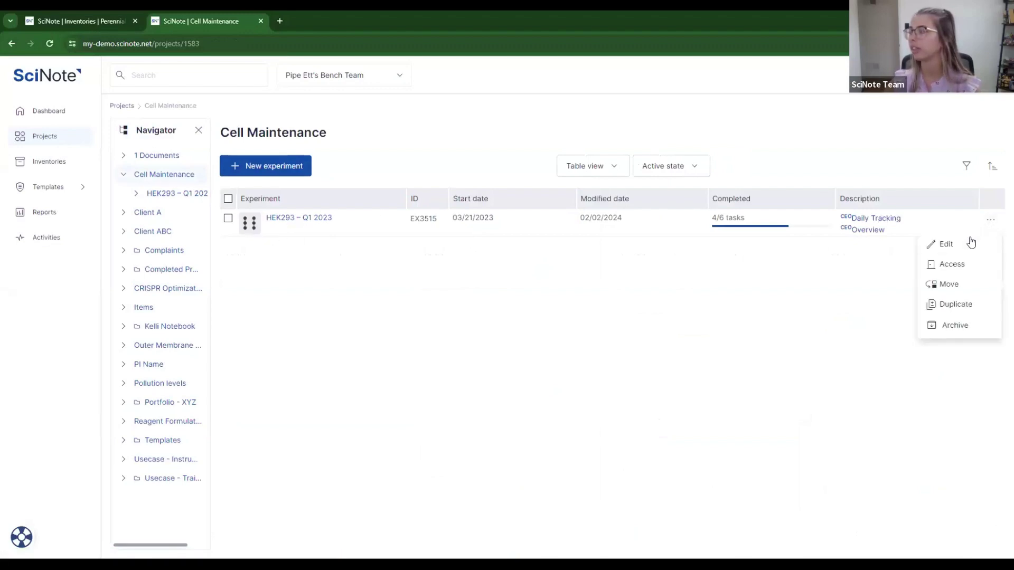
{"action": "left_click", "coordinate": [950, 263]}
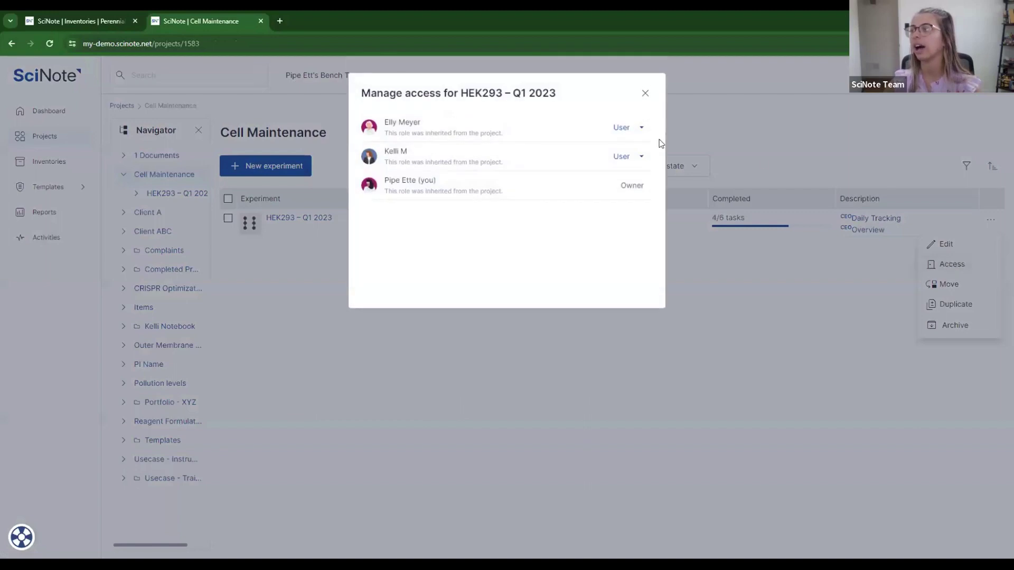
{"action": "left_click", "coordinate": [620, 157]}
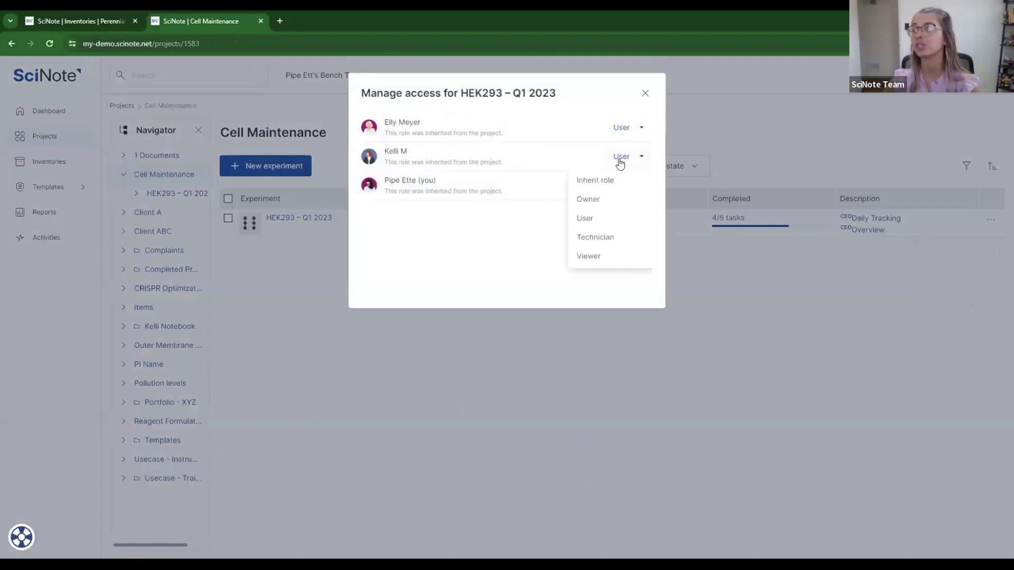
{"action": "left_click", "coordinate": [593, 257]}
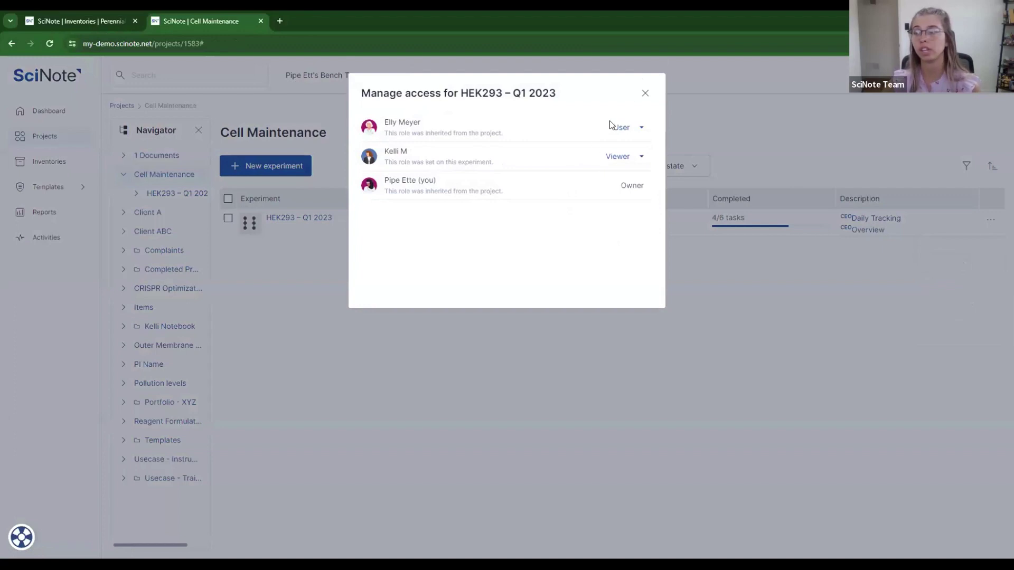
{"action": "left_click", "coordinate": [646, 95]}
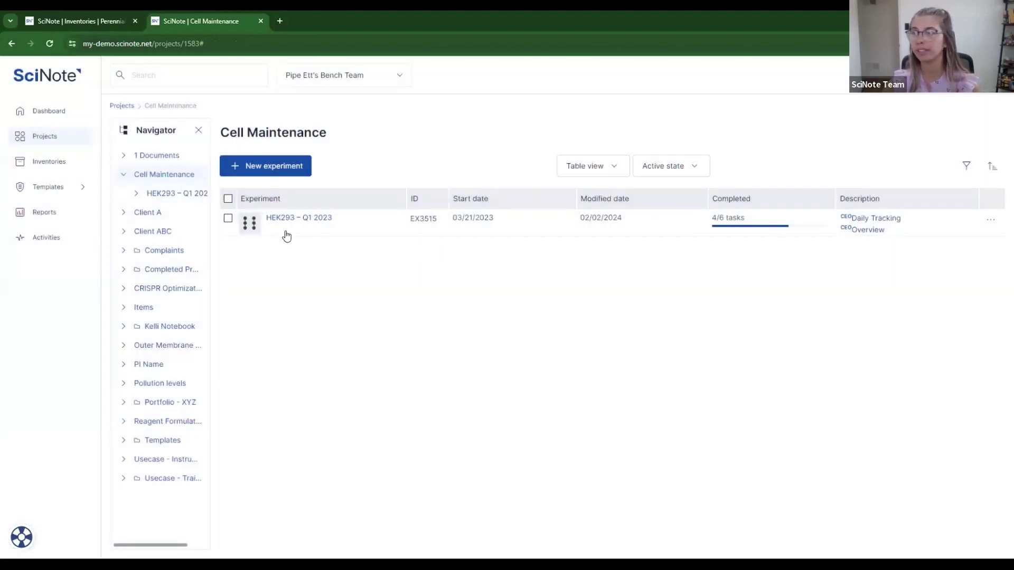
Step: Open the Jan task of the "HEK293 – Q1 2023" experiment and set the second listed member's access role to Technician
{"action": "left_click", "coordinate": [293, 225]}
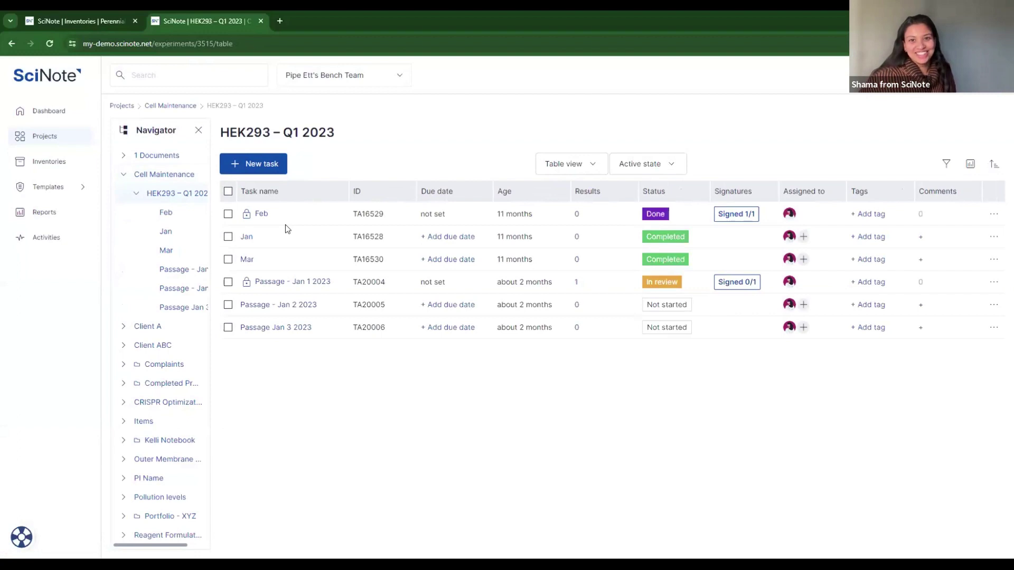
{"action": "left_click", "coordinate": [246, 238]}
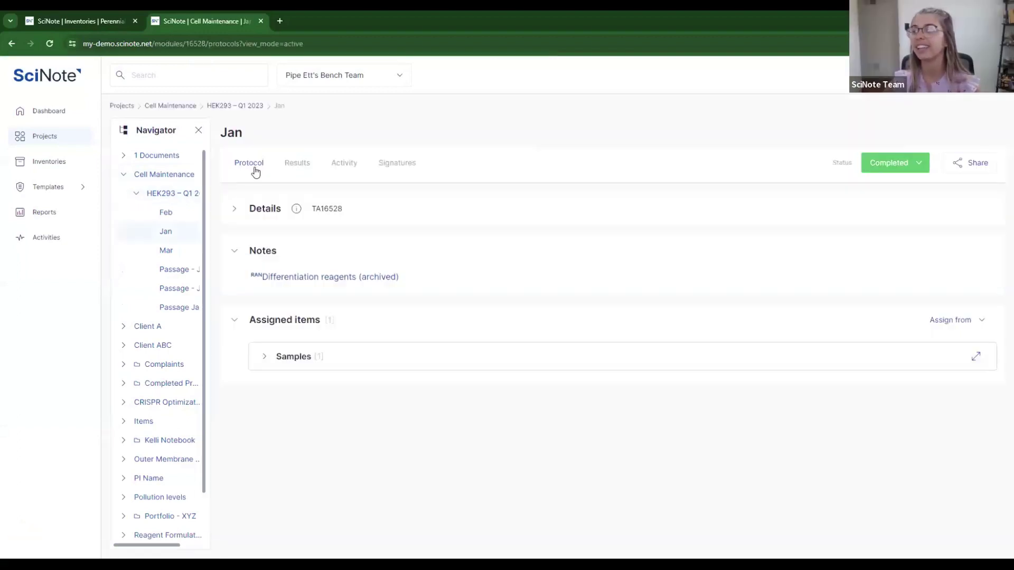
{"action": "left_click", "coordinate": [295, 211]}
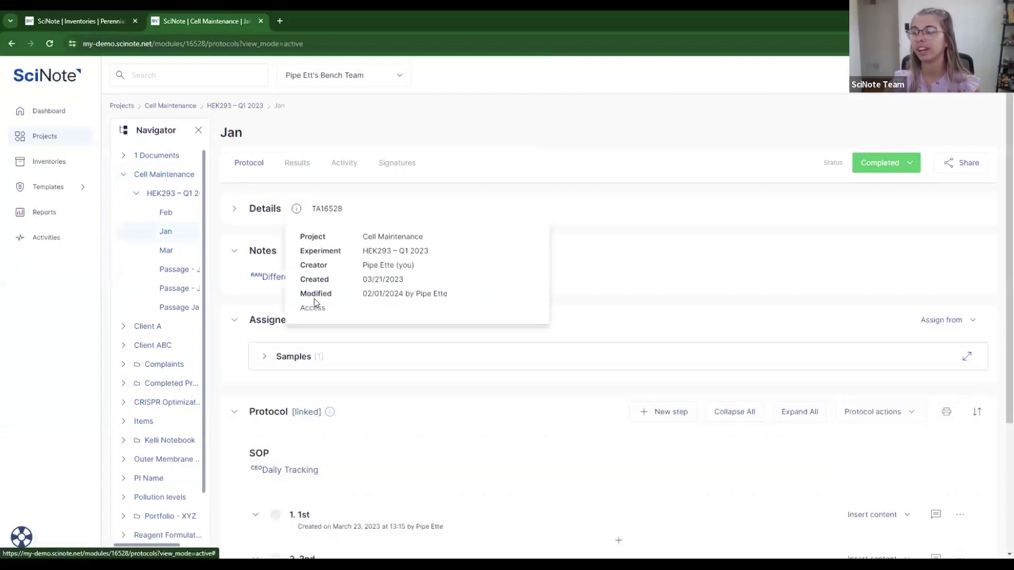
{"action": "left_click", "coordinate": [313, 307]}
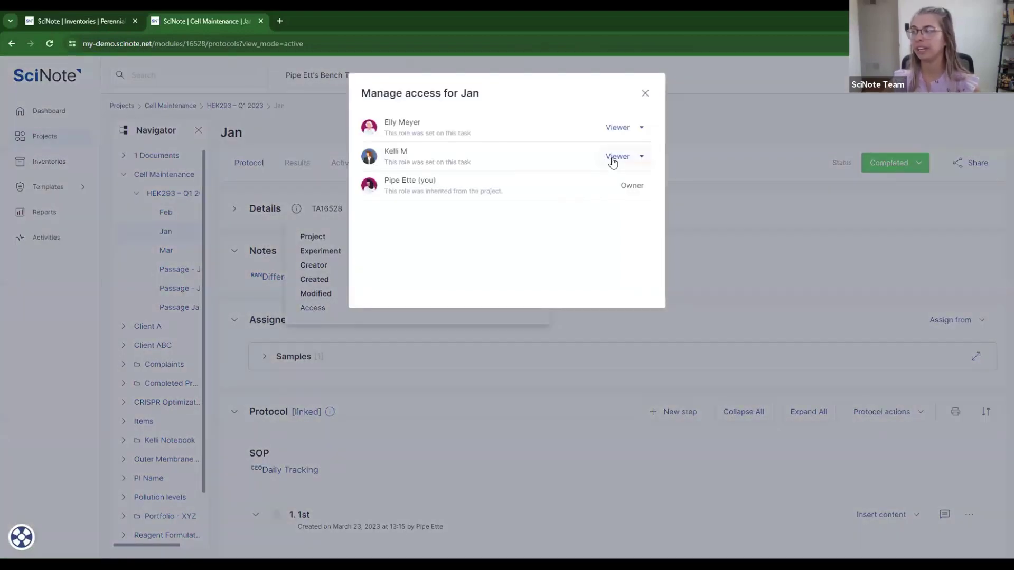
{"action": "left_click", "coordinate": [613, 158]}
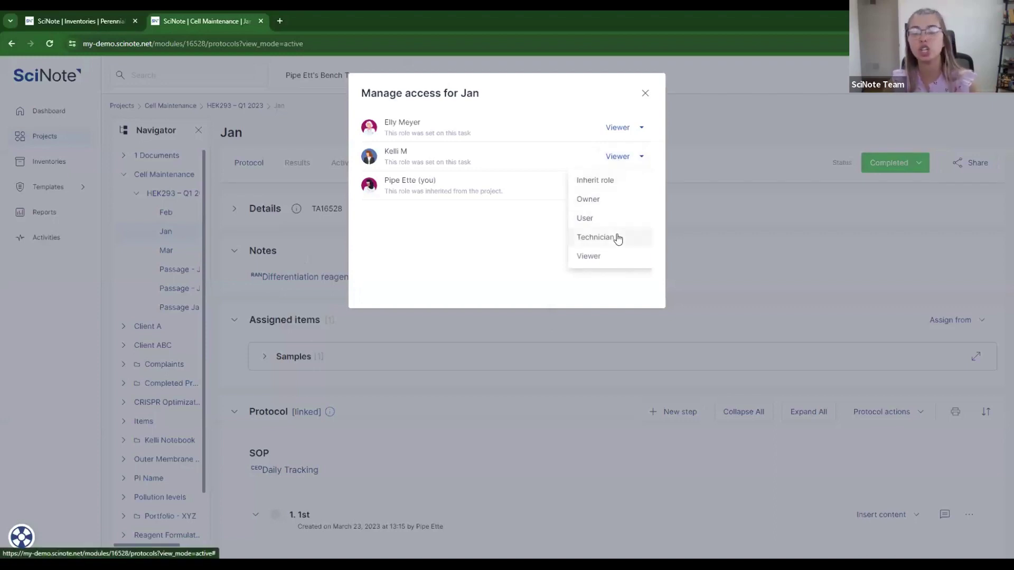
{"action": "left_click", "coordinate": [618, 237]}
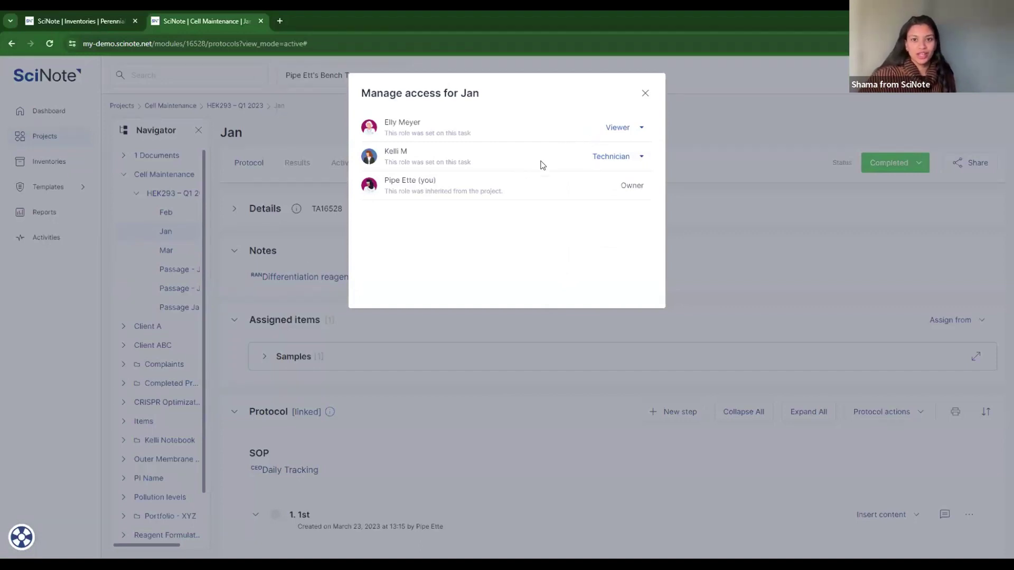
{"action": "left_click", "coordinate": [650, 98]}
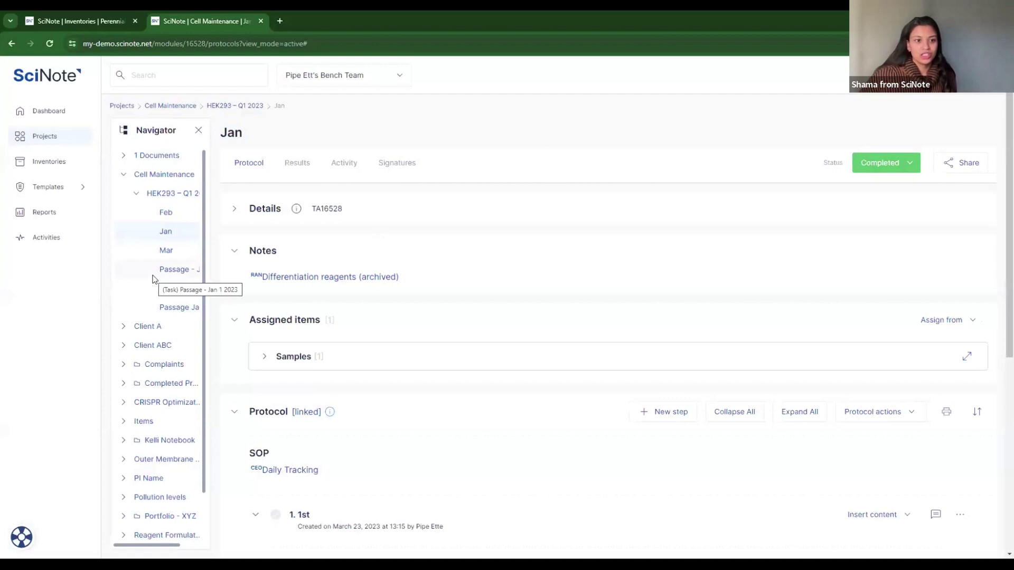
Step: Mark the protocol steps "1st" and "2nd" of the Jan task as done and unmark both again
{"action": "scroll", "coordinate": [314, 271], "scroll_direction": "down", "scroll_amount": 5}
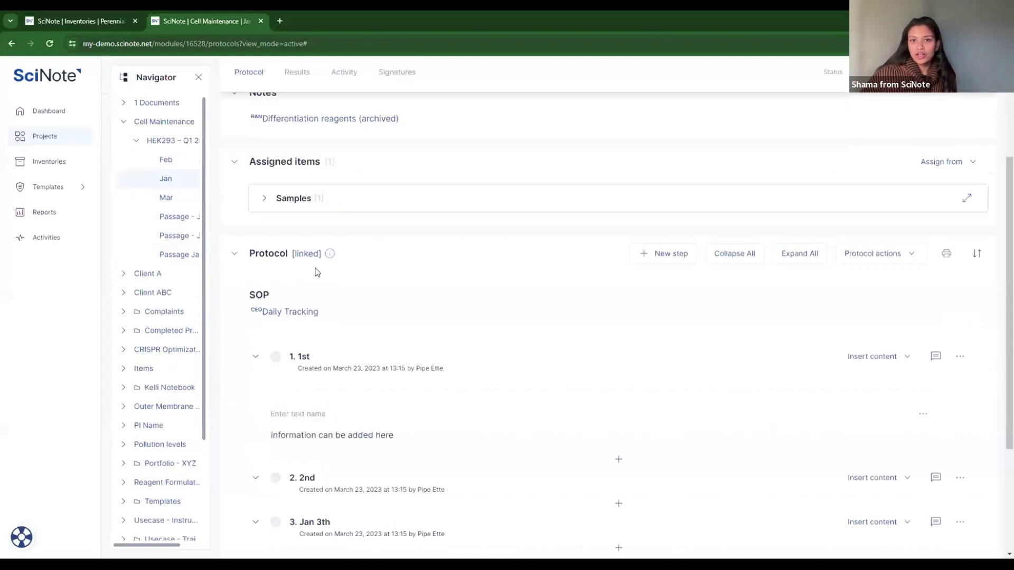
{"action": "left_click", "coordinate": [275, 251]}
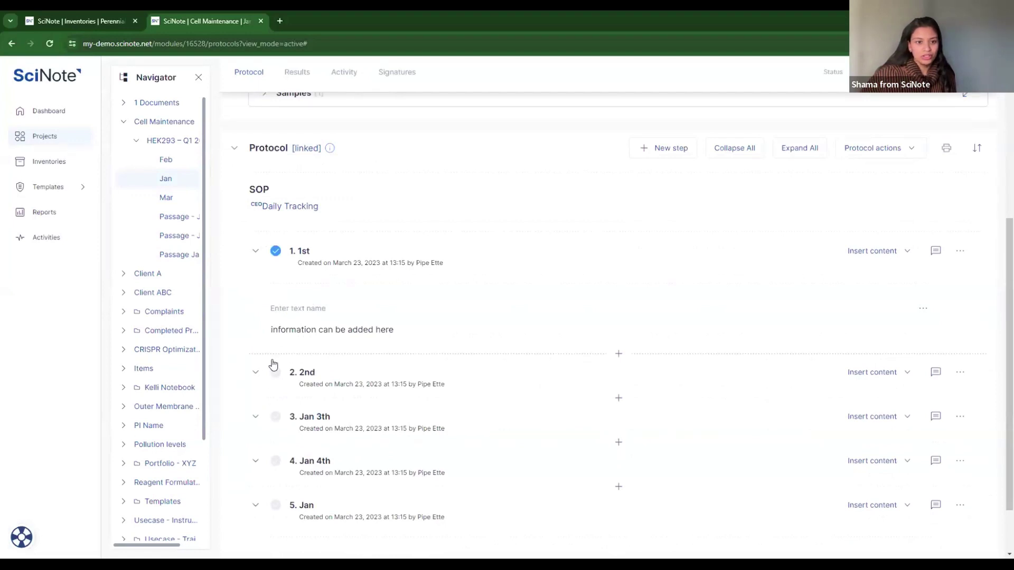
{"action": "left_click", "coordinate": [274, 373]}
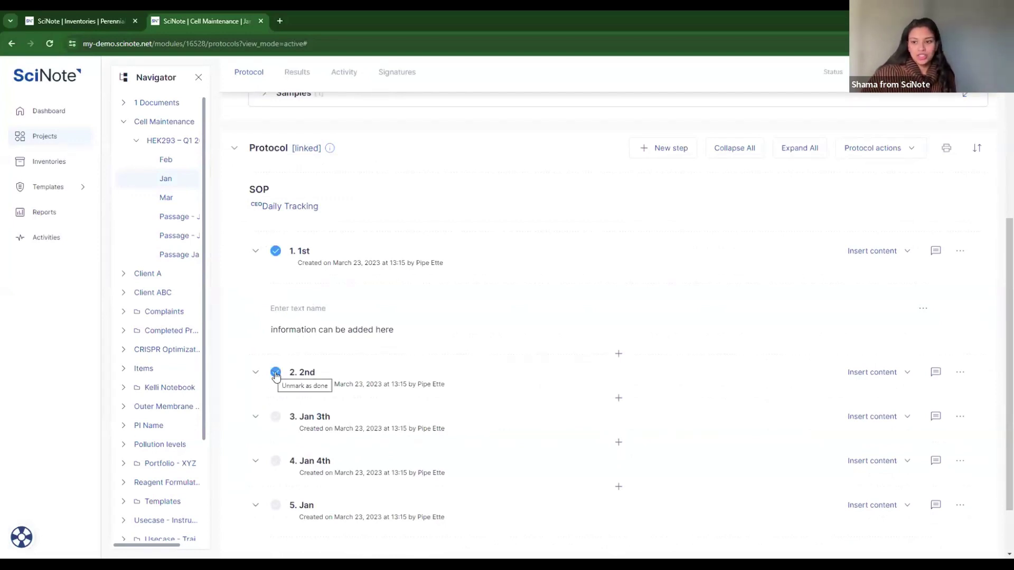
{"action": "left_click", "coordinate": [275, 372]}
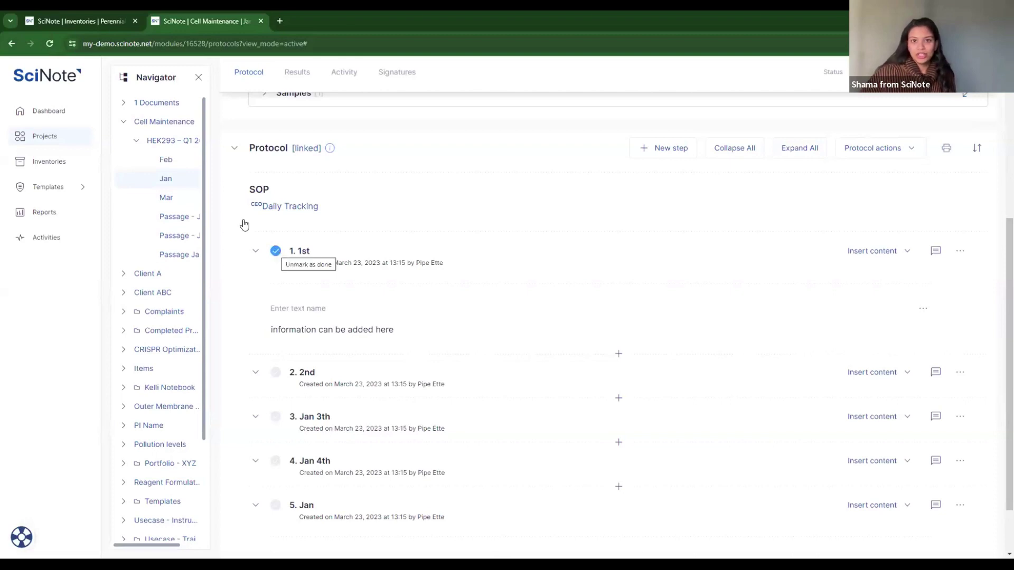
{"action": "scroll", "coordinate": [244, 225], "scroll_direction": "up", "scroll_amount": 5}
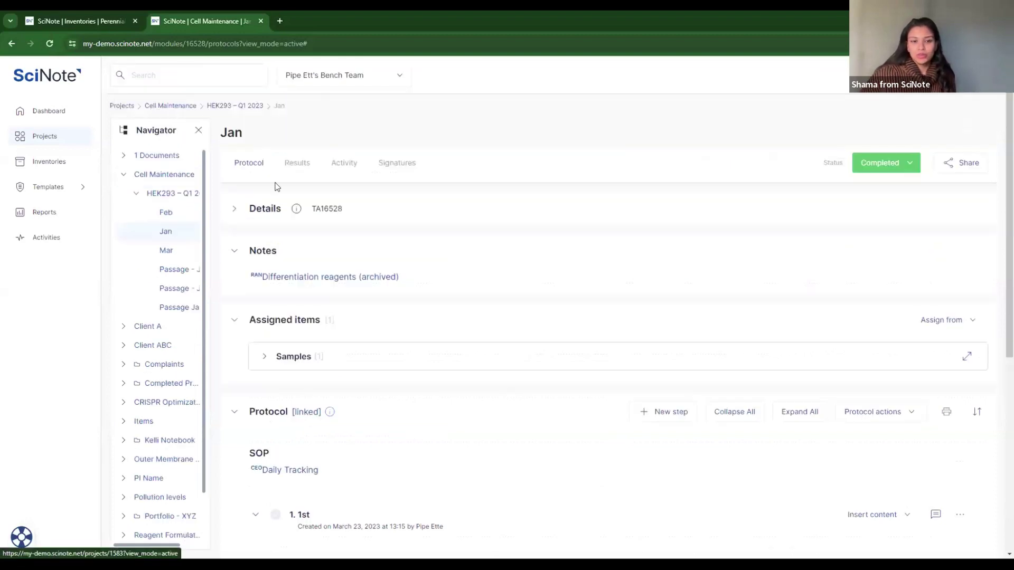
Step: Set the second listed member's access role on the Jan task to Owner
{"action": "left_click", "coordinate": [295, 209]}
{"action": "left_click", "coordinate": [323, 307]}
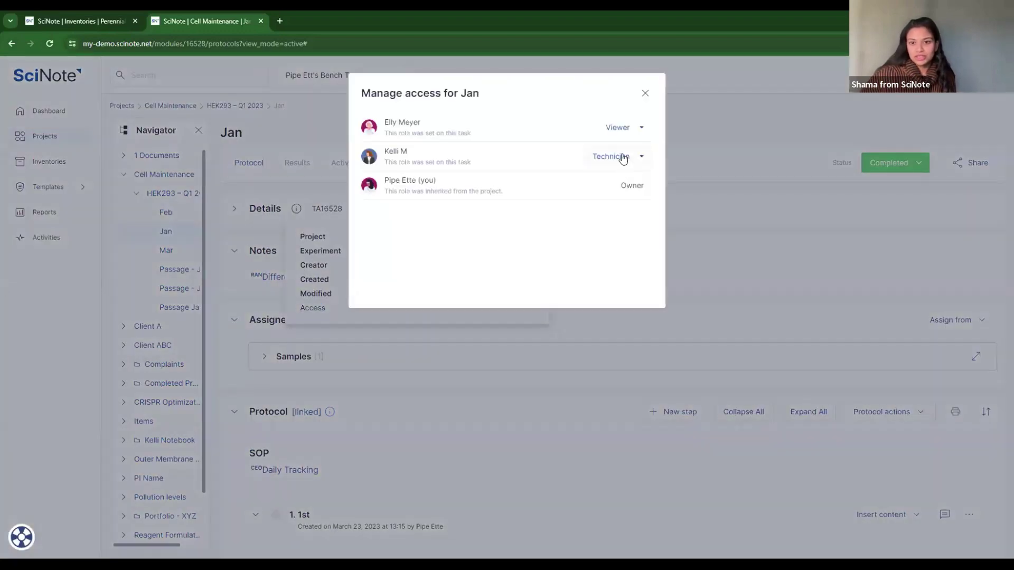
{"action": "left_click", "coordinate": [622, 159]}
{"action": "left_click", "coordinate": [596, 200]}
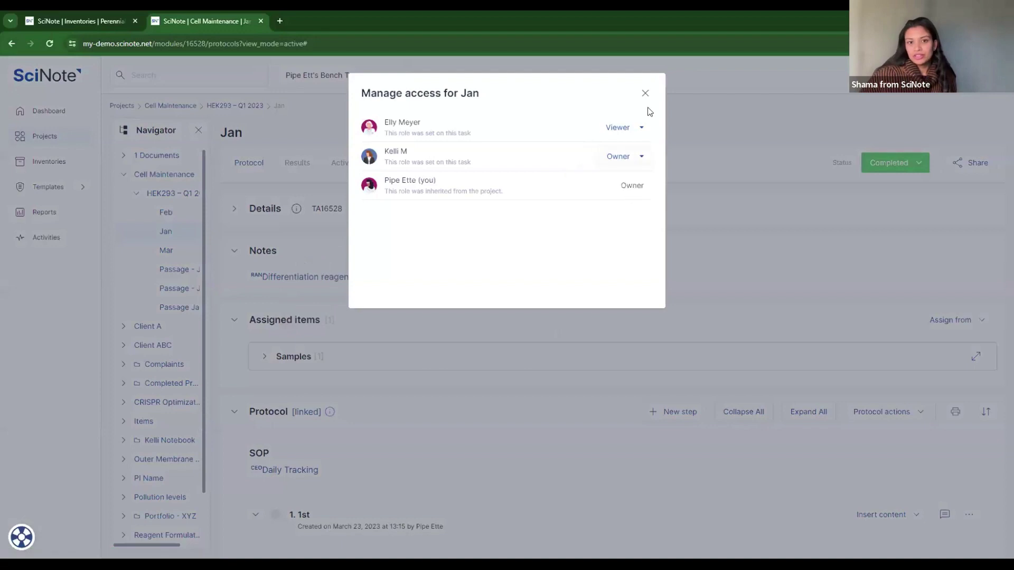
{"action": "left_click", "coordinate": [338, 241]}
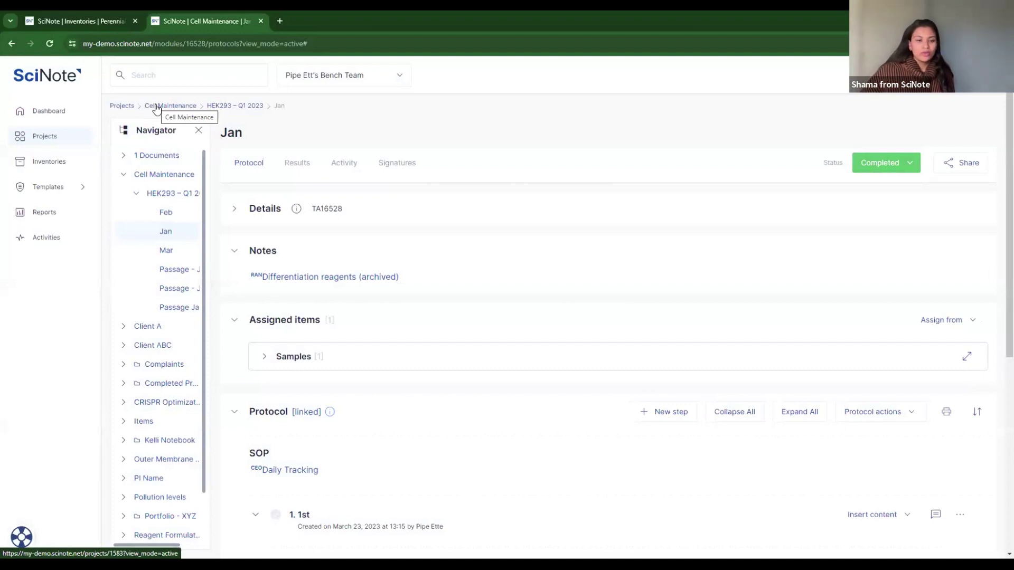
Step: Return to the projects overview and set the second listed member's access role on the Cell Maintenance project to Owner
{"action": "scroll", "coordinate": [380, 254], "scroll_direction": "down", "scroll_amount": 5}
{"action": "scroll", "coordinate": [381, 256], "scroll_direction": "up", "scroll_amount": 5}
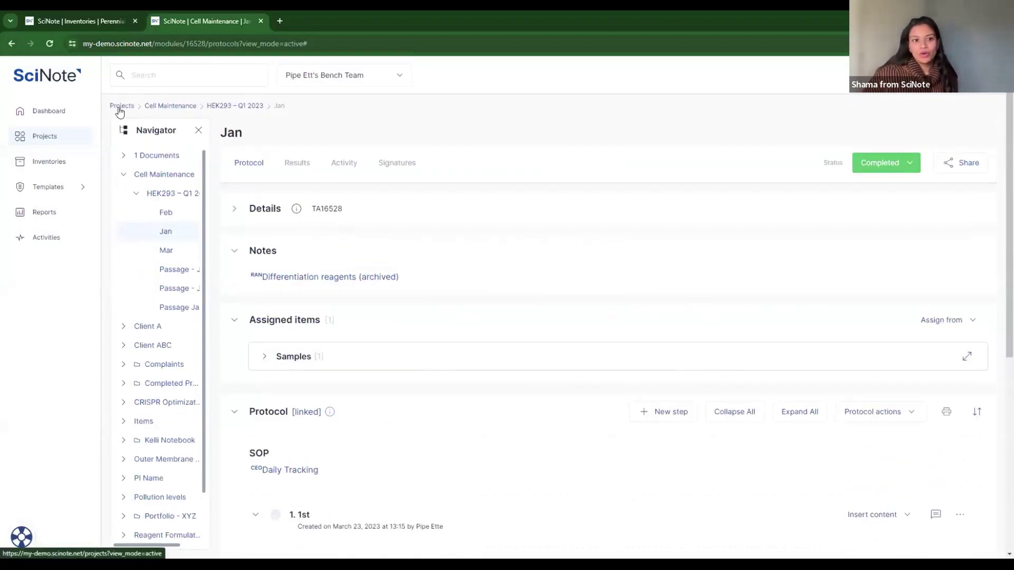
{"action": "left_click", "coordinate": [119, 109]}
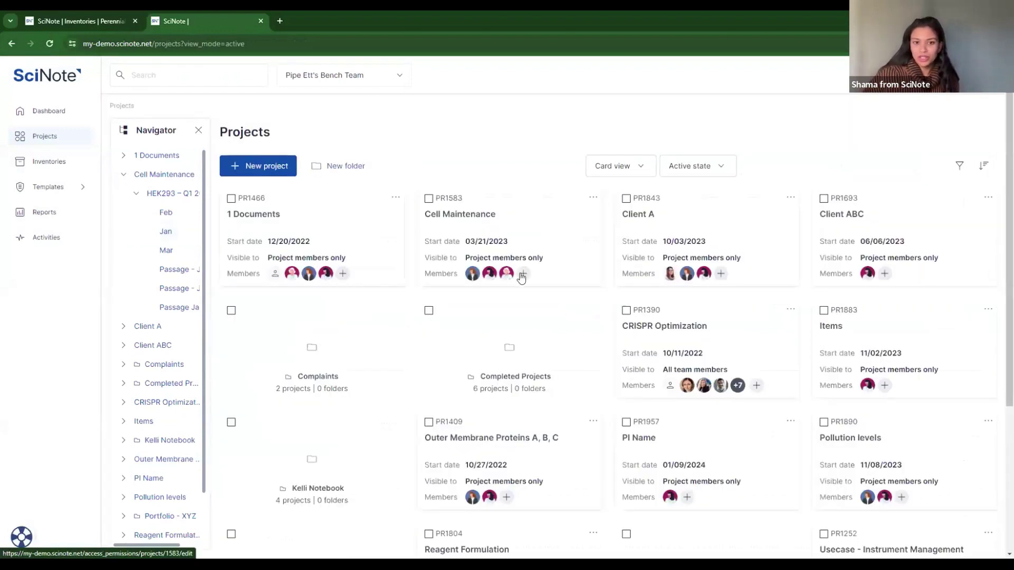
{"action": "left_click", "coordinate": [522, 273]}
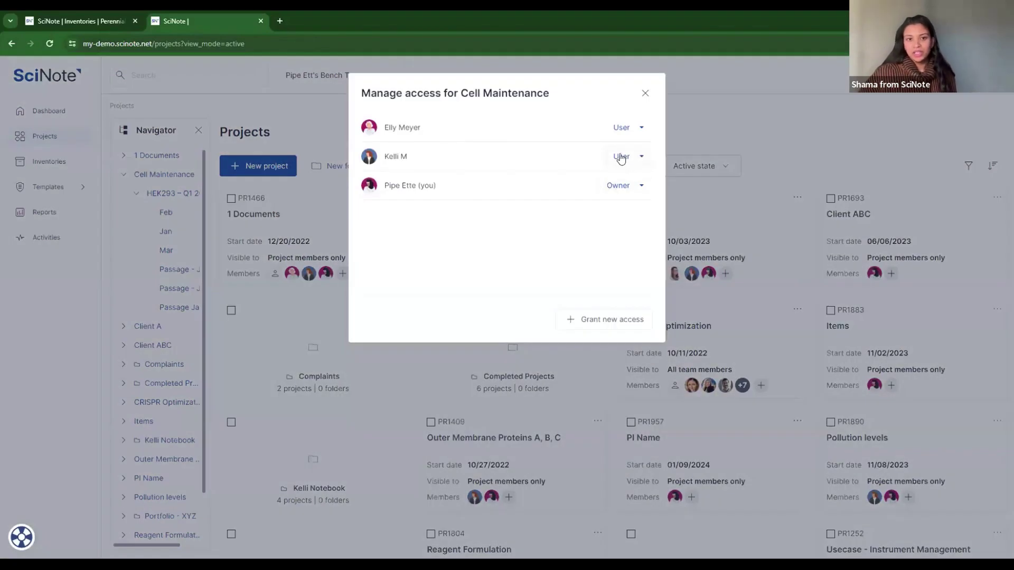
{"action": "left_click", "coordinate": [622, 156]}
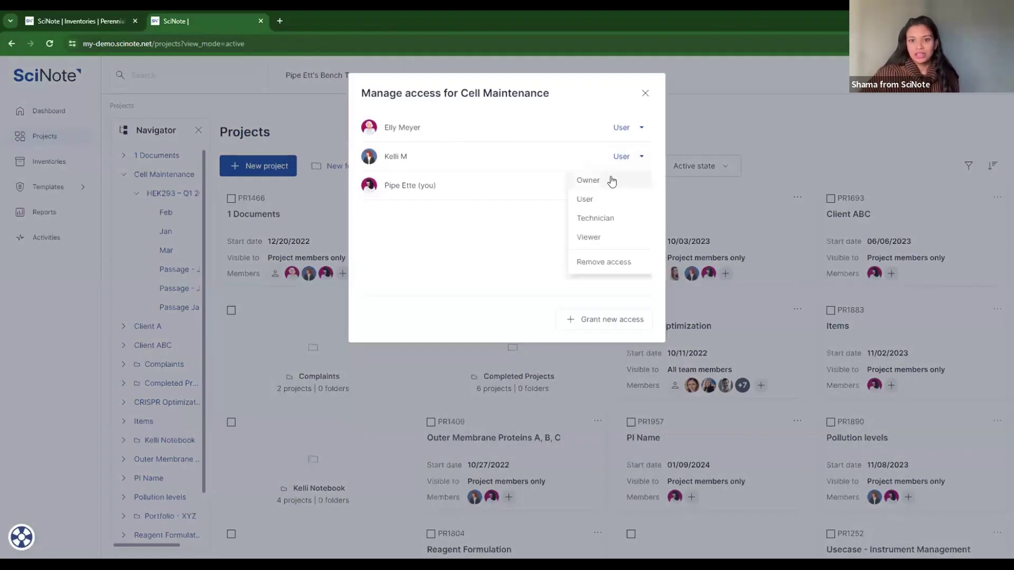
{"action": "left_click", "coordinate": [612, 181]}
Step: Set your own access role on the Cell Maintenance project to Technician
{"action": "left_click", "coordinate": [622, 185]}
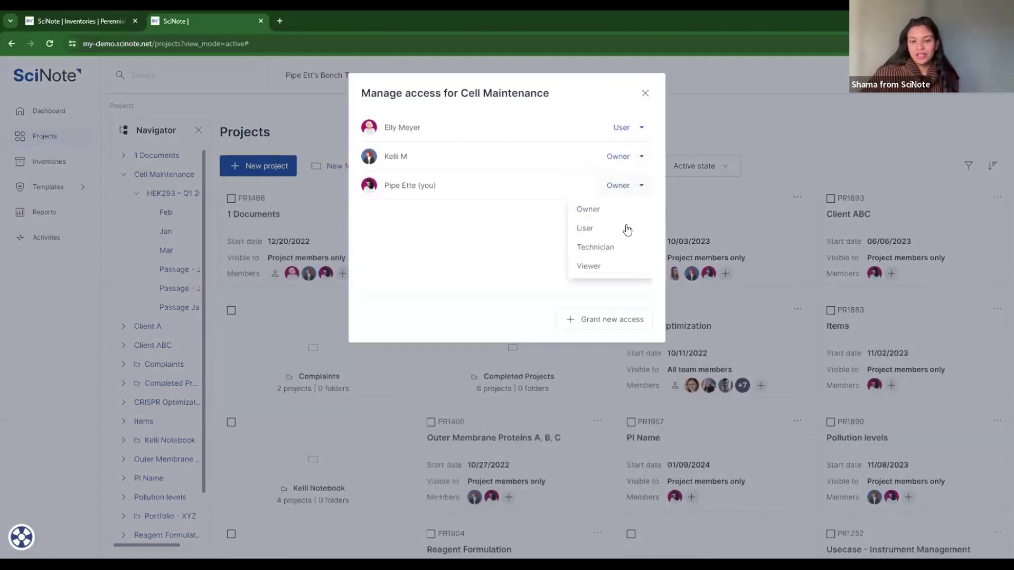
{"action": "left_click", "coordinate": [600, 248]}
{"action": "left_click", "coordinate": [645, 95]}
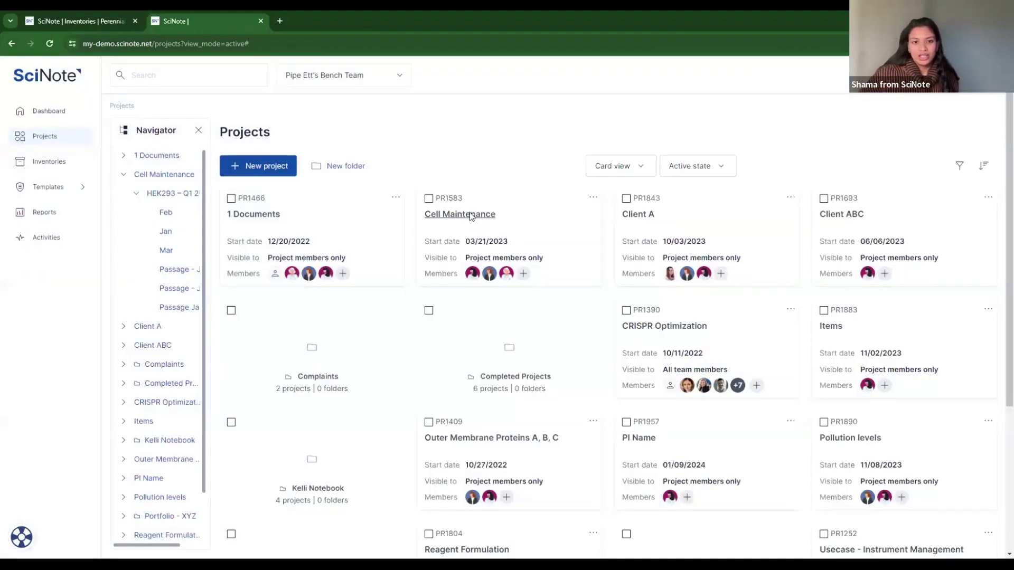
Step: Open the Jan task in Cell Maintenance's "HEK293 – Q1 2023" experiment and mark the protocol steps "1st", "2nd" and "Jan 3th" as done
{"action": "left_click", "coordinate": [475, 217]}
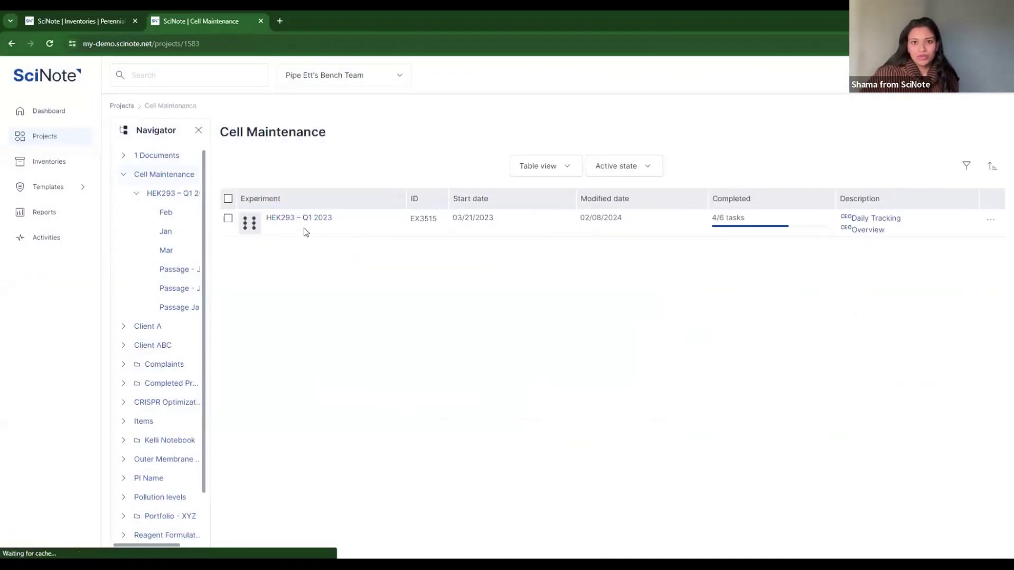
{"action": "left_click", "coordinate": [296, 222]}
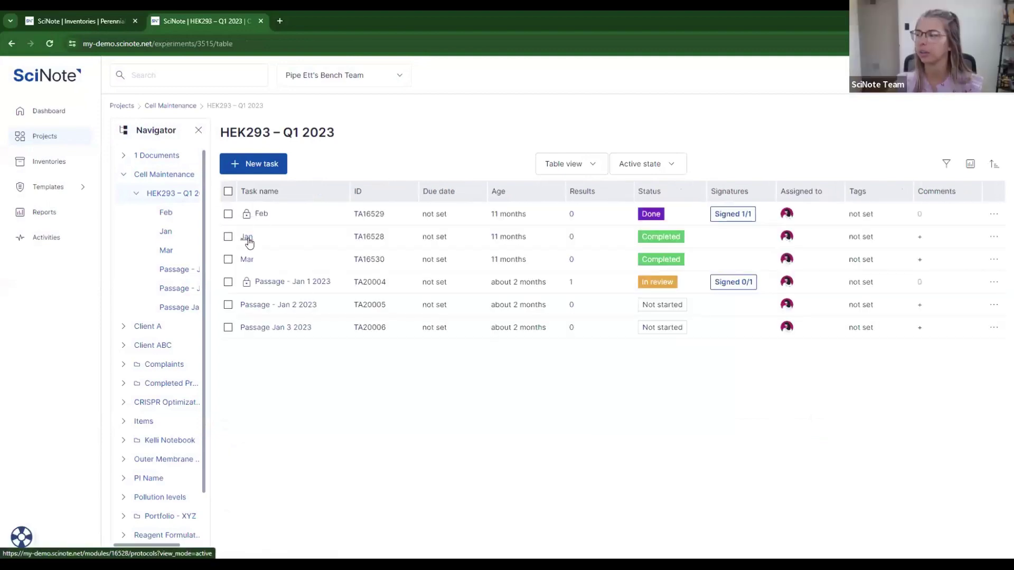
{"action": "left_click", "coordinate": [247, 238]}
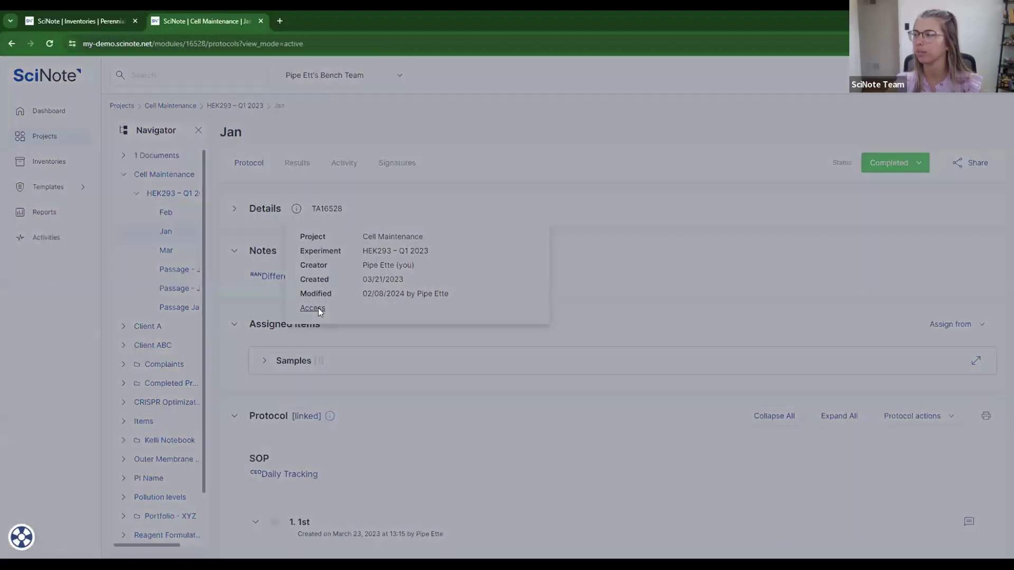
{"action": "scroll", "coordinate": [276, 429], "scroll_direction": "down", "scroll_amount": 3}
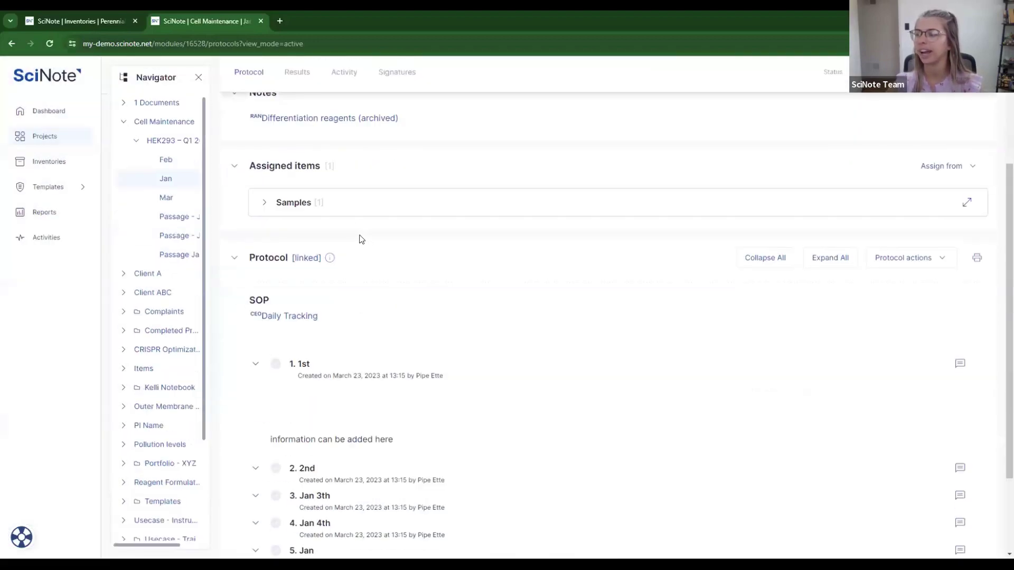
{"action": "left_click", "coordinate": [276, 364]}
{"action": "scroll", "coordinate": [278, 372], "scroll_direction": "down", "scroll_amount": 2}
{"action": "left_click", "coordinate": [276, 364]}
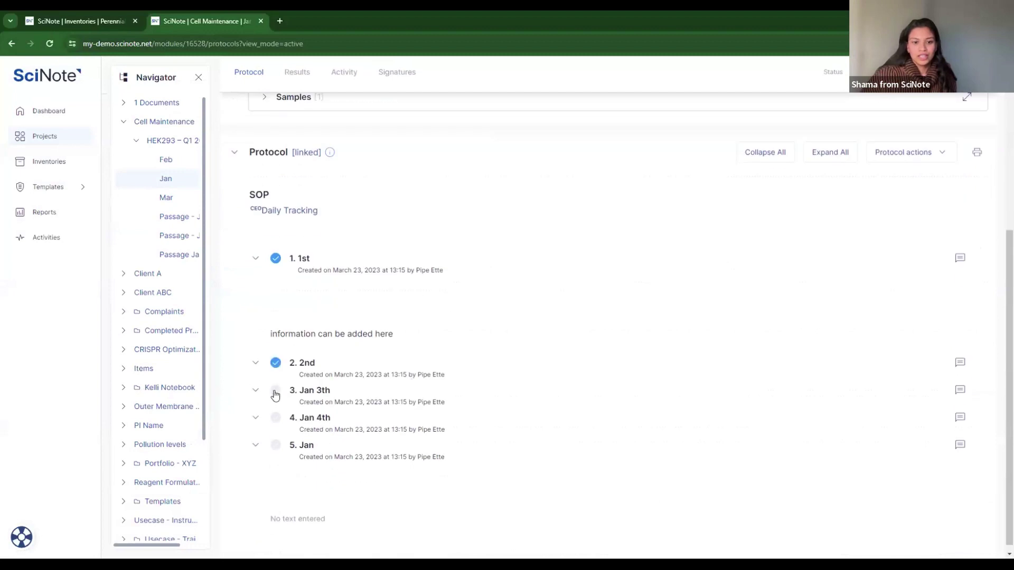
{"action": "left_click", "coordinate": [275, 390]}
Step: Open the comments of protocol step "1st" and start a new comment
{"action": "left_click", "coordinate": [959, 258]}
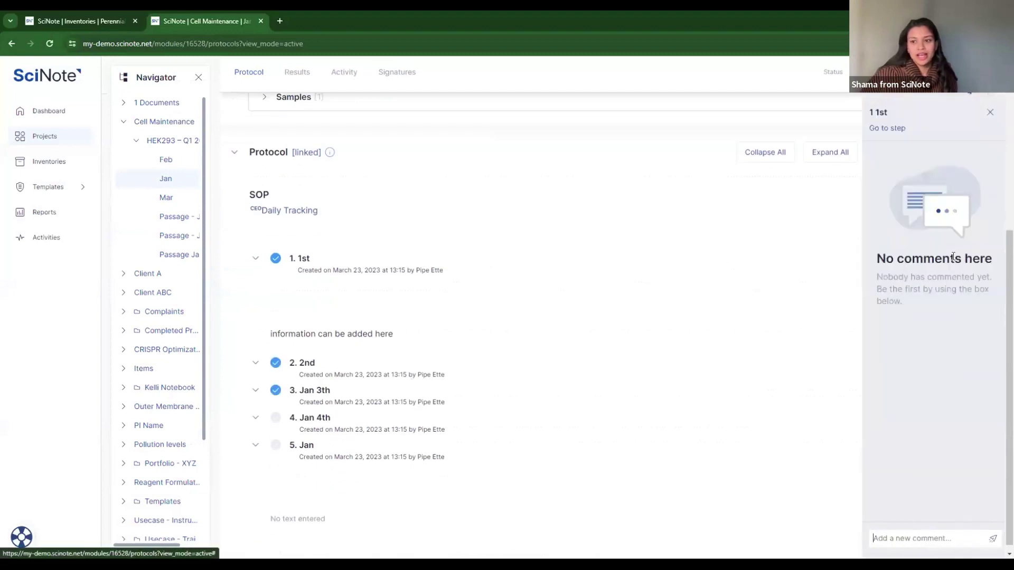
{"action": "left_click", "coordinate": [885, 534]}
{"action": "type", "text": "@shama"}
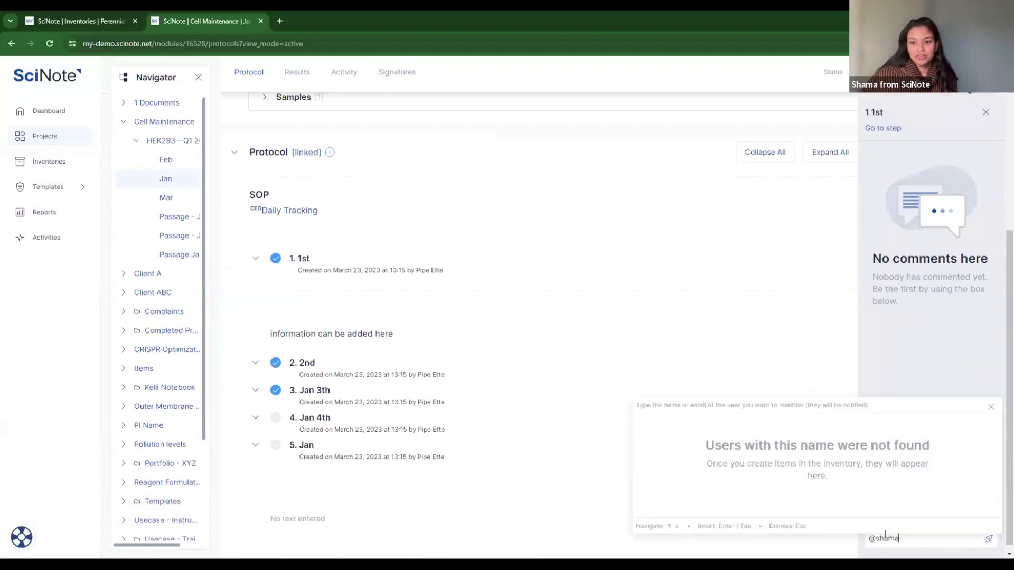
{"action": "key", "text": "BackSpace"}
{"action": "key", "text": "BackSpace"}
{"action": "key", "text": "BackSpace"}
{"action": "key", "text": "BackSpace"}
{"action": "key", "text": "BackSpace"}
{"action": "key", "text": "BackSpace"}
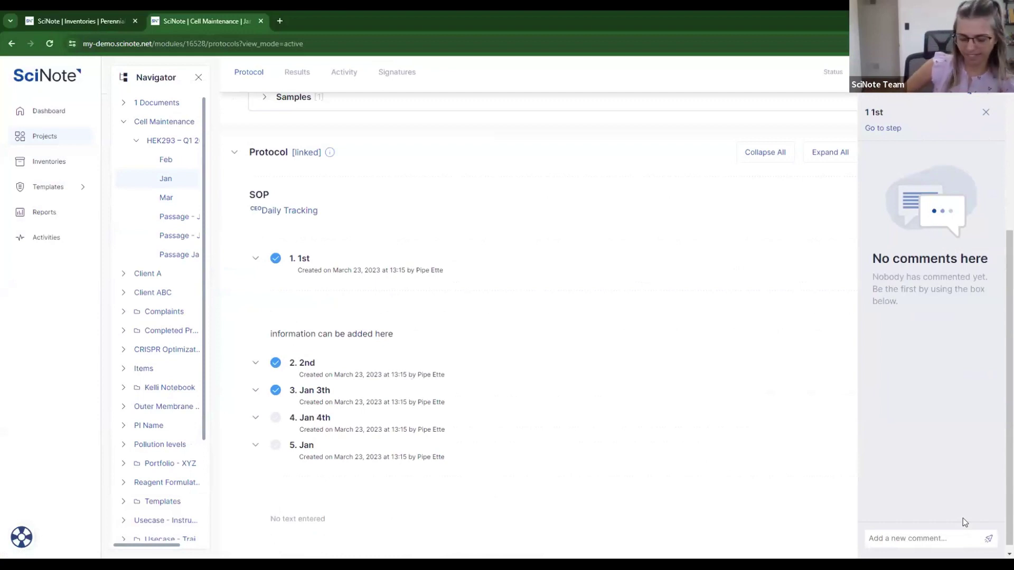
Step: Post a comment on step "1st" mentioning the second listed member: "Is this correct? I think it should be 7 not 8. Can you change it?"
{"action": "type", "text": "@kell"}
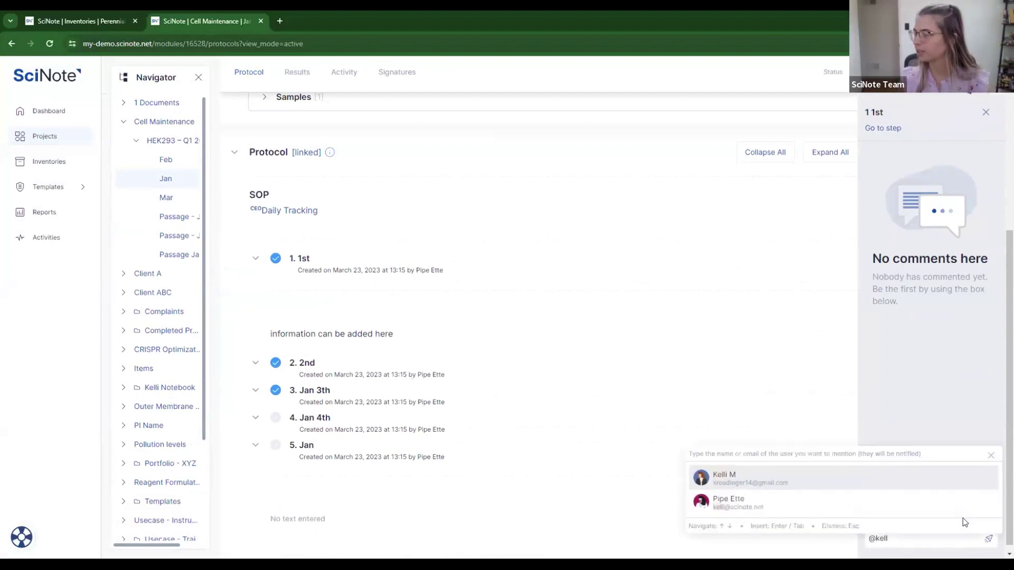
{"action": "left_click", "coordinate": [826, 475]}
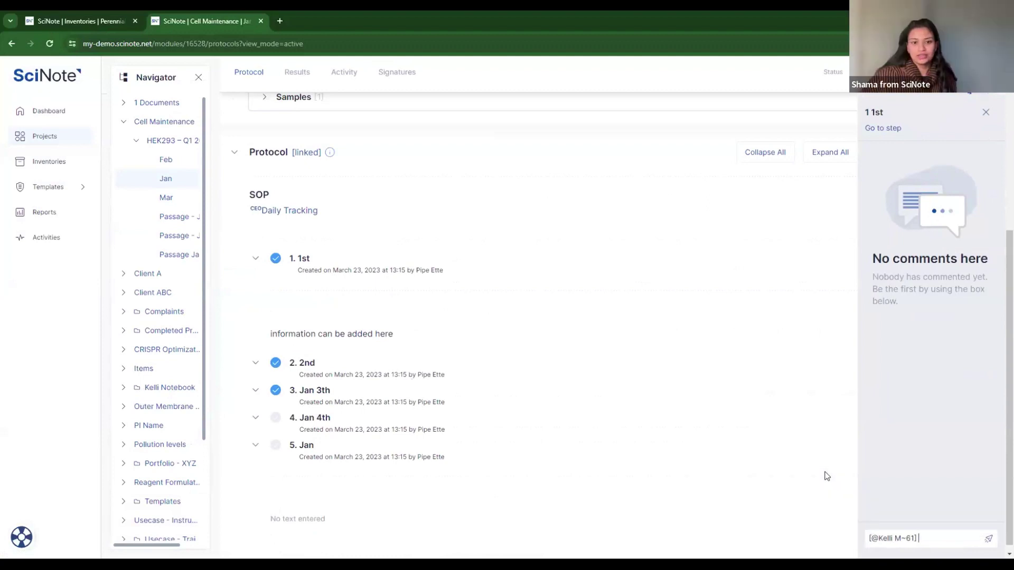
{"action": "type", "text": "Can"}
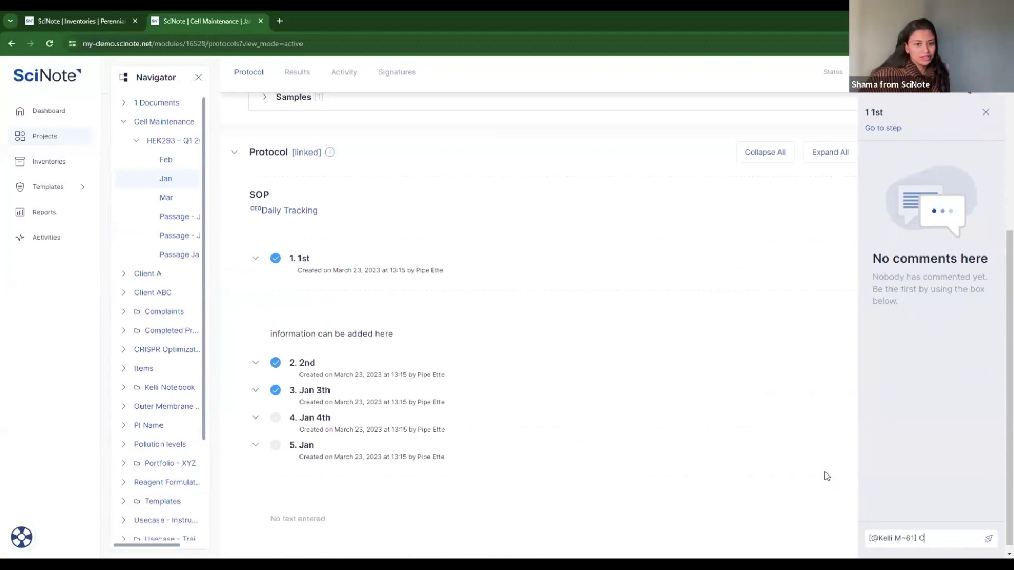
{"action": "key", "text": "BackSpace"}
{"action": "key", "text": "BackSpace"}
{"action": "key", "text": "BackSpace"}
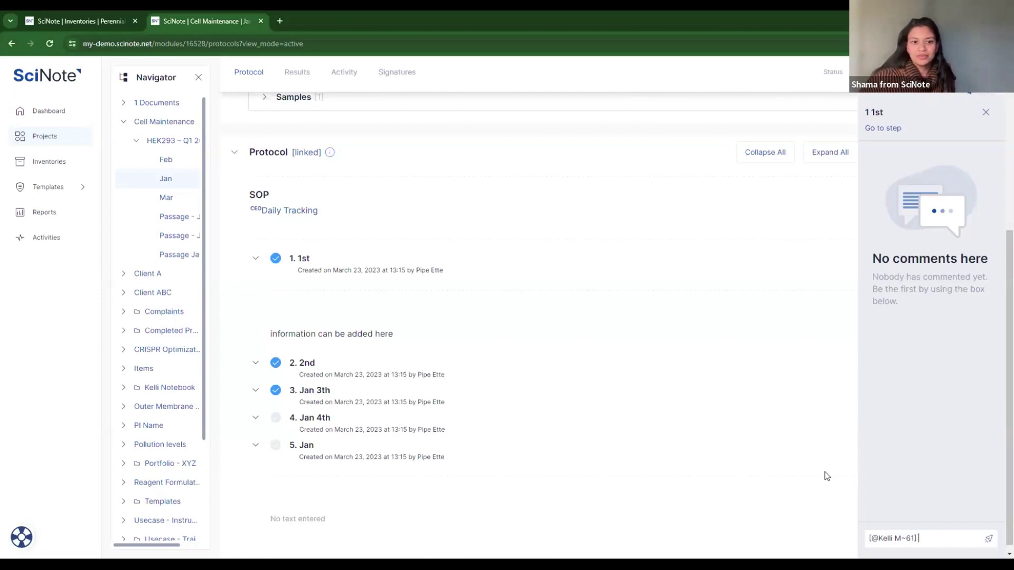
{"action": "type", "text": "Is this"}
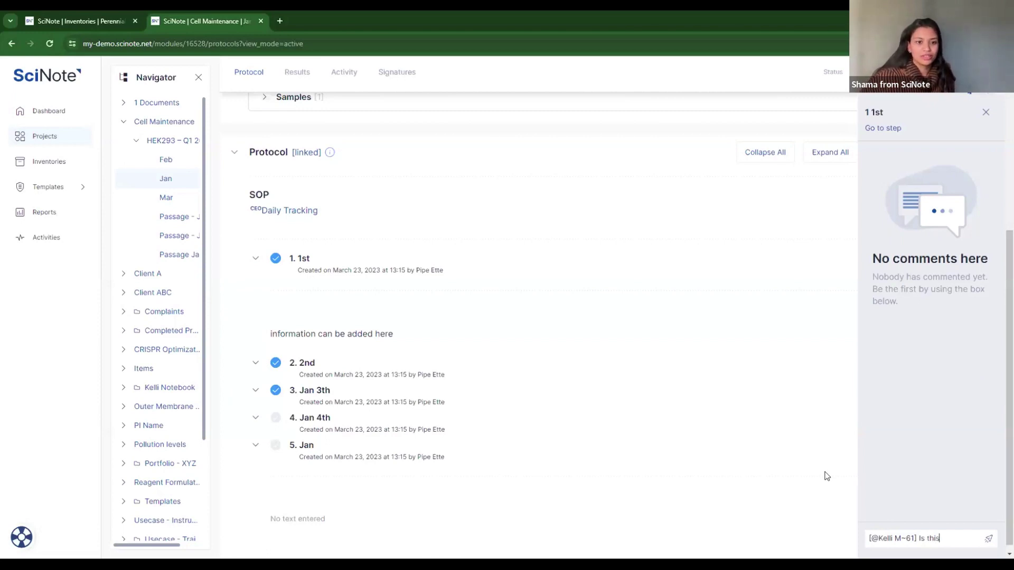
{"action": "type", "text": " correct?"}
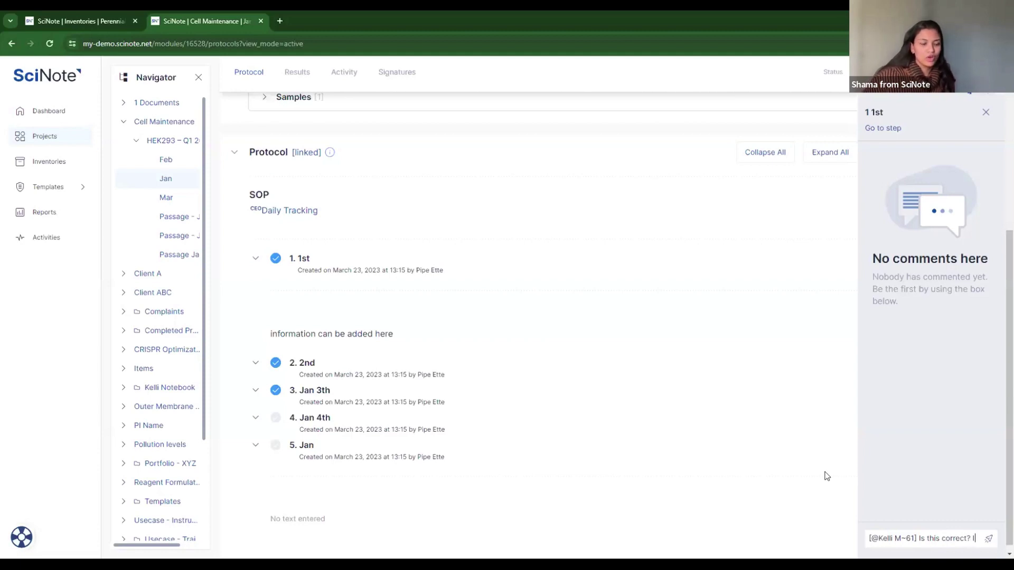
{"action": "type", "text": " I think it should be 7"}
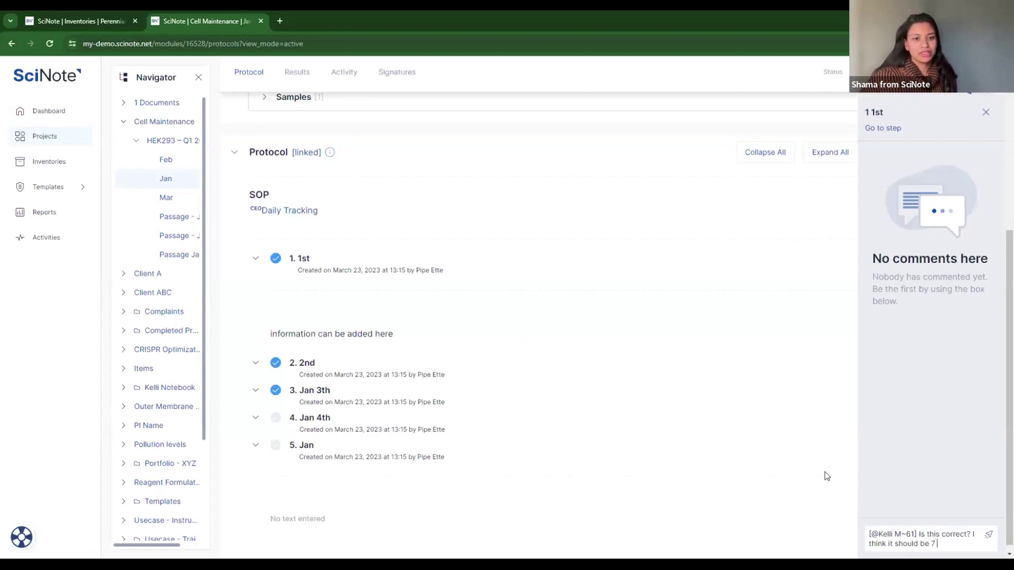
{"action": "type", "text": "not "}
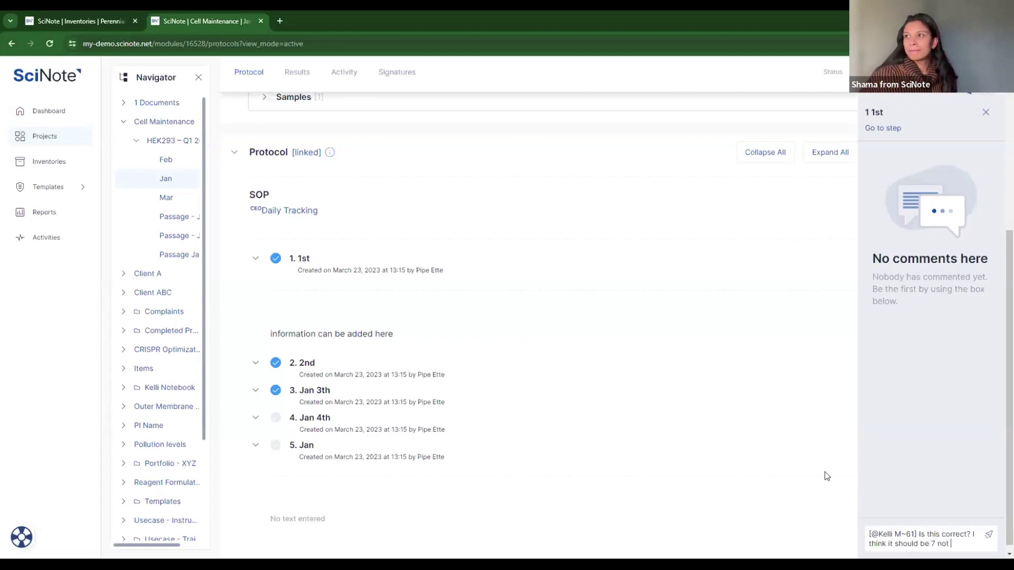
{"action": "type", "text": "8. Cn"}
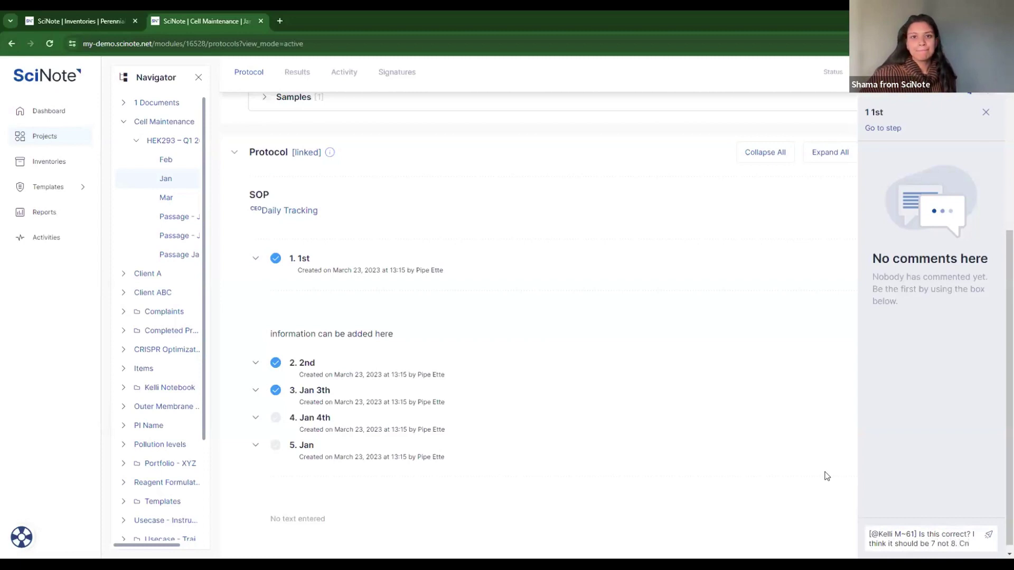
{"action": "key", "text": "BackSpace"}
{"action": "type", "text": "an you change i"}
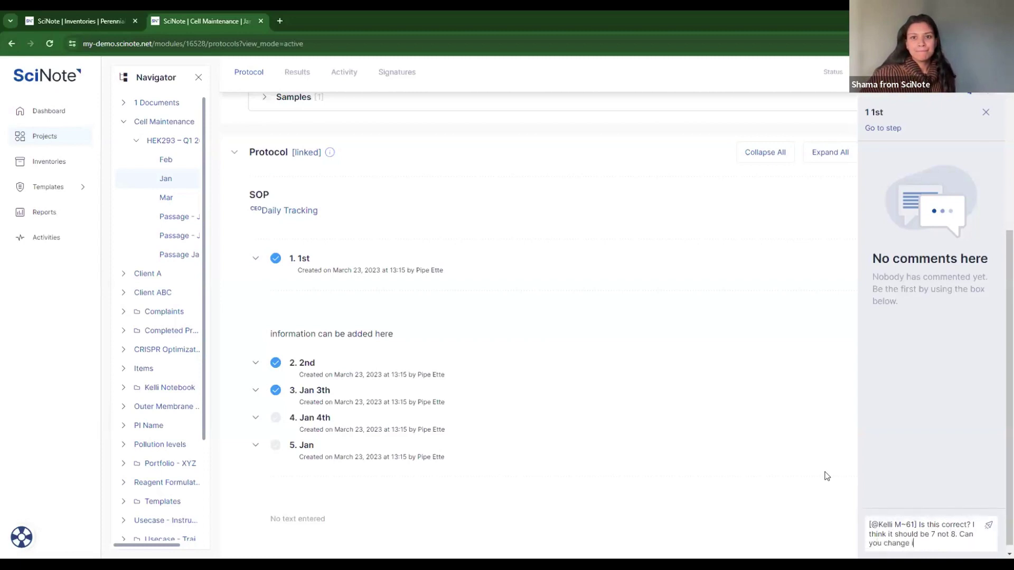
{"action": "type", "text": "t"}
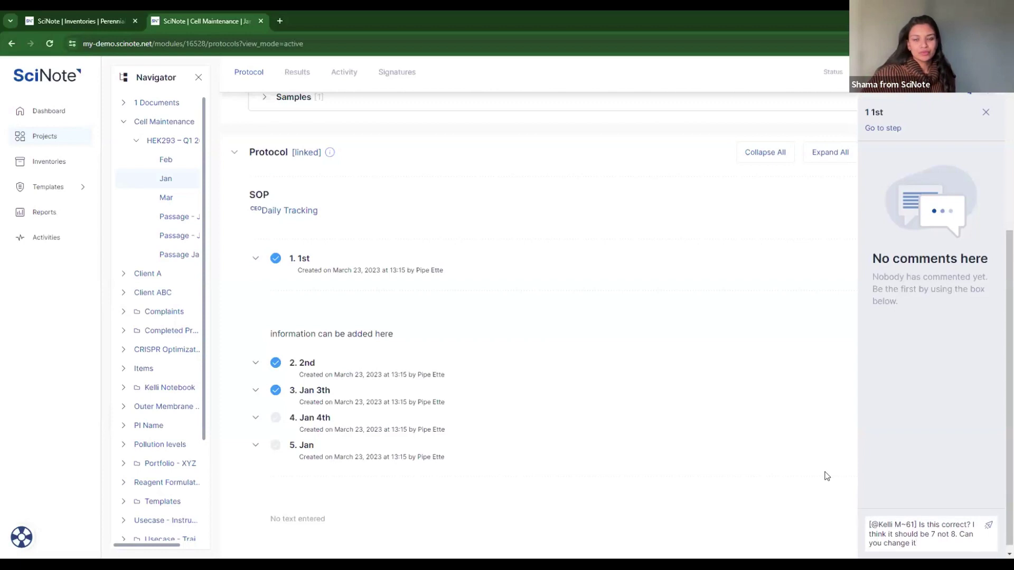
{"action": "type", "text": "?"}
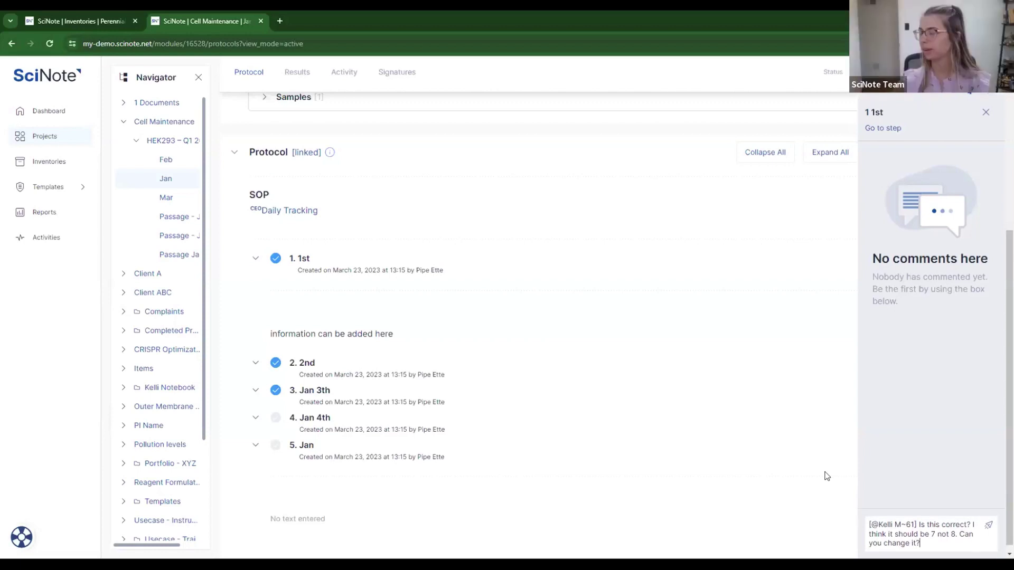
{"action": "left_click", "coordinate": [987, 528]}
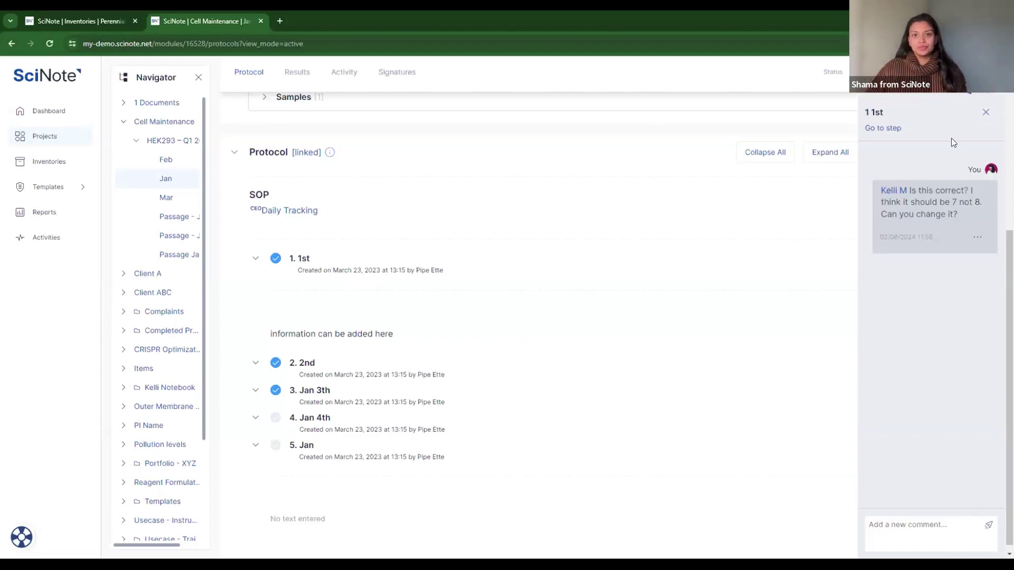
{"action": "left_click", "coordinate": [985, 112]}
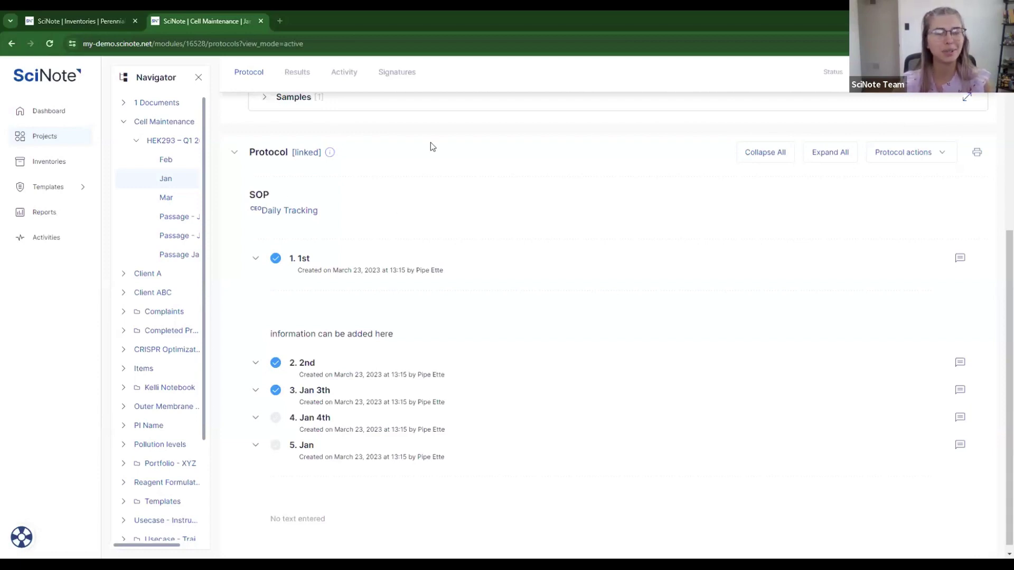
{"action": "scroll", "coordinate": [489, 350], "scroll_direction": "up", "scroll_amount": 5}
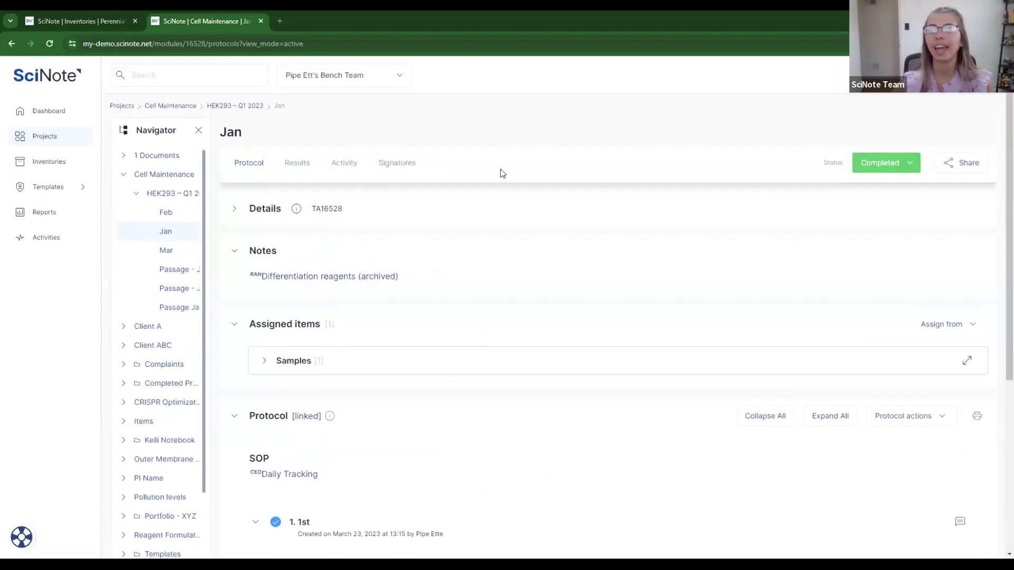